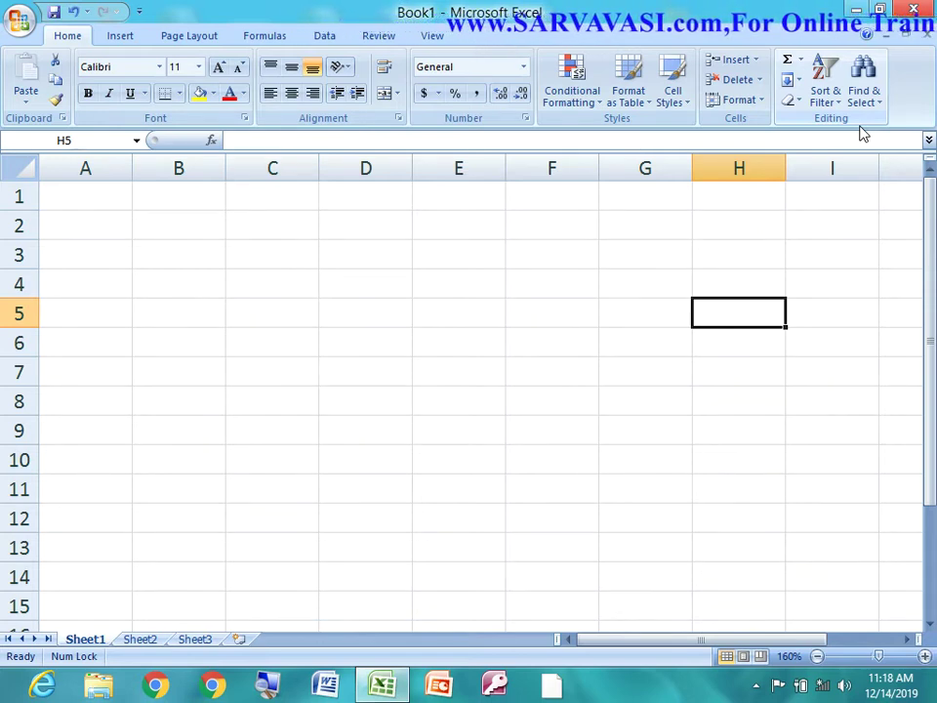
Browse the AutoSum and Fill lists and the Formulas tab, ending on the Clear options
{"action": "left_click", "coordinate": [801, 62]}
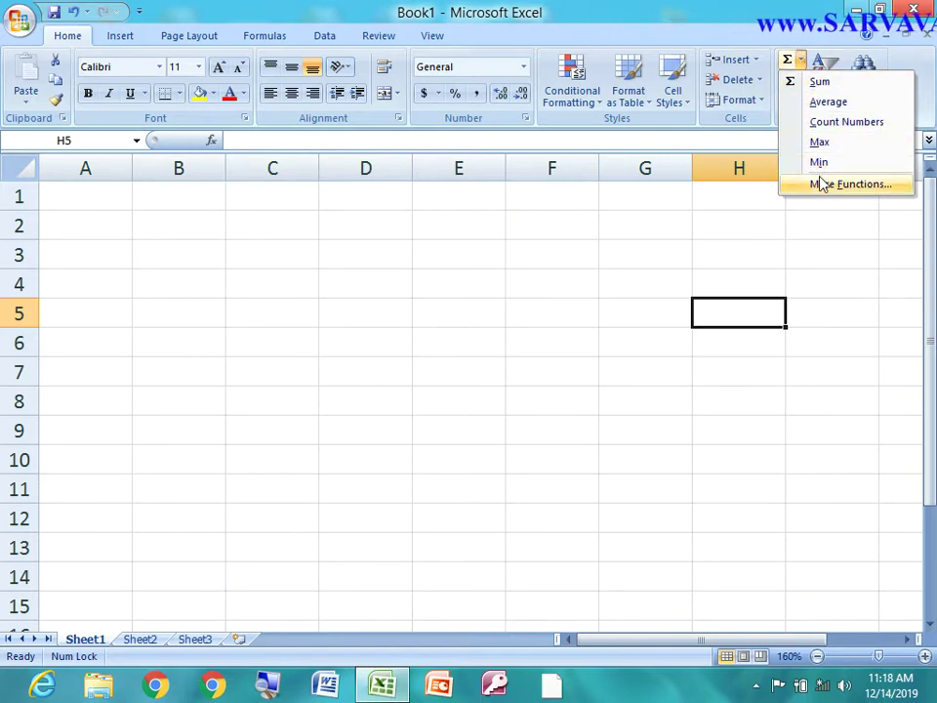
{"action": "left_click", "coordinate": [269, 41]}
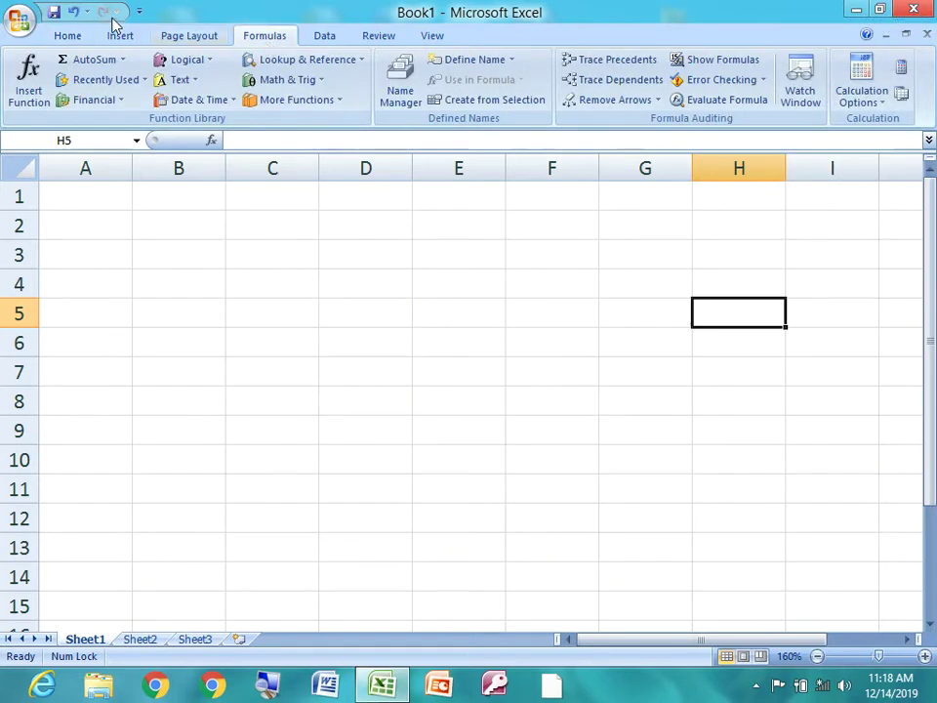
{"action": "left_click", "coordinate": [69, 36]}
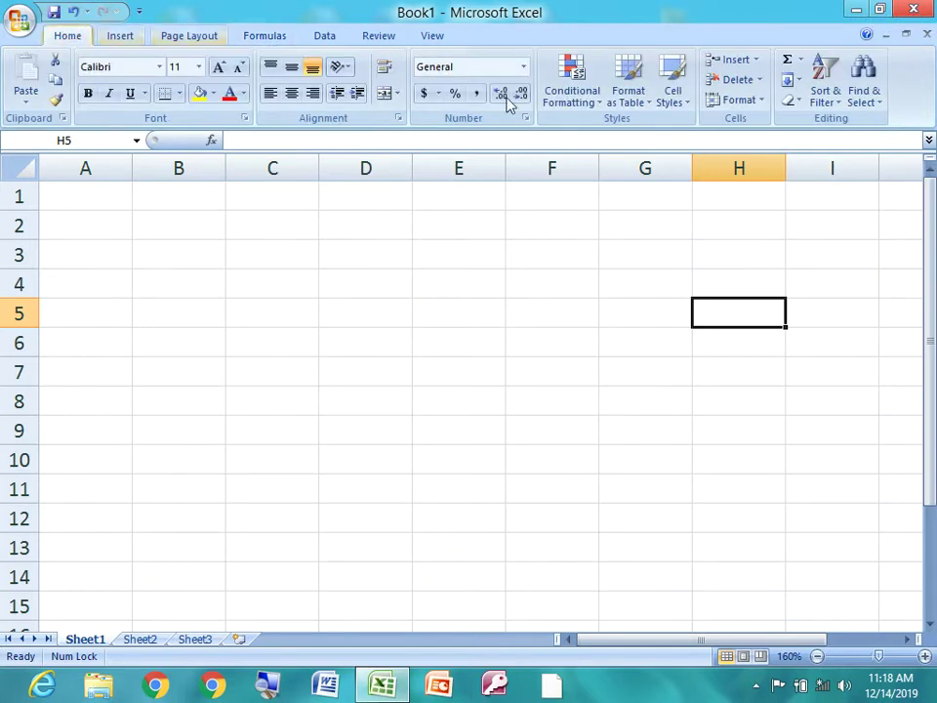
{"action": "left_click", "coordinate": [799, 81]}
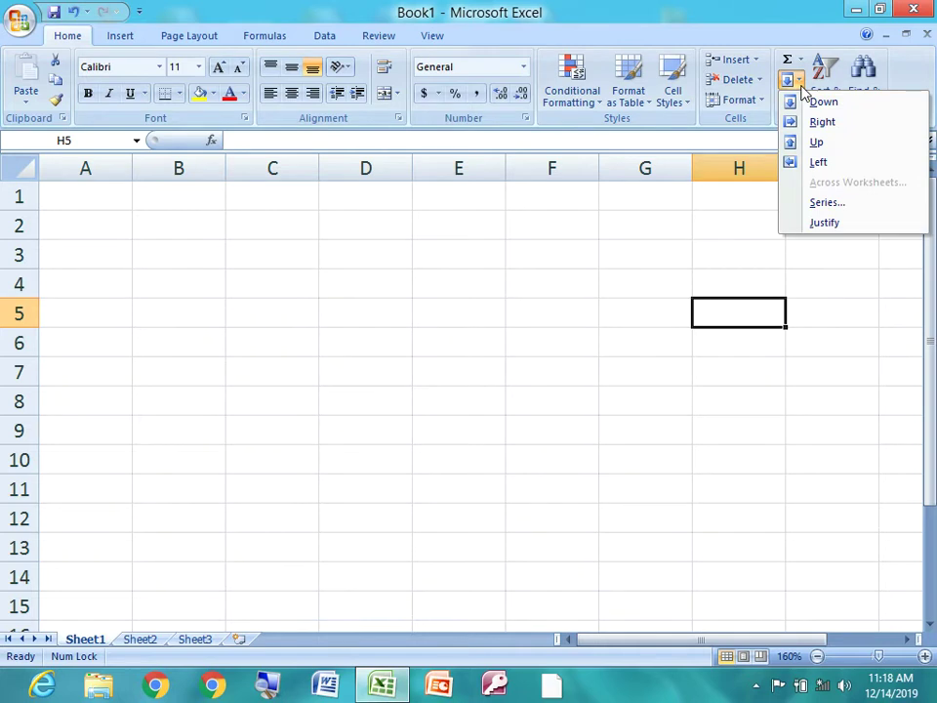
{"action": "left_click", "coordinate": [801, 34]}
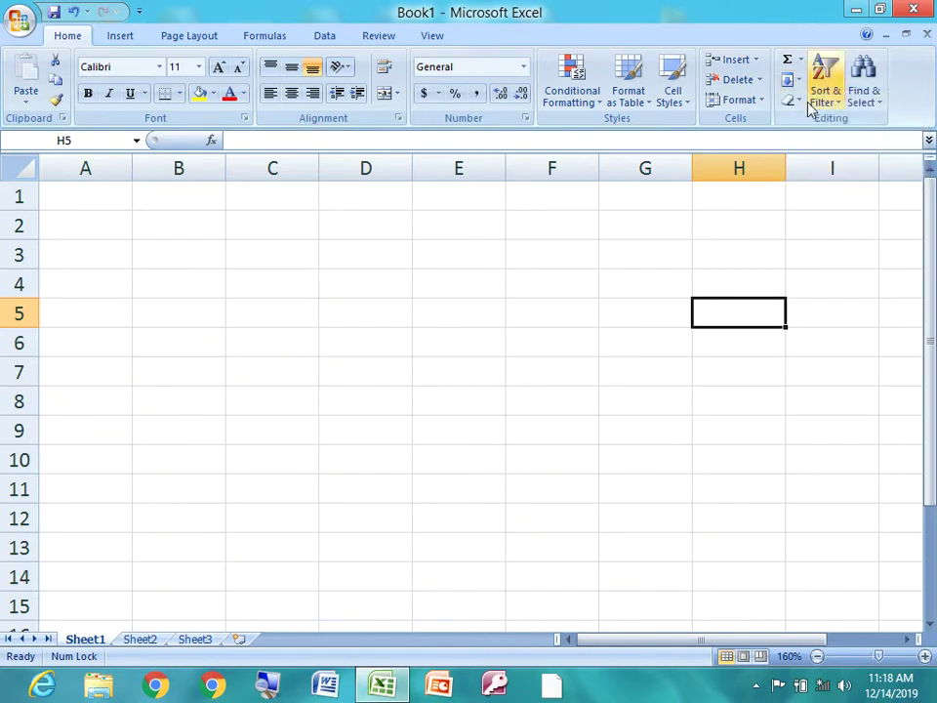
{"action": "left_click", "coordinate": [798, 102]}
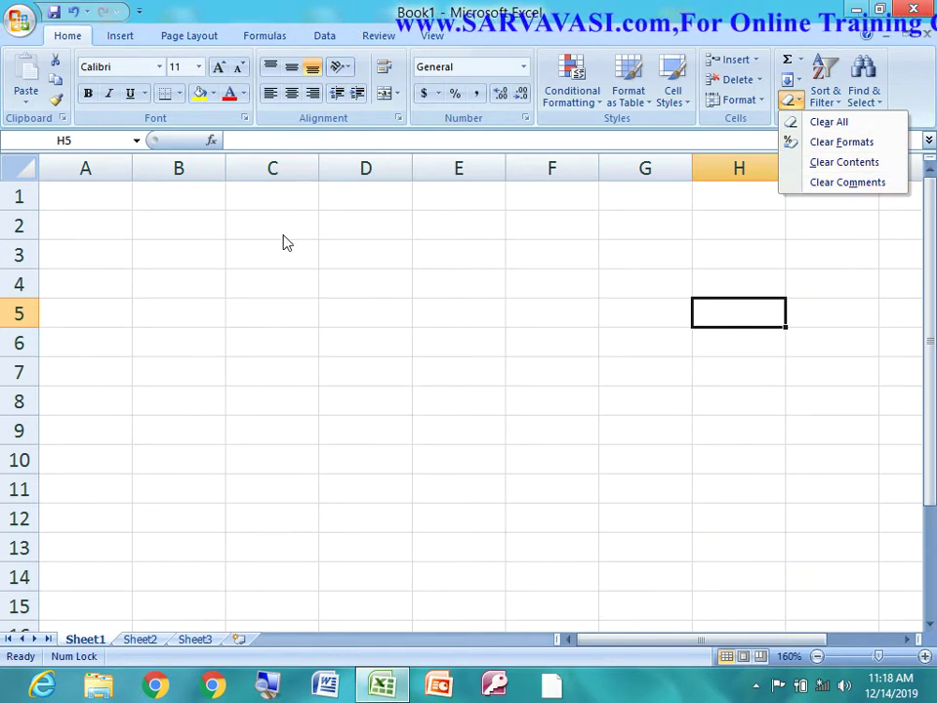
Close the Clear options and select cell B3
{"action": "left_click", "coordinate": [211, 255]}
{"action": "left_click", "coordinate": [211, 256]}
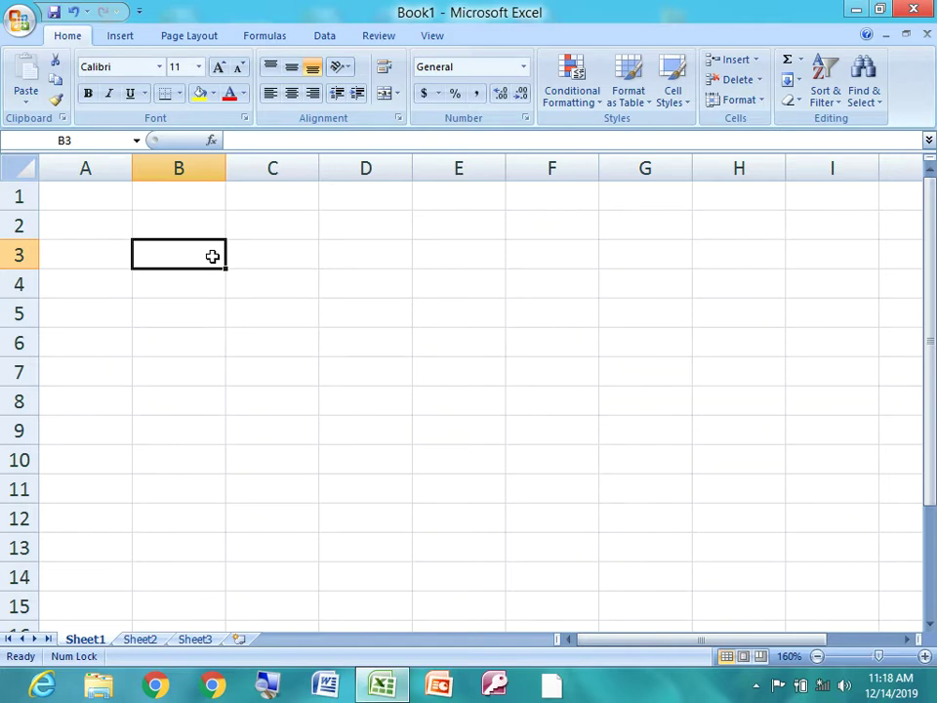
Enter 'welcome' in B3 and format it as bold red text
{"action": "type", "text": "welcome"}
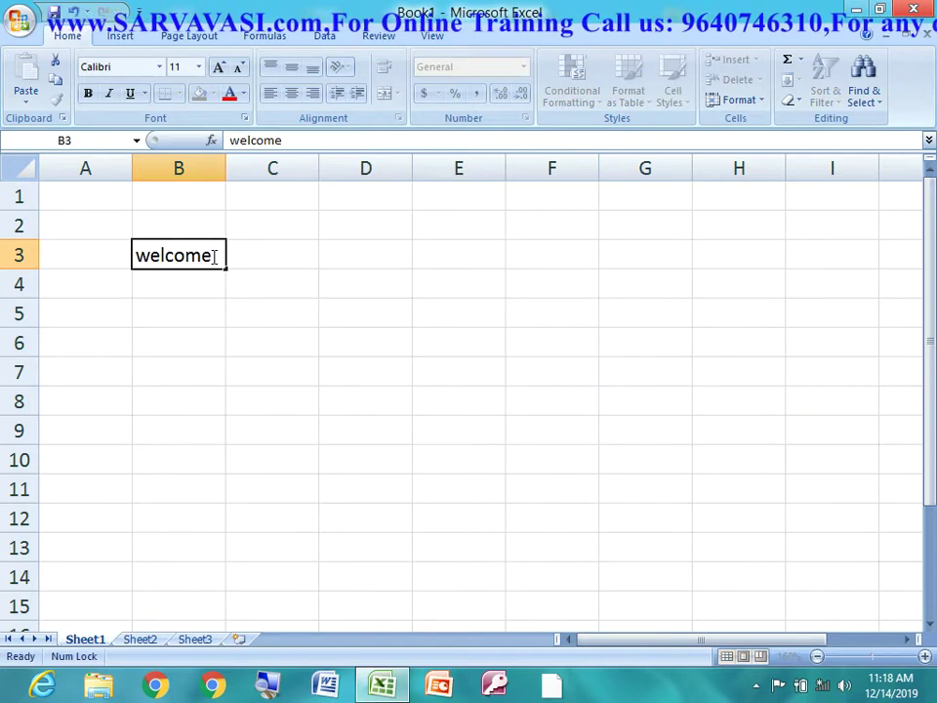
{"action": "key", "text": "Return"}
{"action": "left_click", "coordinate": [212, 256]}
{"action": "left_click", "coordinate": [88, 93]}
{"action": "left_click", "coordinate": [108, 93]}
{"action": "left_click", "coordinate": [109, 92]}
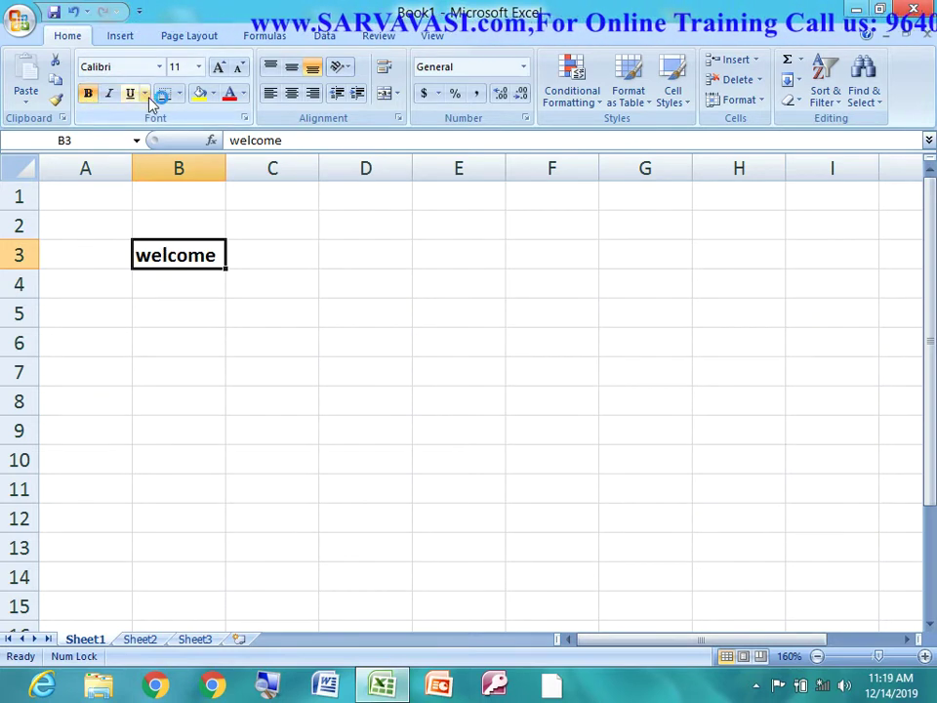
{"action": "left_click", "coordinate": [230, 97]}
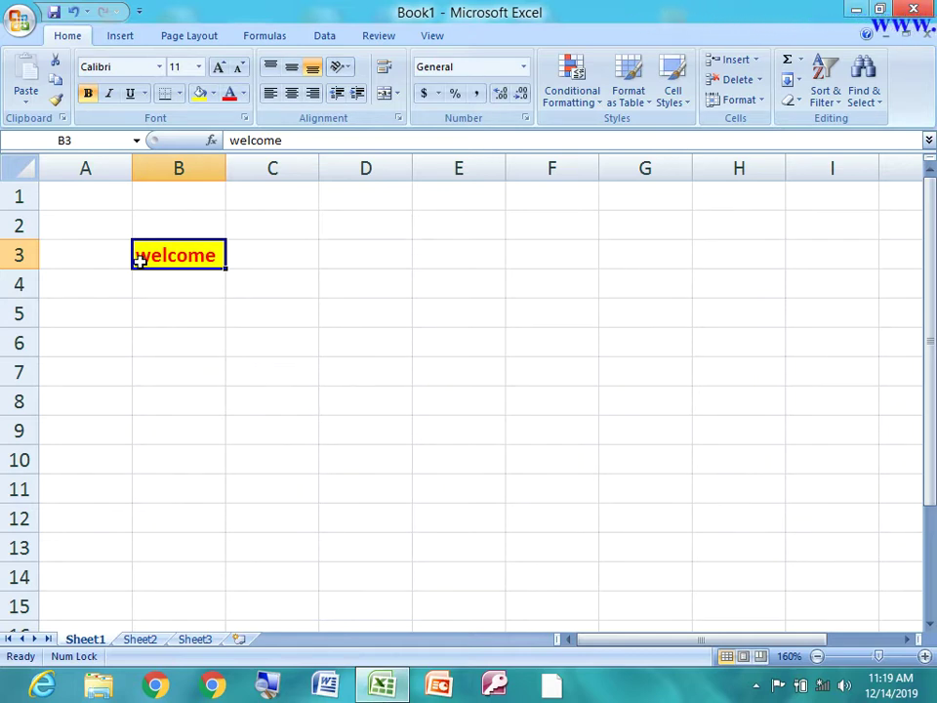
{"action": "left_click", "coordinate": [172, 418]}
Enter 'dfgfg' in cell B9
{"action": "type", "text": "dfgf"}
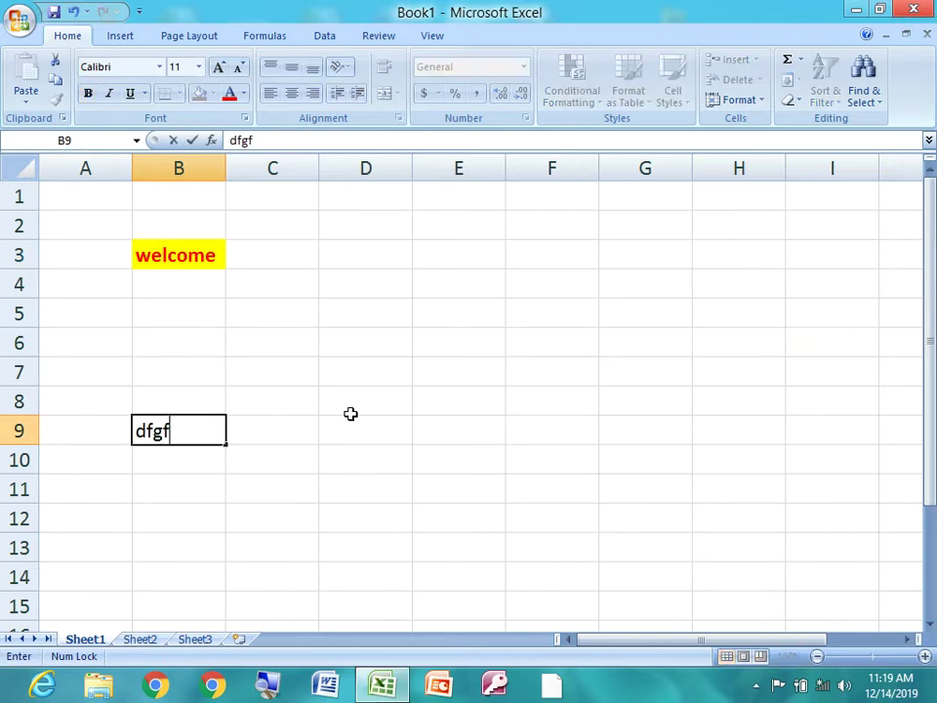
{"action": "type", "text": "g"}
{"action": "left_click", "coordinate": [383, 418]}
{"action": "left_click", "coordinate": [165, 438]}
Copy B3's yellow fill and bold red formatting onto B9 with Format Painter
{"action": "left_click", "coordinate": [349, 360]}
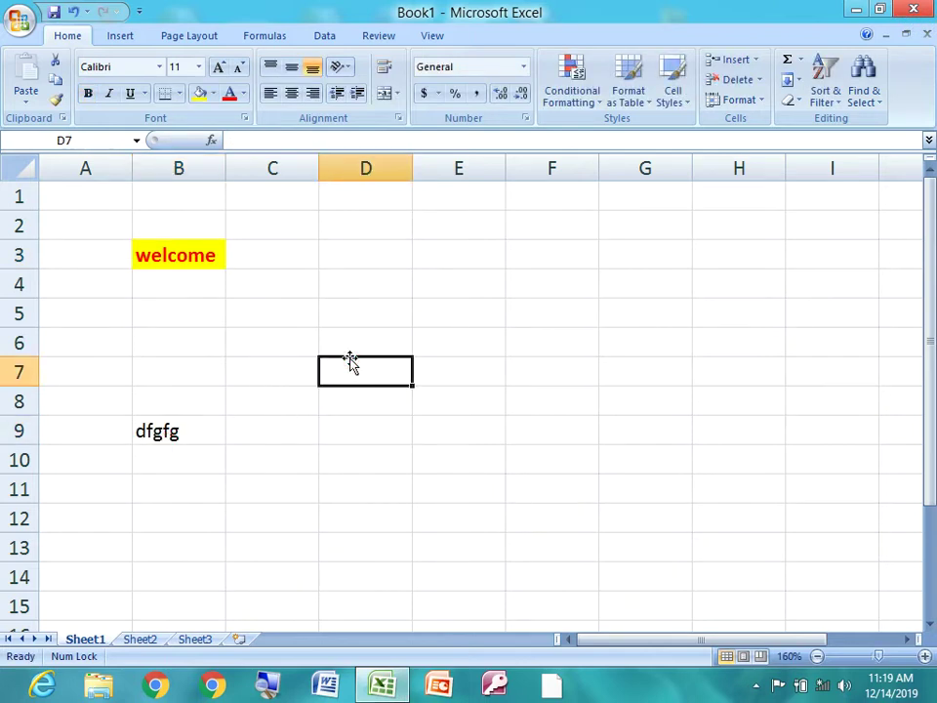
{"action": "left_click", "coordinate": [180, 261]}
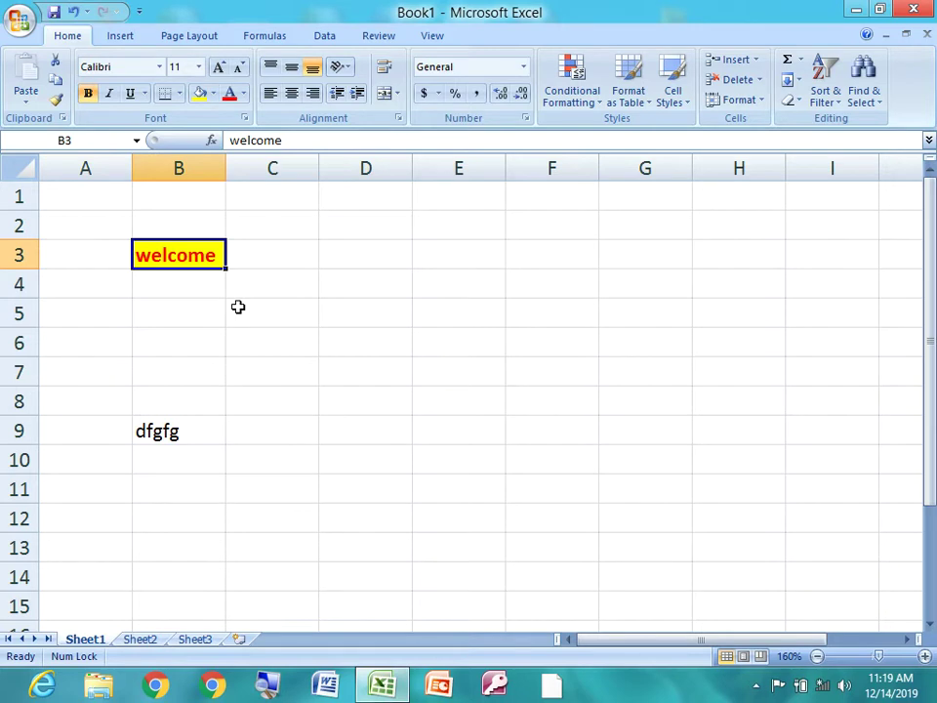
{"action": "left_click", "coordinate": [170, 435]}
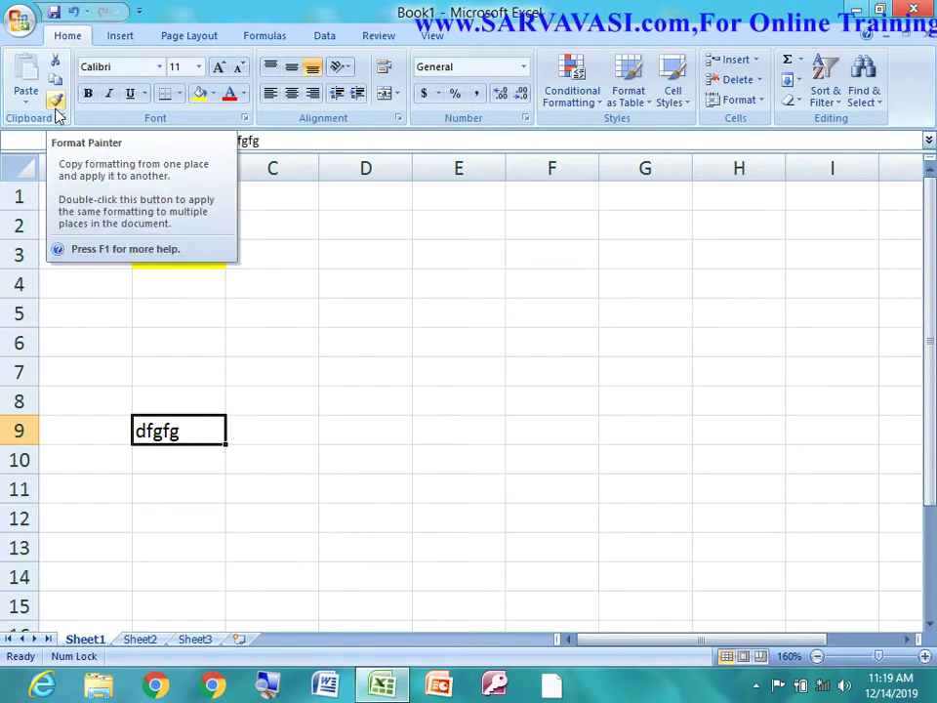
{"action": "left_click", "coordinate": [334, 383]}
{"action": "left_click", "coordinate": [174, 258]}
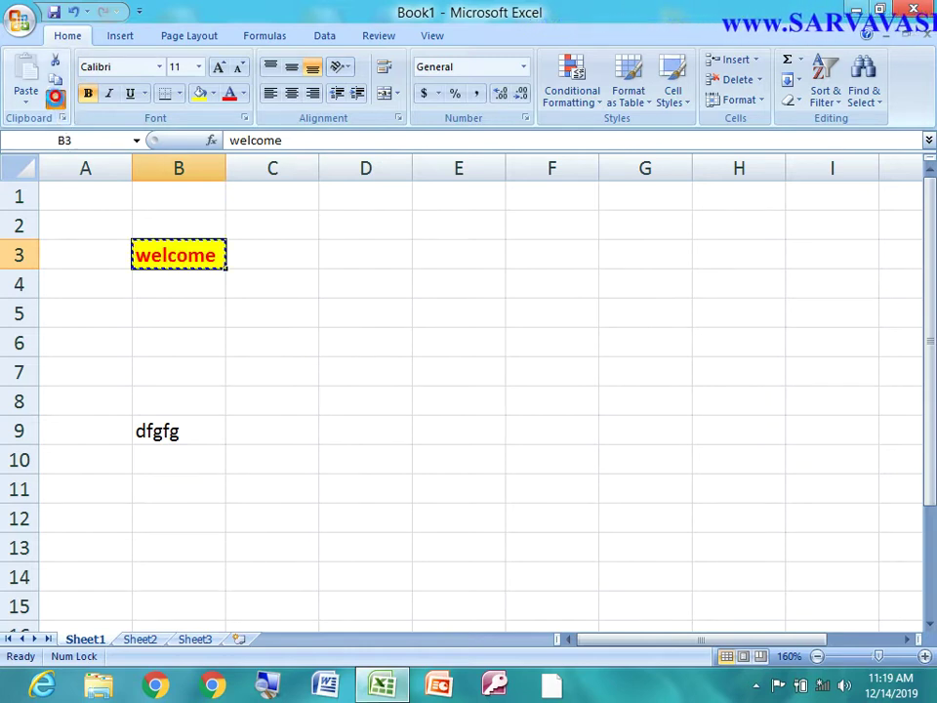
{"action": "left_click", "coordinate": [54, 96]}
{"action": "left_click", "coordinate": [175, 433]}
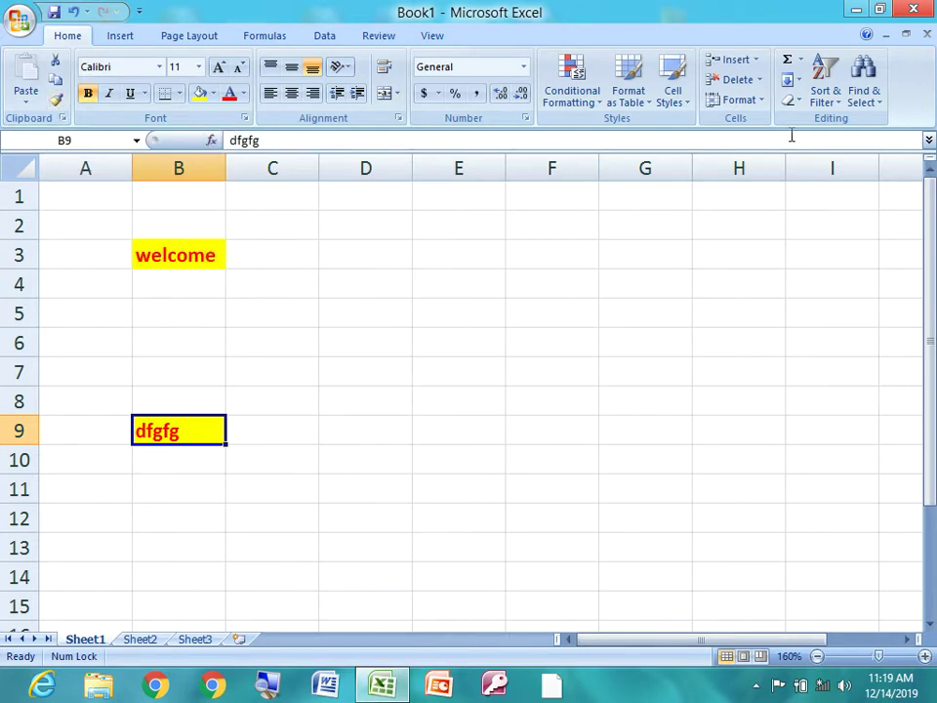
{"action": "left_click", "coordinate": [796, 101]}
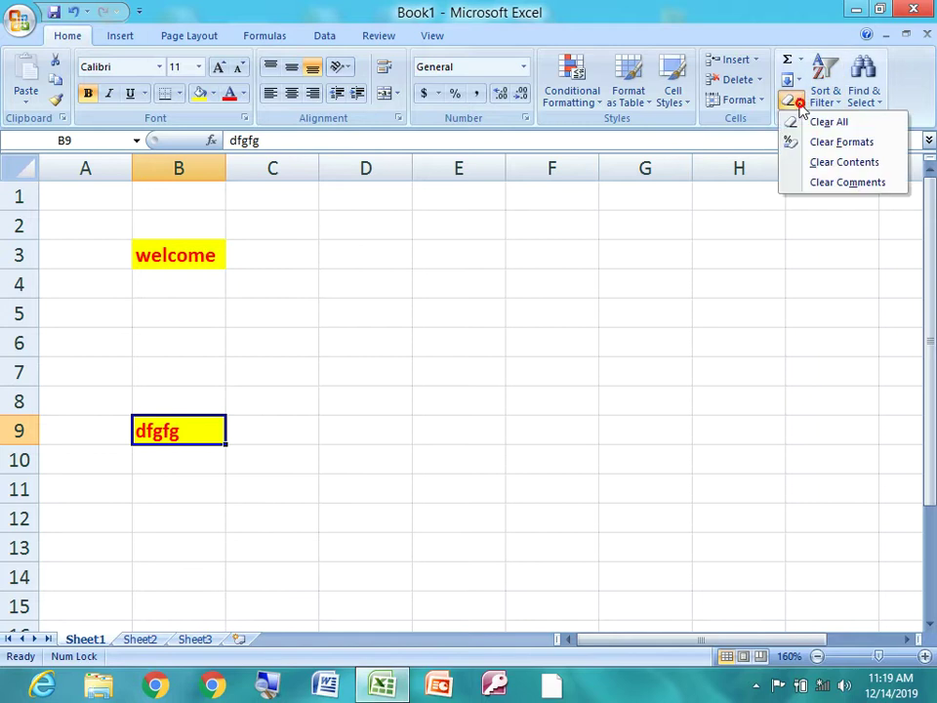
{"action": "left_click", "coordinate": [839, 142]}
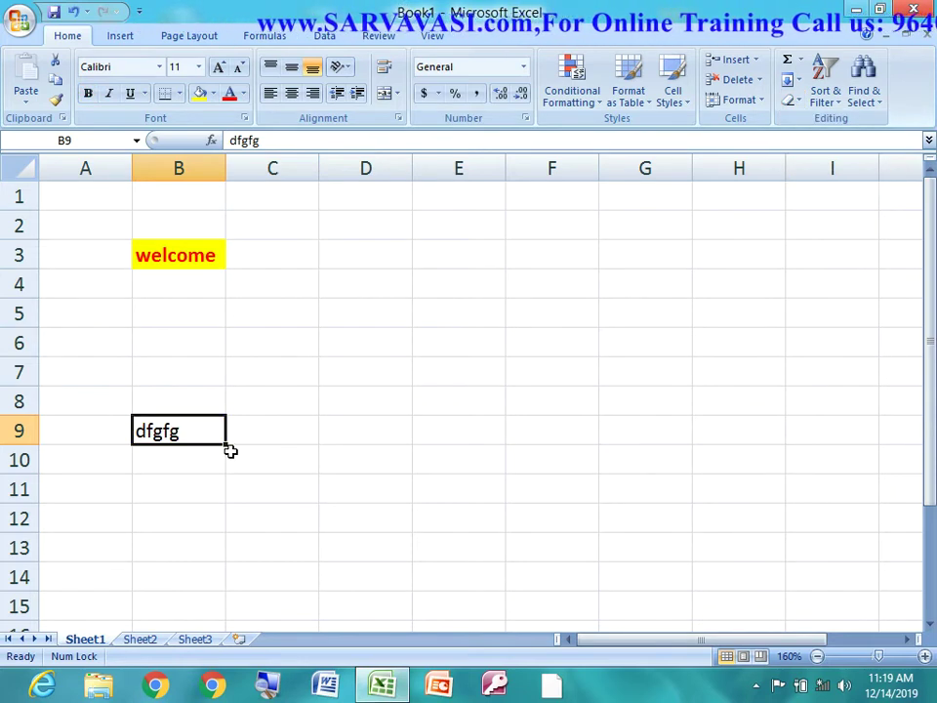
{"action": "left_click", "coordinate": [168, 257]}
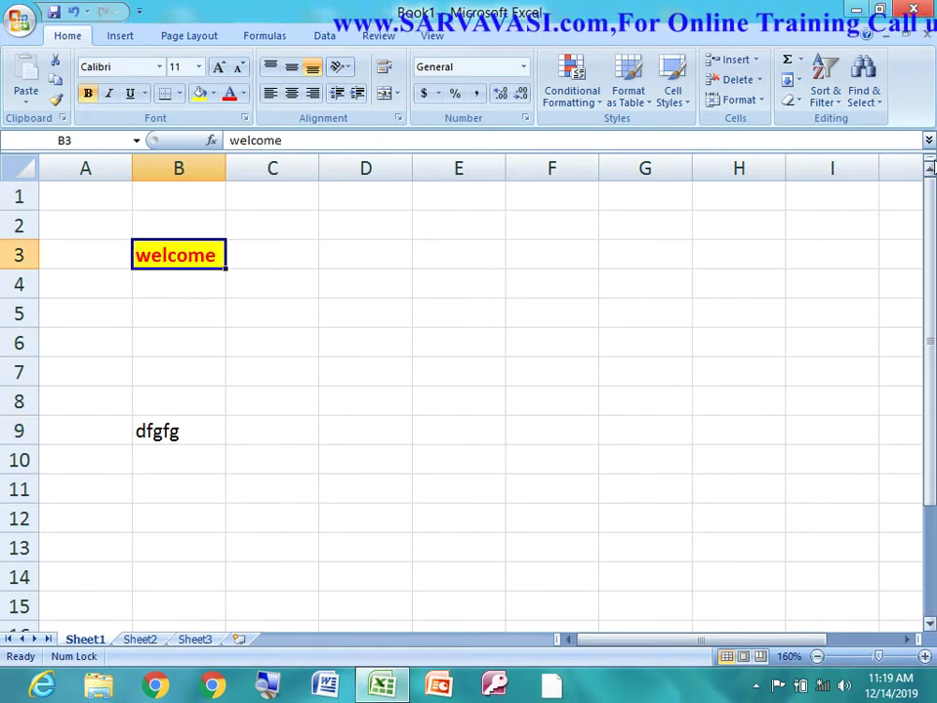
{"action": "left_click", "coordinate": [787, 100]}
{"action": "left_click", "coordinate": [826, 150]}
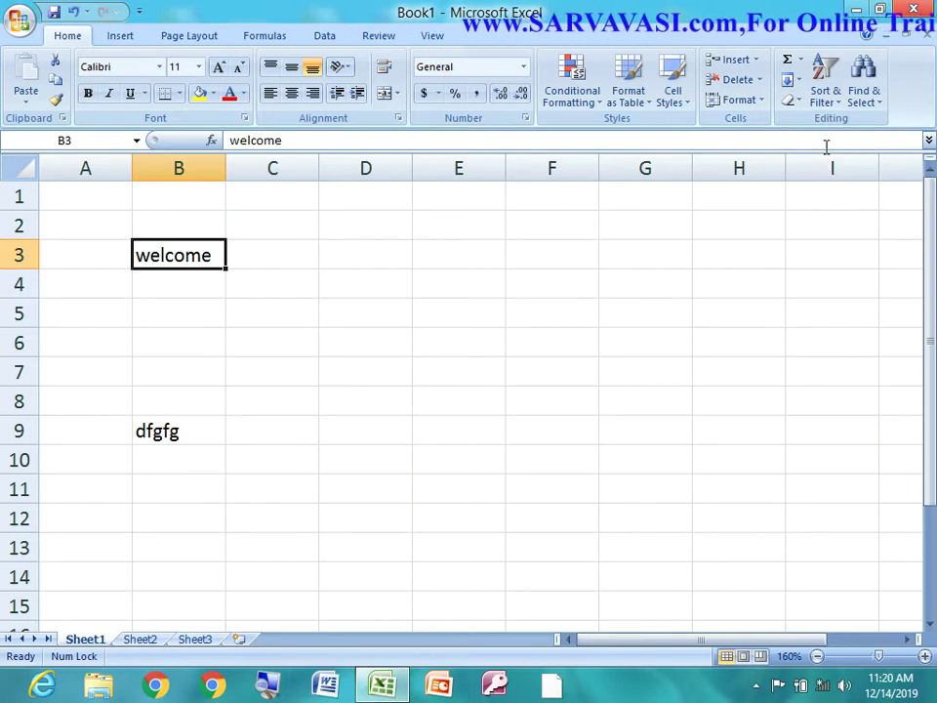
{"action": "left_click", "coordinate": [788, 100]}
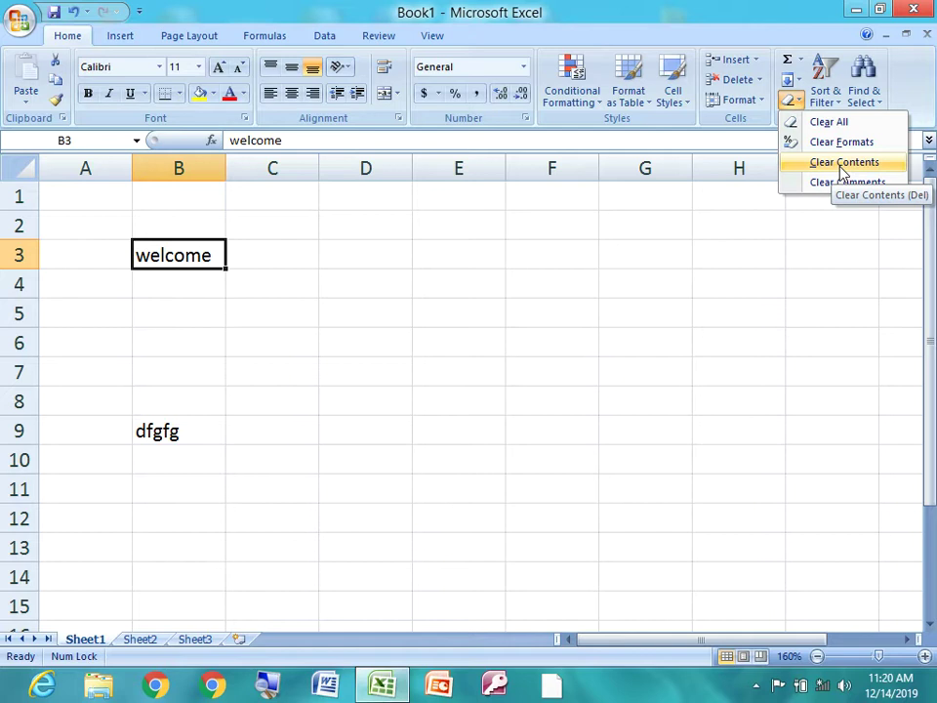
{"action": "left_click", "coordinate": [458, 370]}
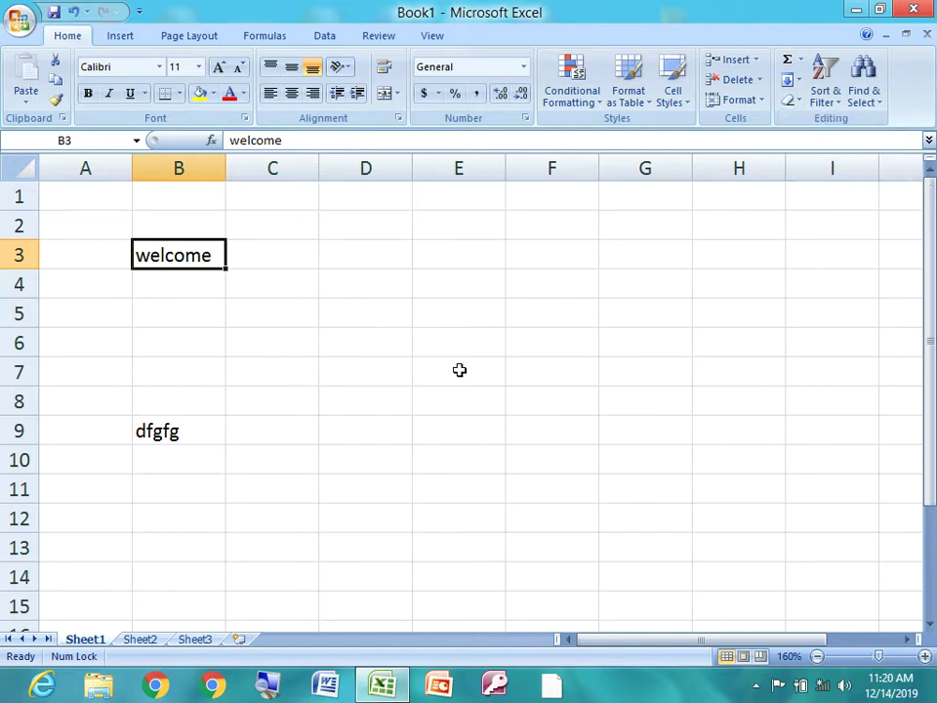
{"action": "key", "text": "ctrl+shift+m"}
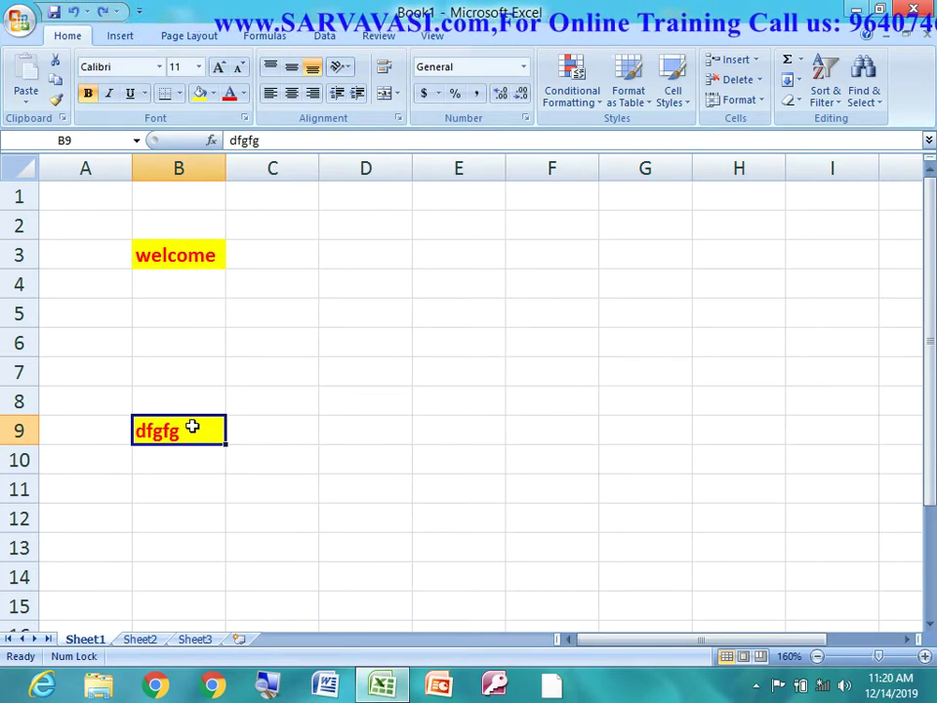
Clear B9's contents but keep its formatting, then enter 'tyrtyrtyr' there
{"action": "left_click", "coordinate": [800, 101]}
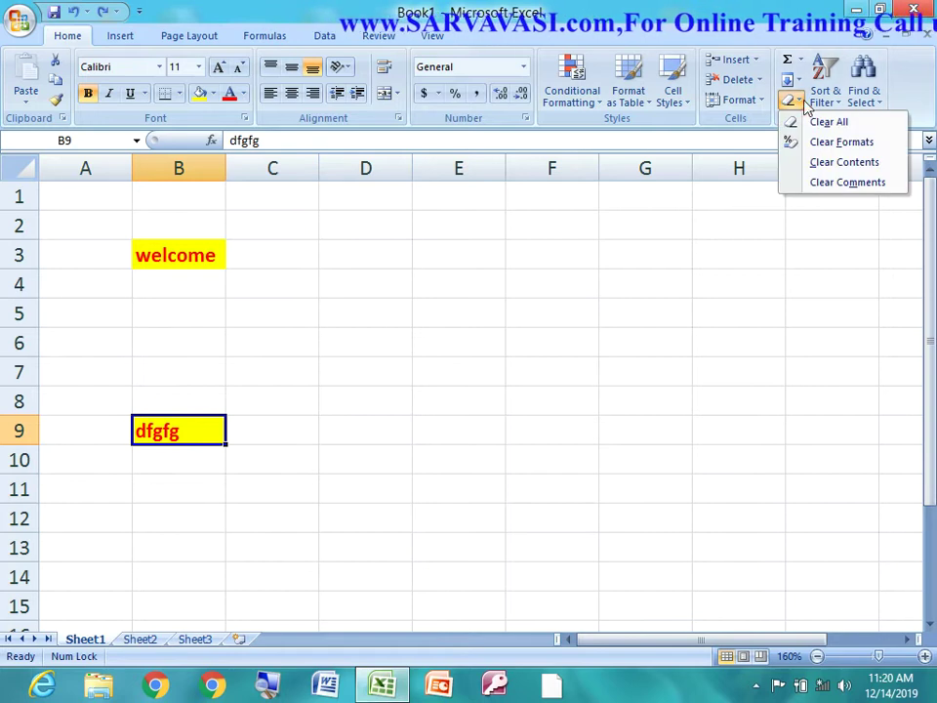
{"action": "left_click", "coordinate": [846, 162]}
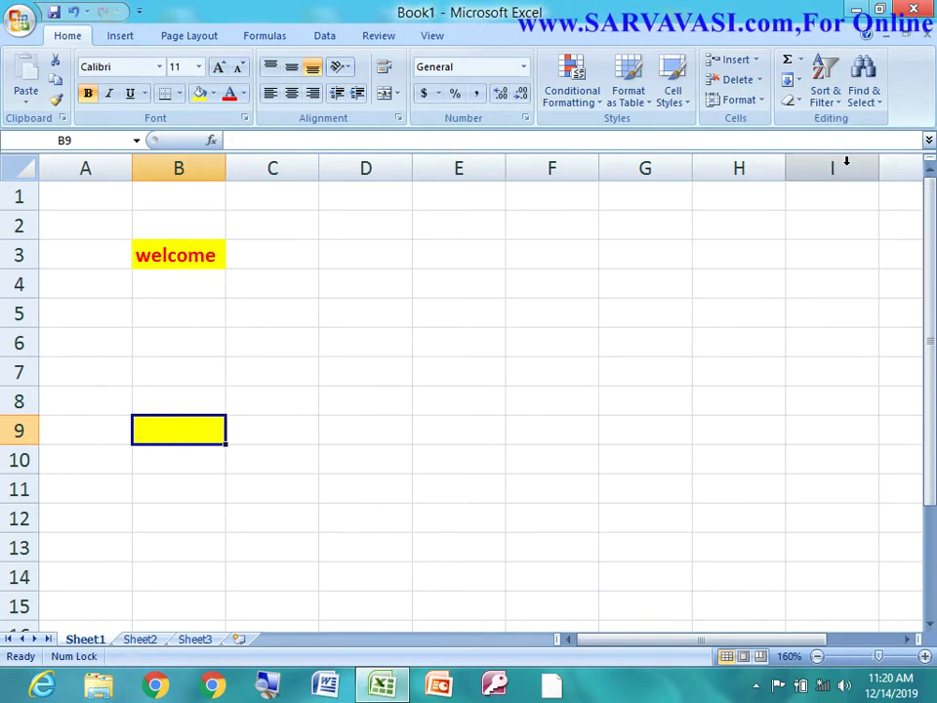
{"action": "type", "text": "tyrt"}
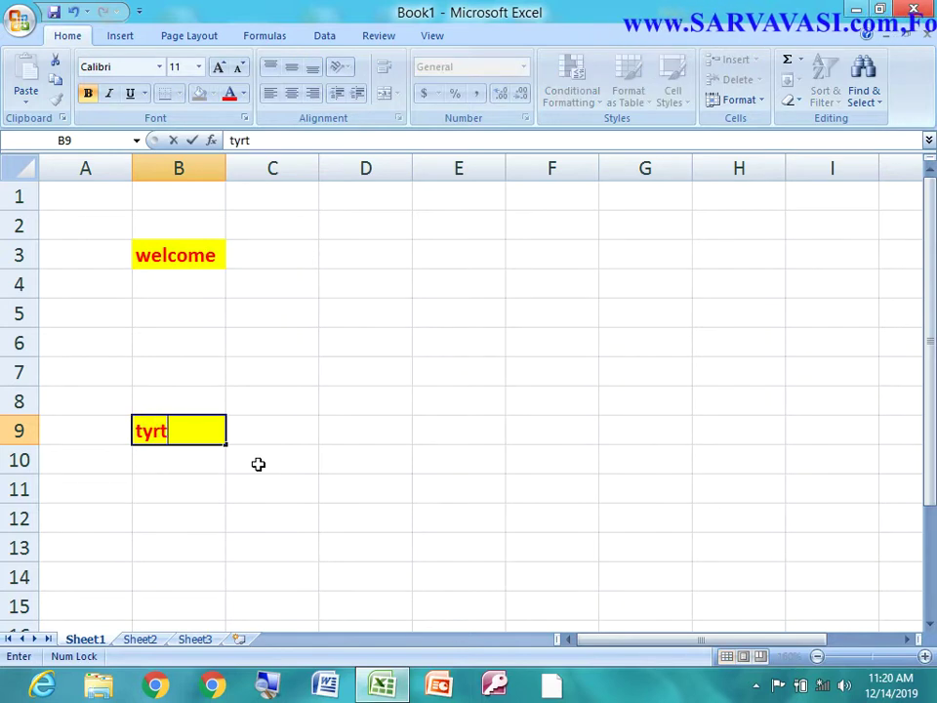
{"action": "type", "text": "yrtyr"}
{"action": "left_click", "coordinate": [359, 470]}
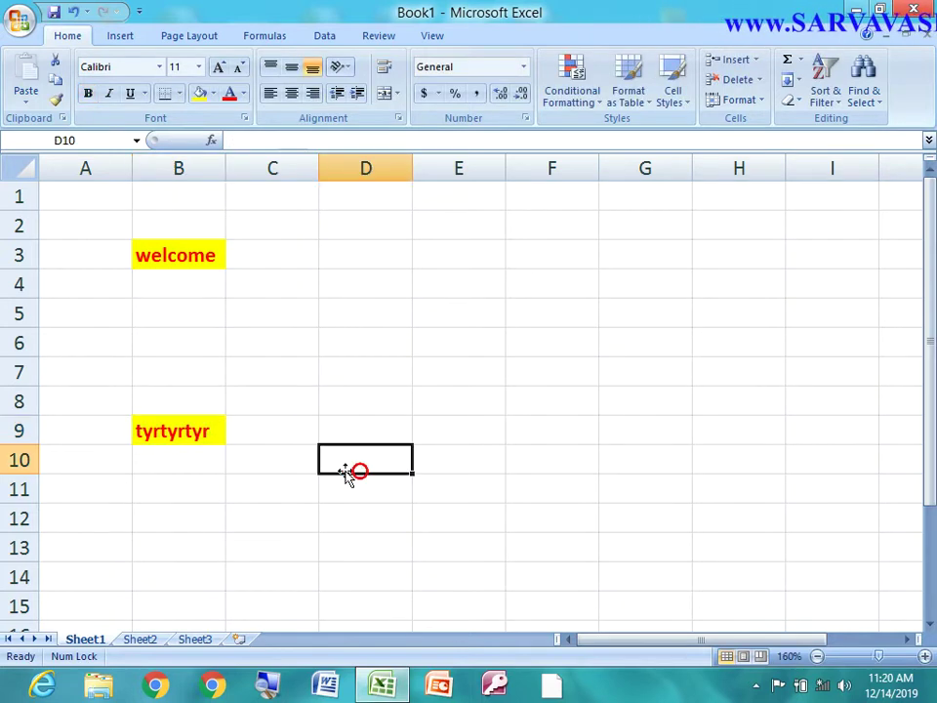
{"action": "left_click", "coordinate": [184, 435]}
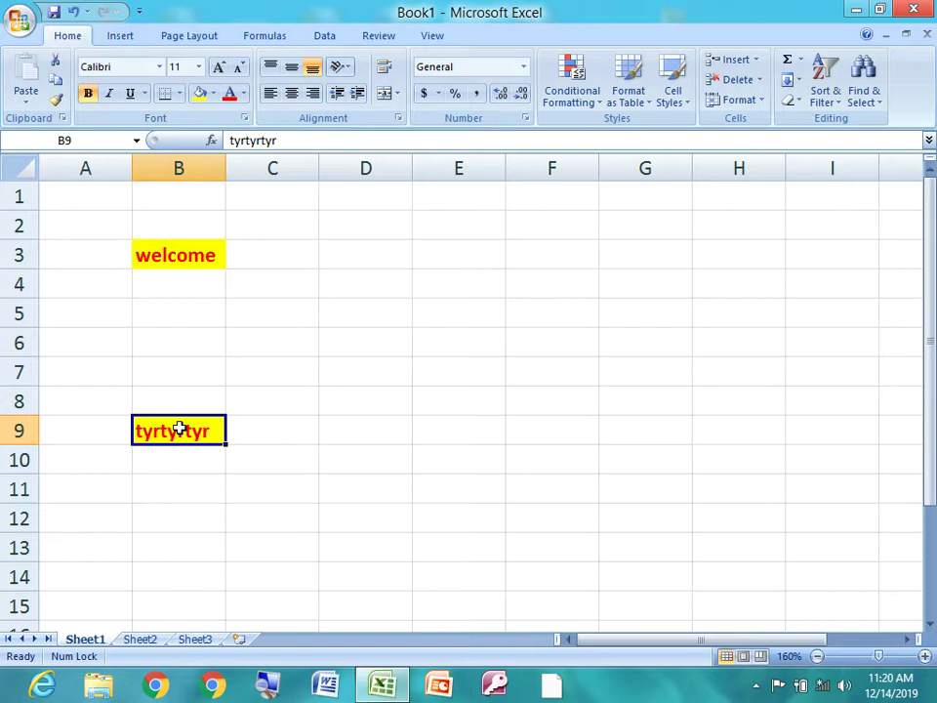
{"action": "left_click", "coordinate": [791, 100]}
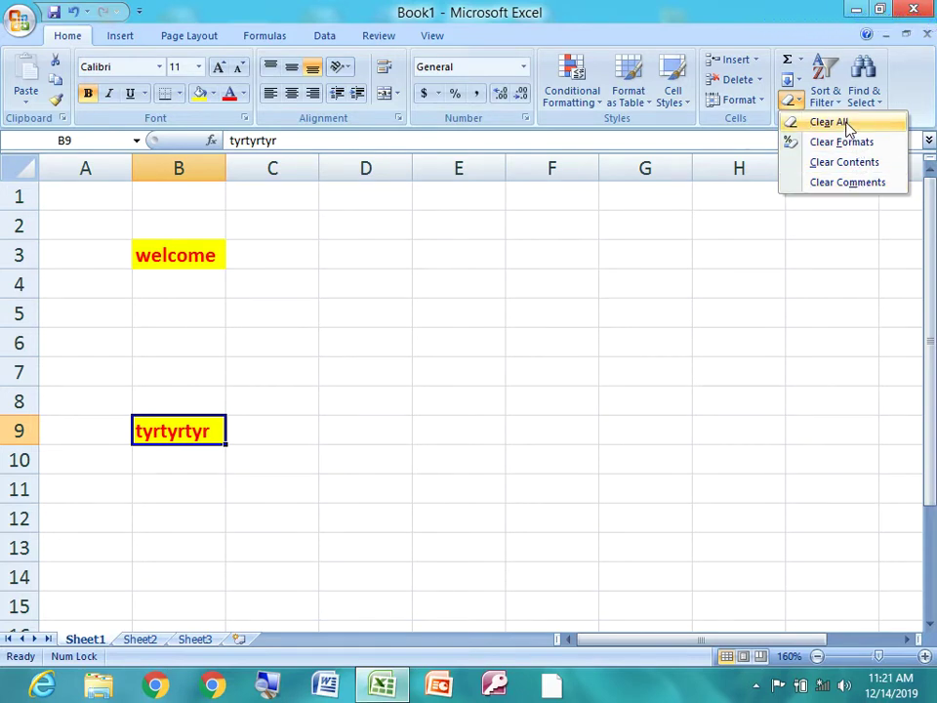
Clear all text and formatting from B9, then bring up the Sort & Filter options
{"action": "left_click", "coordinate": [829, 122]}
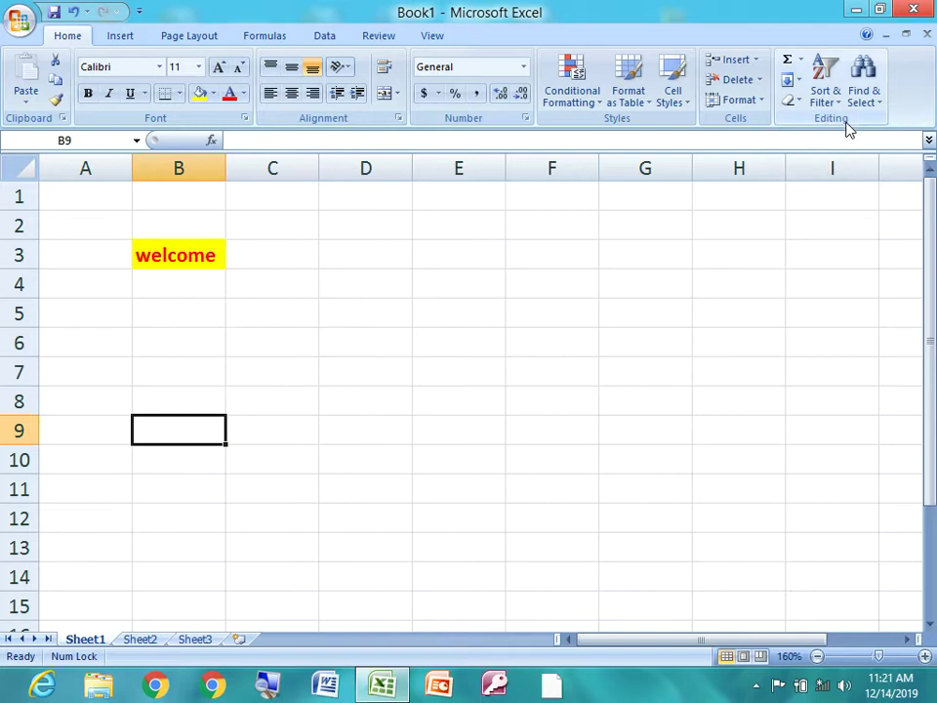
{"action": "left_click", "coordinate": [797, 103]}
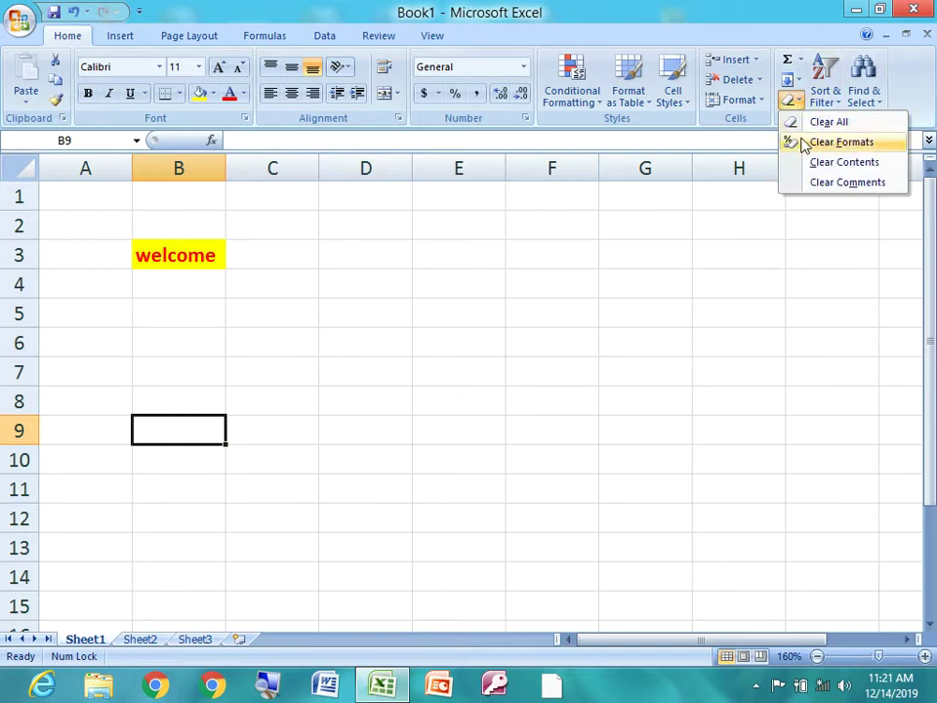
{"action": "left_click", "coordinate": [714, 118]}
{"action": "left_click", "coordinate": [839, 107]}
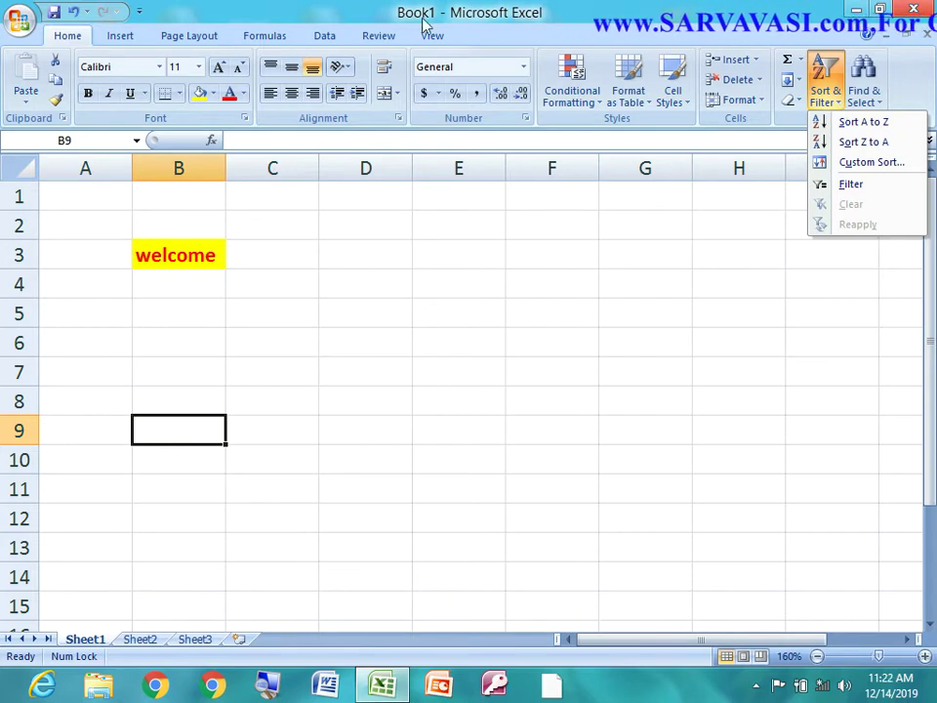
Leave the settings app and return to Excel on the desktop
{"action": "left_click", "coordinate": [14, 20]}
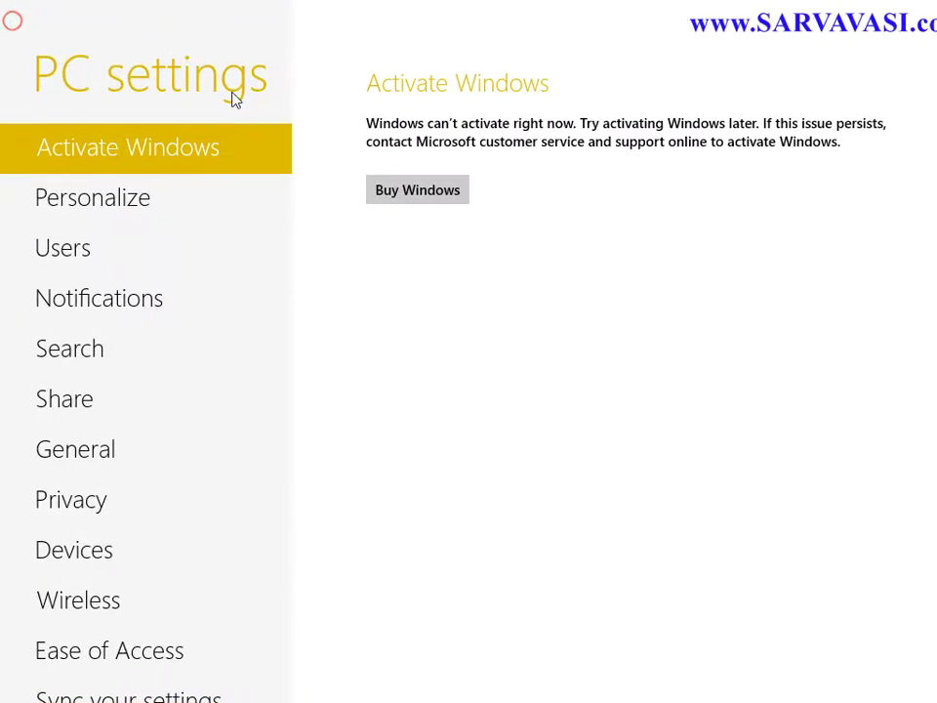
{"action": "key", "text": "super"}
{"action": "left_click", "coordinate": [236, 561]}
Open recent workbooks student, student database, marks of students, Book1 and VILLAGE WISE DATA
{"action": "left_click", "coordinate": [11, 33]}
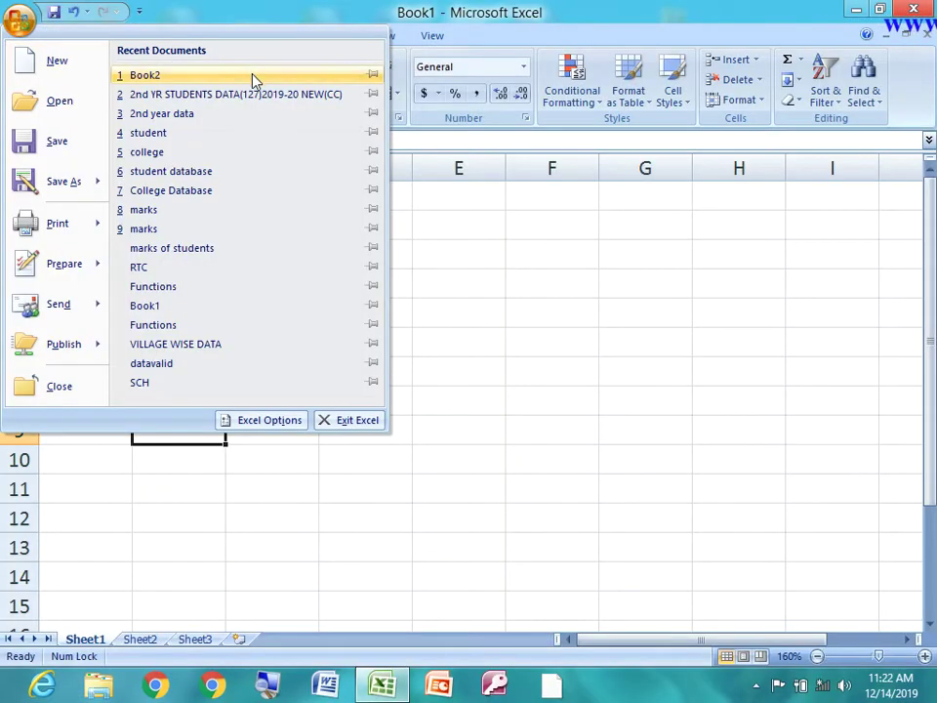
{"action": "left_click", "coordinate": [186, 133]}
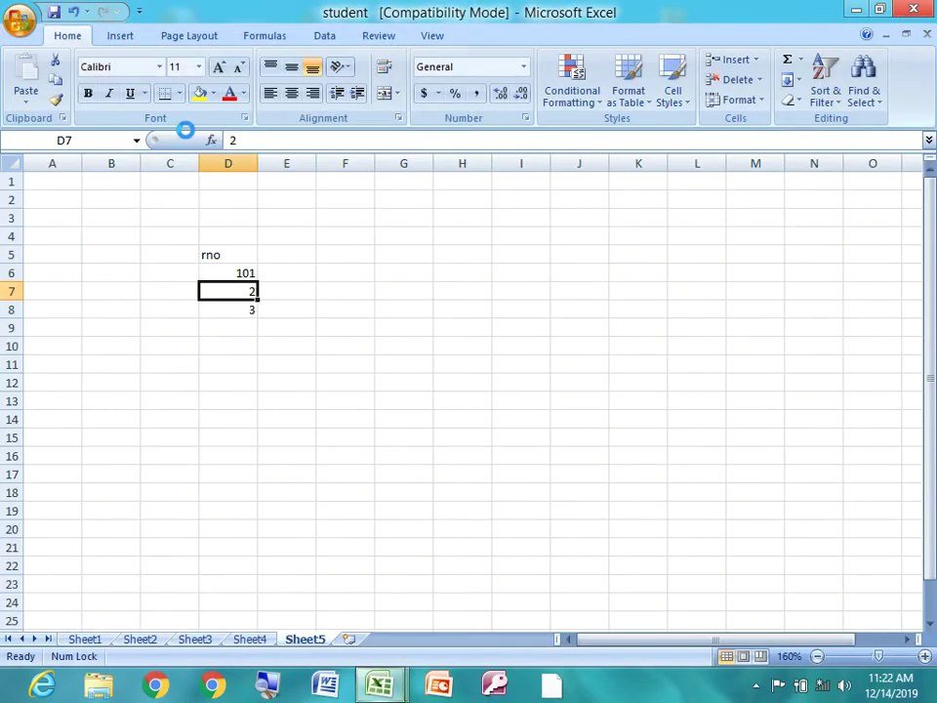
{"action": "left_click", "coordinate": [17, 22]}
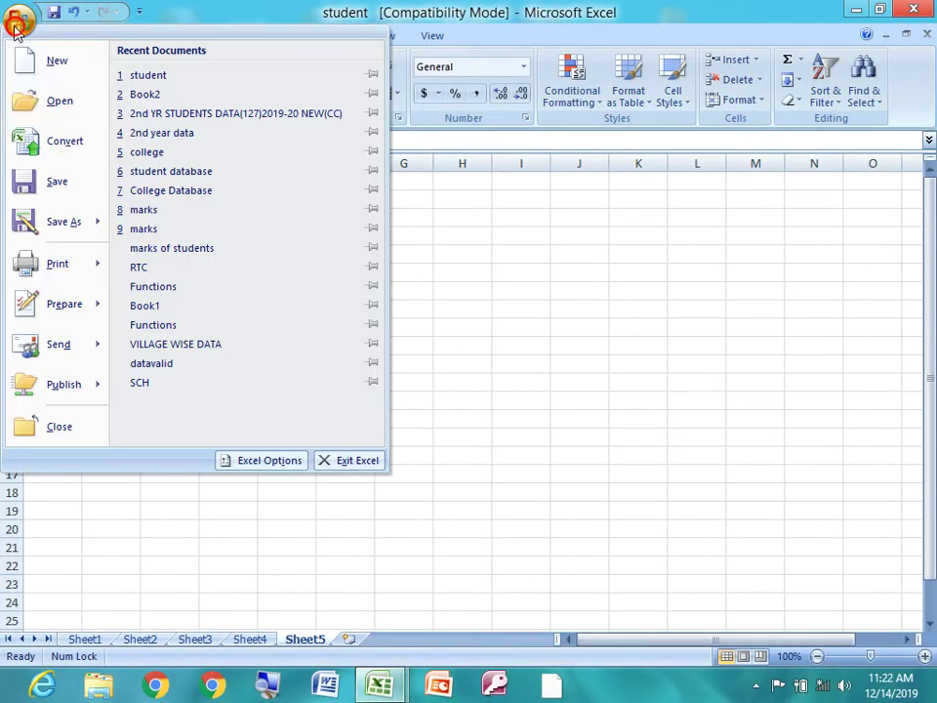
{"action": "left_click", "coordinate": [188, 172]}
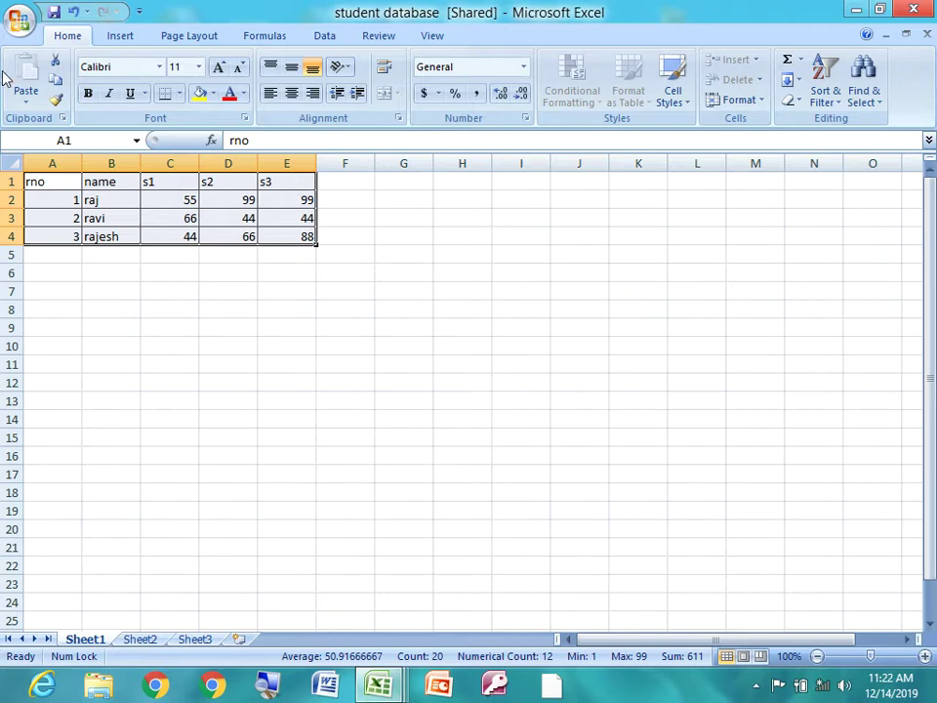
{"action": "left_click", "coordinate": [17, 29]}
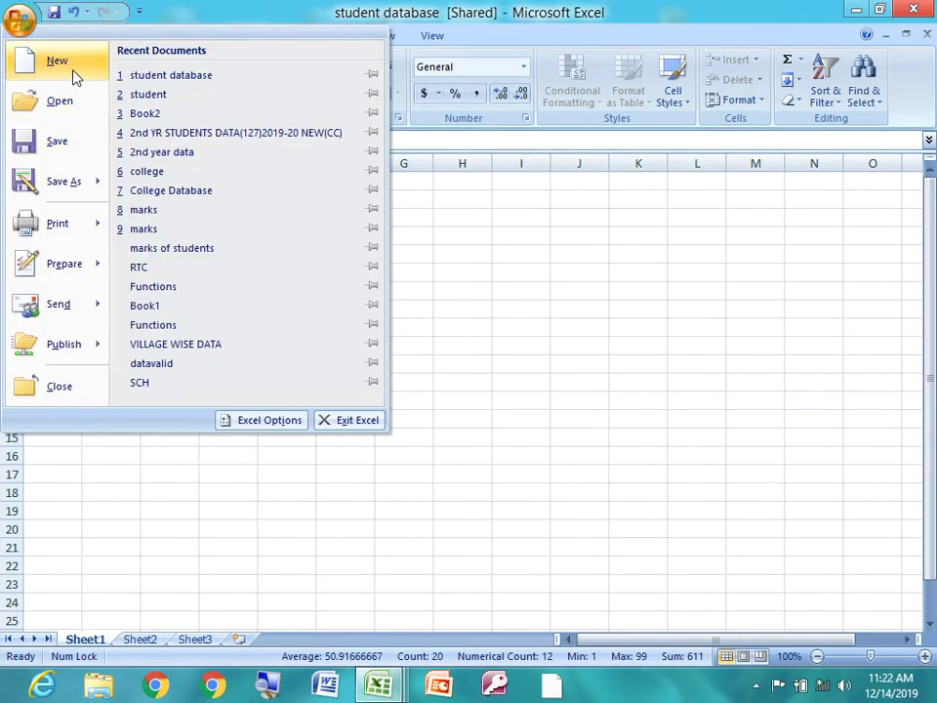
{"action": "left_click", "coordinate": [185, 255]}
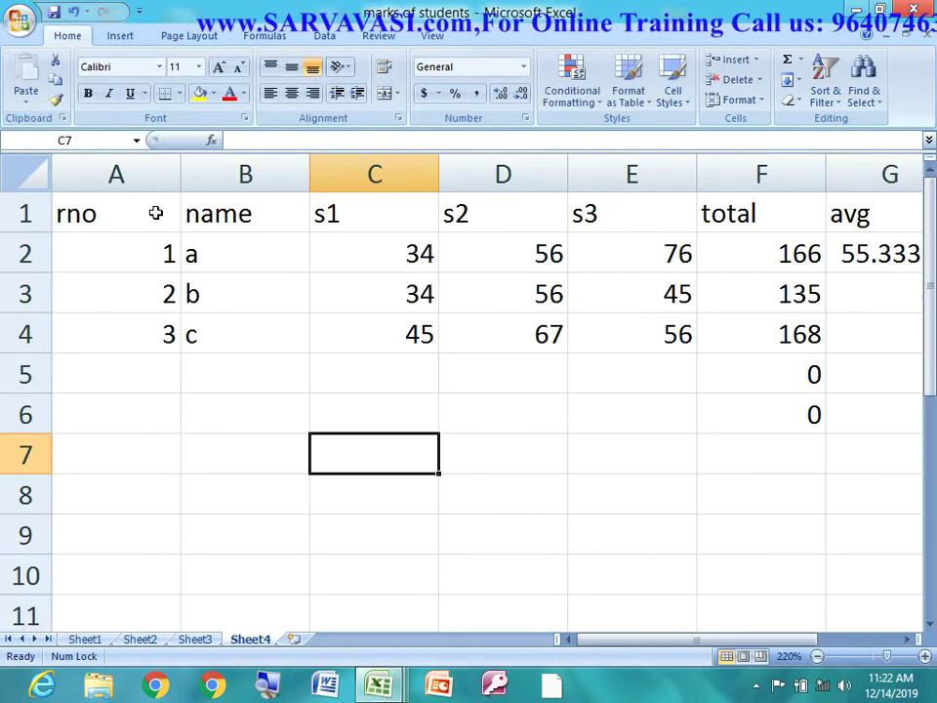
{"action": "left_click", "coordinate": [18, 22]}
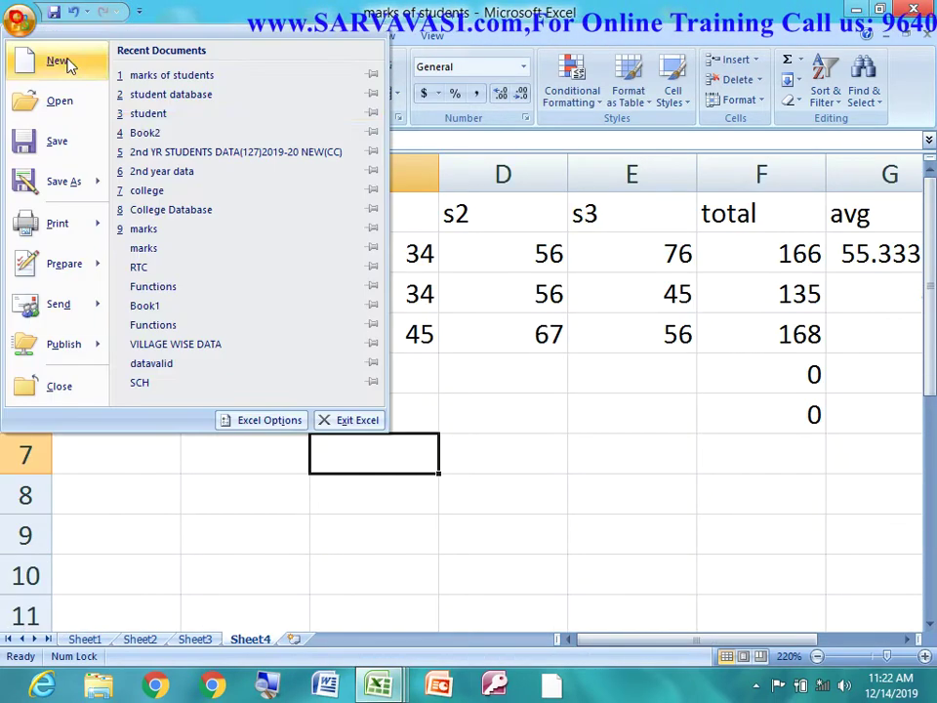
{"action": "left_click", "coordinate": [192, 306]}
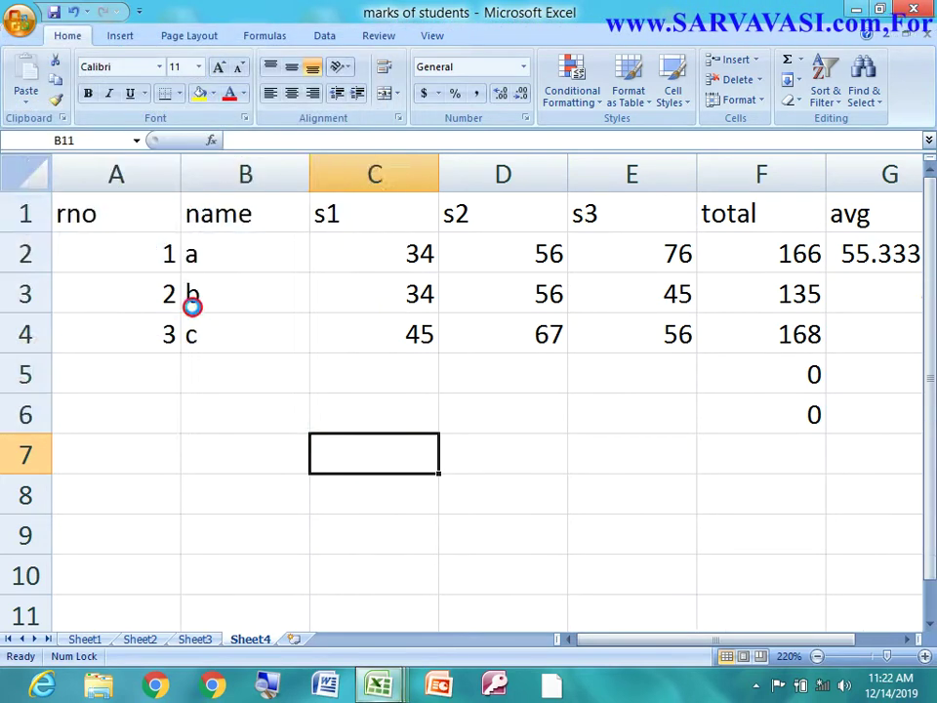
{"action": "left_click", "coordinate": [19, 19]}
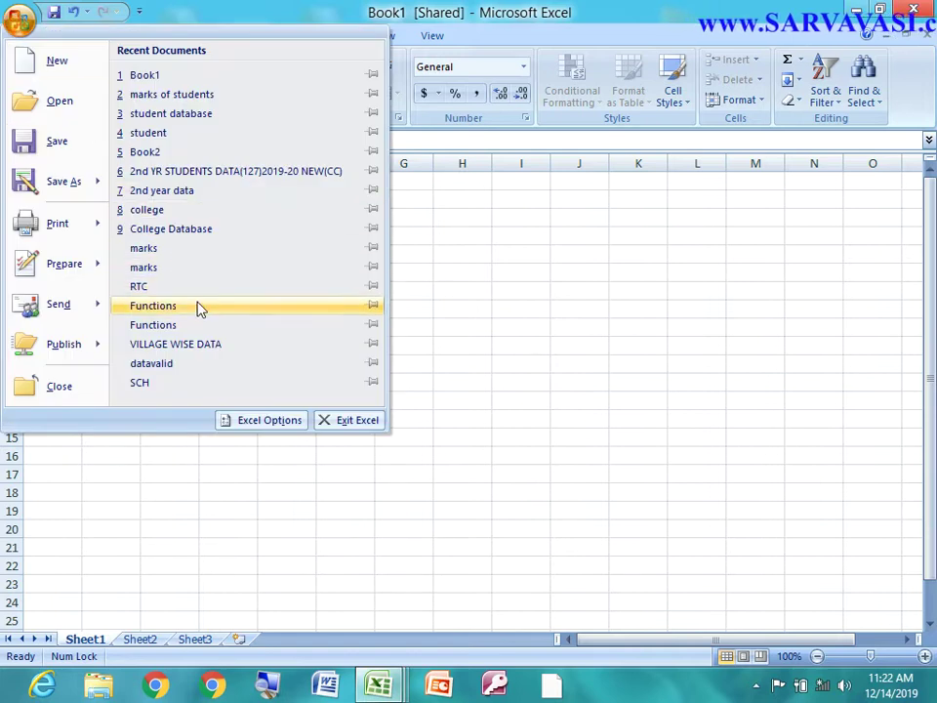
{"action": "left_click", "coordinate": [195, 346]}
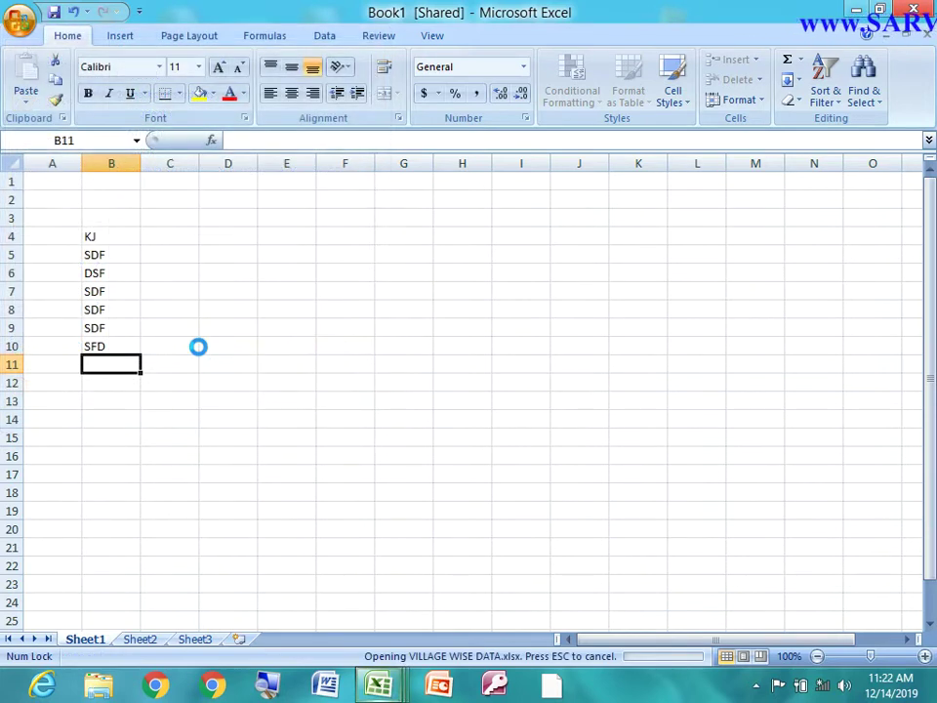
Look at the T.PALLY.M and T.PUR.M sheets, then close VILLAGE WISE DATA
{"action": "scroll", "coordinate": [141, 324], "scroll_direction": "down", "scroll_amount": 15}
{"action": "scroll", "coordinate": [140, 324], "scroll_direction": "up", "scroll_amount": 8}
{"action": "scroll", "coordinate": [140, 324], "scroll_direction": "up", "scroll_amount": 15}
{"action": "scroll", "coordinate": [140, 324], "scroll_direction": "up", "scroll_amount": 1}
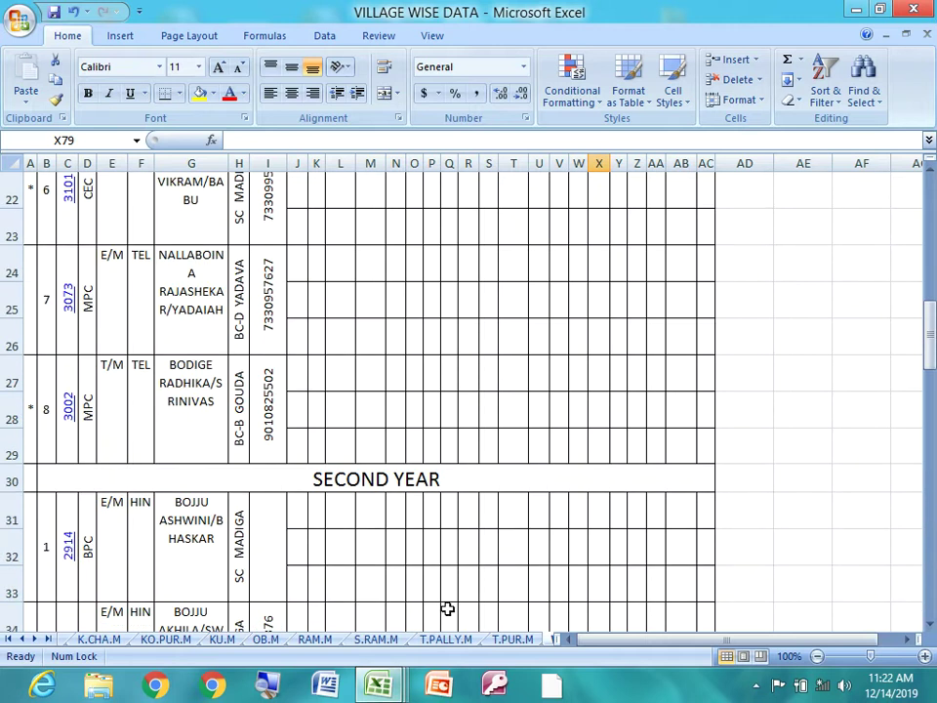
{"action": "left_click", "coordinate": [459, 640]}
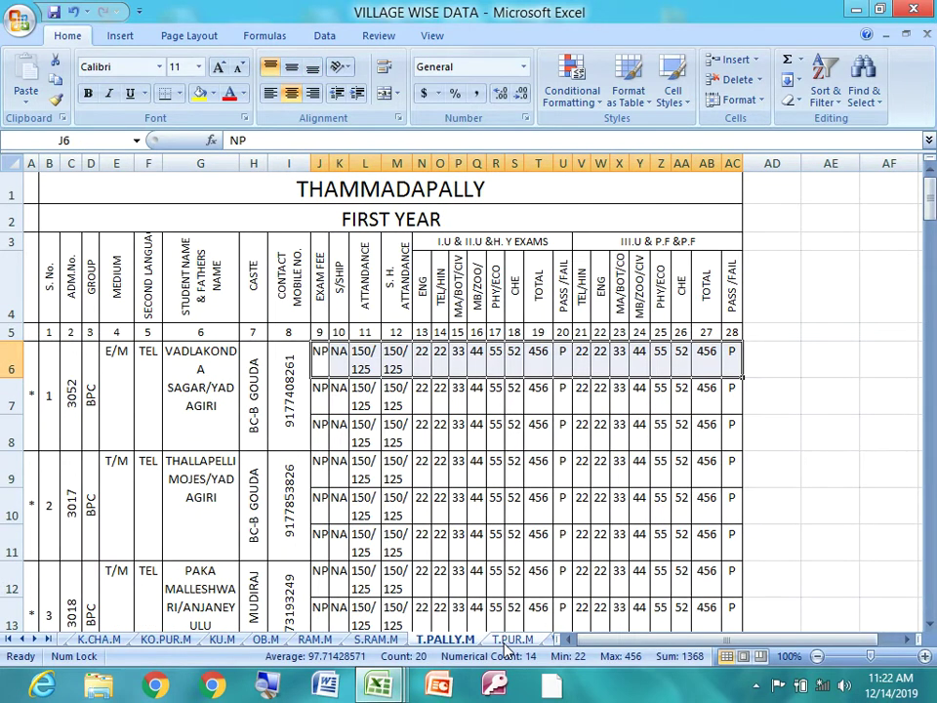
{"action": "left_click", "coordinate": [510, 640]}
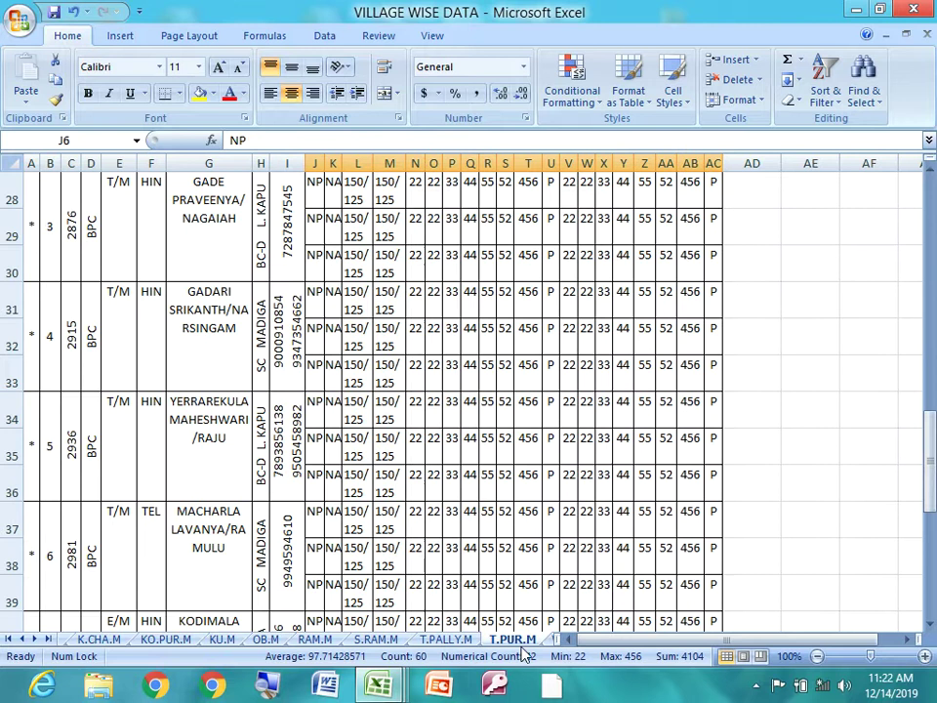
{"action": "left_click", "coordinate": [928, 36]}
Open the 2nd year data workbook and scroll through its student names
{"action": "left_click", "coordinate": [29, 28]}
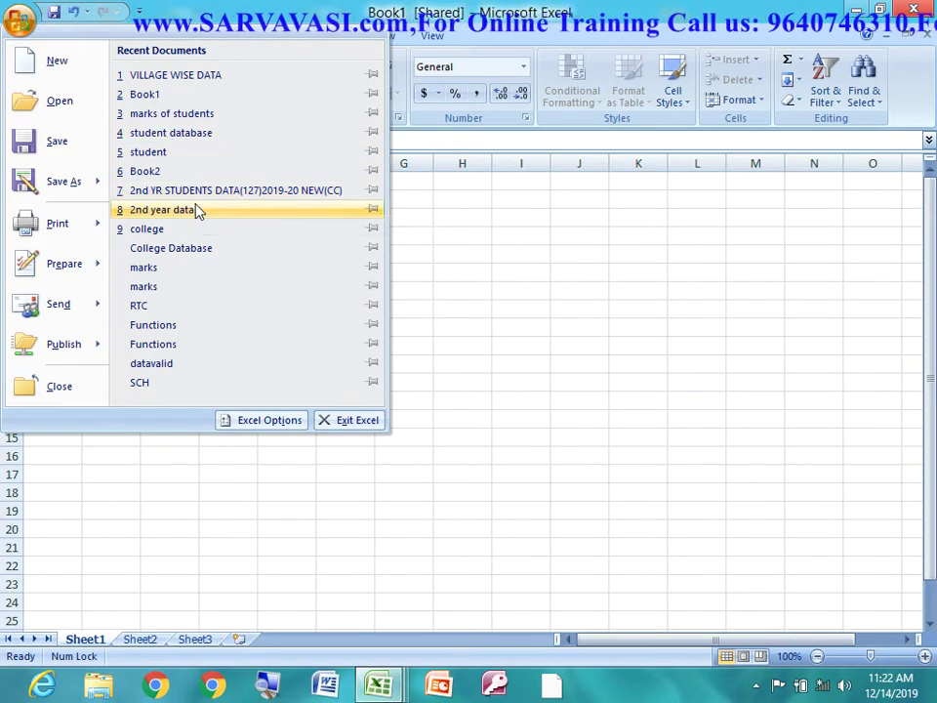
{"action": "left_click", "coordinate": [198, 210]}
{"action": "left_click", "coordinate": [219, 443]}
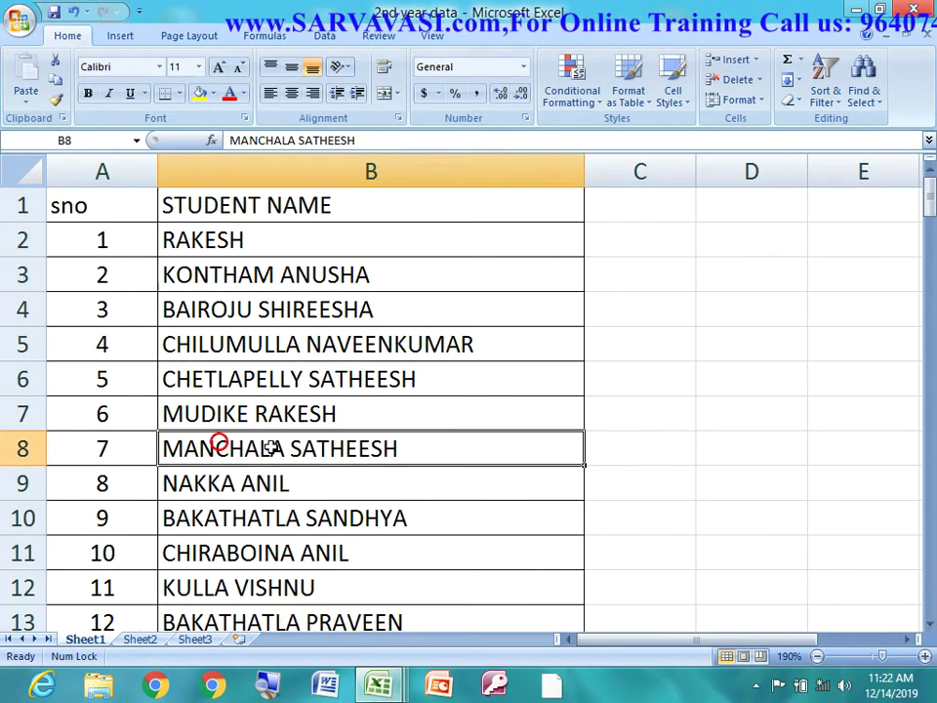
{"action": "scroll", "coordinate": [316, 456], "scroll_direction": "down", "scroll_amount": 5}
{"action": "scroll", "coordinate": [316, 456], "scroll_direction": "down", "scroll_amount": 3, "text": "ctrl"}
{"action": "scroll", "coordinate": [315, 461], "scroll_direction": "down", "scroll_amount": 3, "text": "ctrl"}
{"action": "scroll", "coordinate": [315, 461], "scroll_direction": "down", "scroll_amount": 3, "text": "ctrl"}
{"action": "scroll", "coordinate": [315, 460], "scroll_direction": "up", "scroll_amount": 3, "text": "ctrl"}
{"action": "scroll", "coordinate": [315, 461], "scroll_direction": "up", "scroll_amount": 6, "text": "ctrl"}
{"action": "scroll", "coordinate": [315, 461], "scroll_direction": "up", "scroll_amount": 2, "text": "ctrl"}
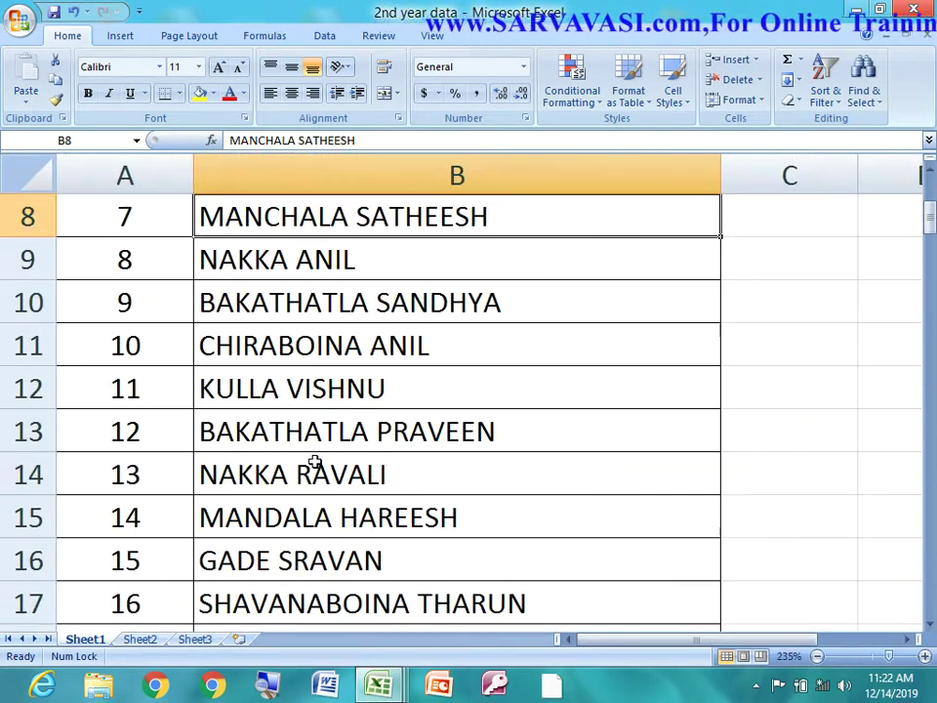
{"action": "left_click", "coordinate": [20, 19]}
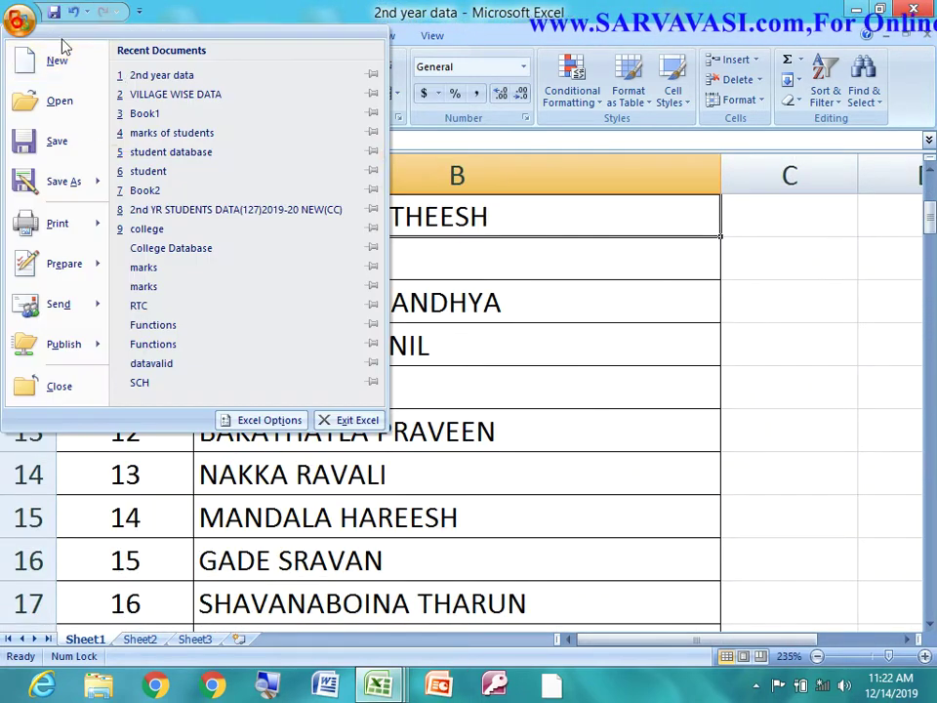
Open 2nd YR STUDENTS DATA(127)2019-20 NEW(CC) and copy the register columns A3:E131
{"action": "left_click", "coordinate": [242, 208]}
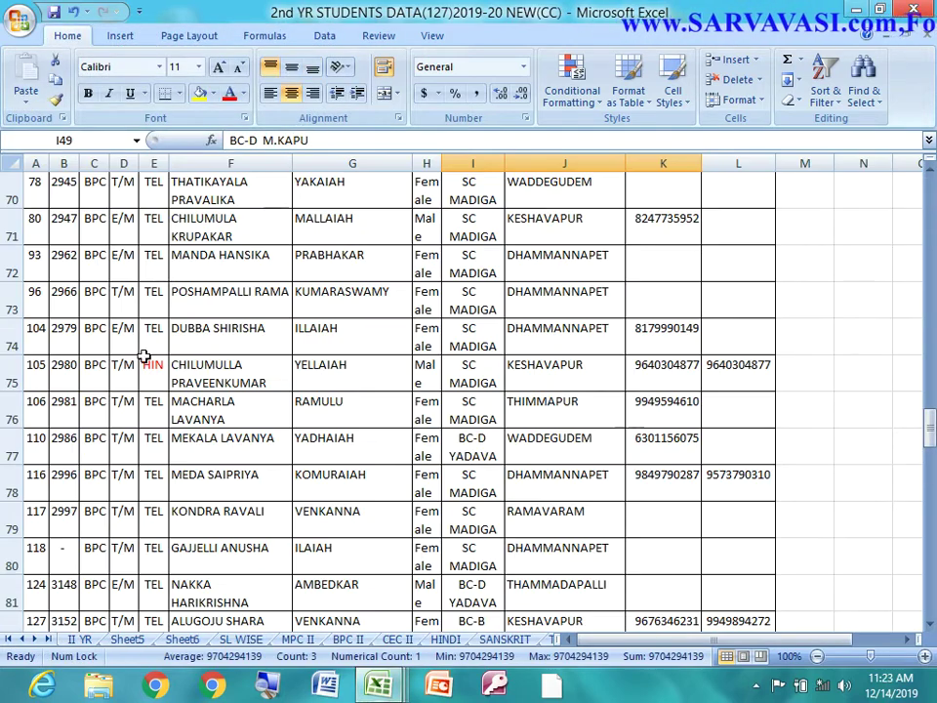
{"action": "scroll", "coordinate": [156, 402], "scroll_direction": "up", "scroll_amount": 7}
{"action": "scroll", "coordinate": [156, 402], "scroll_direction": "up", "scroll_amount": 15}
{"action": "scroll", "coordinate": [156, 402], "scroll_direction": "up", "scroll_amount": 1}
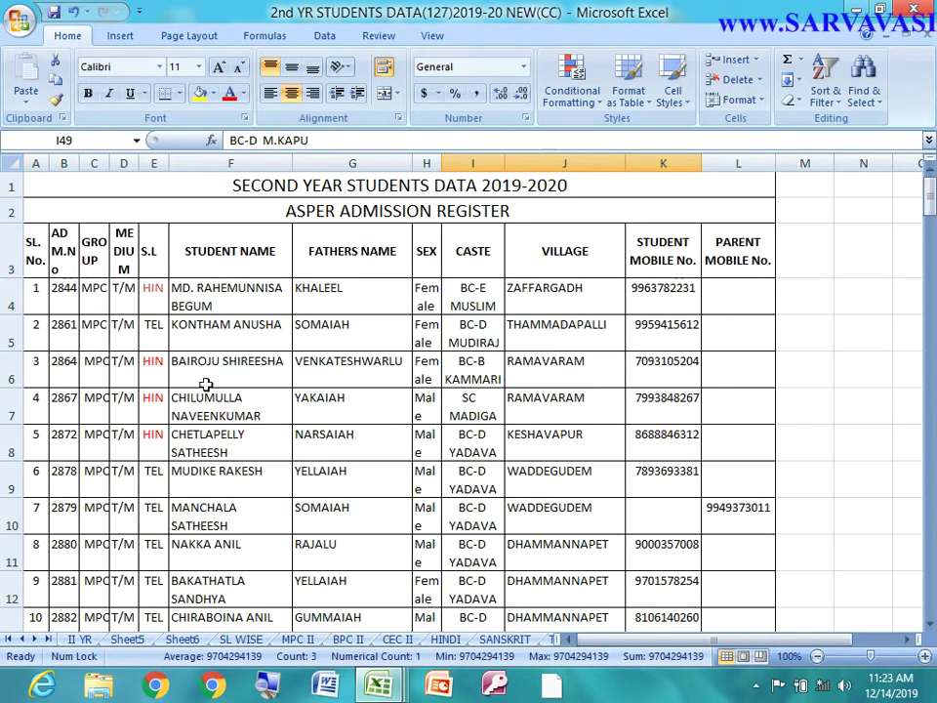
{"action": "left_click", "coordinate": [62, 297]}
{"action": "left_click", "coordinate": [174, 320]}
{"action": "mouse_move", "coordinate": [23, 250]}
{"action": "left_mouse_down"}
{"action": "mouse_move", "coordinate": [137, 260]}
{"action": "mouse_move", "coordinate": [154, 695]}
{"action": "left_mouse_up"}
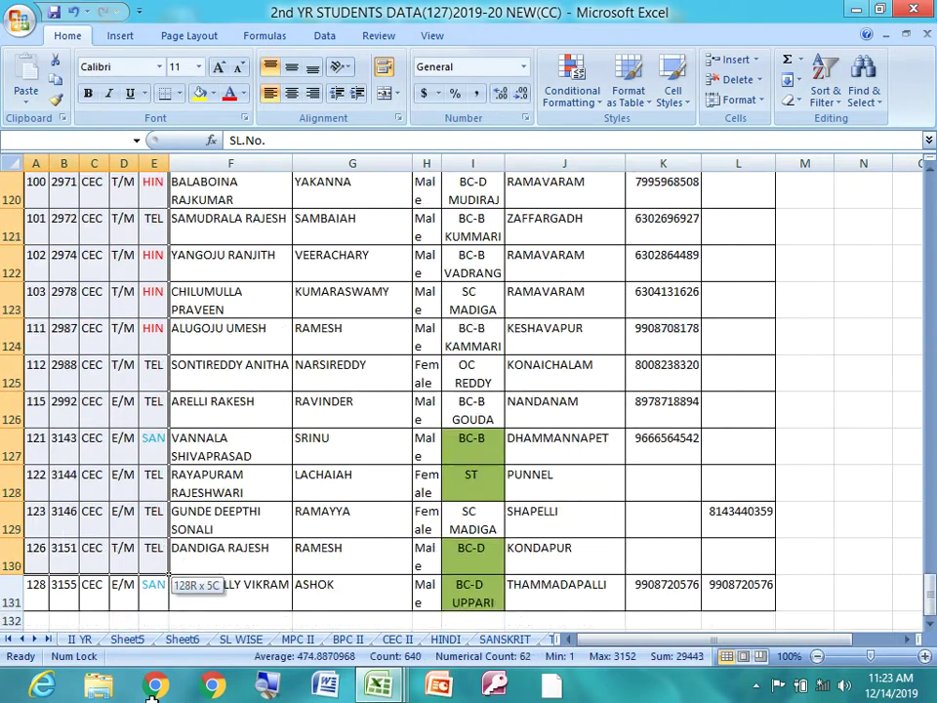
{"action": "left_click_drag", "start_coordinate": [153, 695], "coordinate": [162, 605]}
{"action": "right_click", "coordinate": [156, 588]}
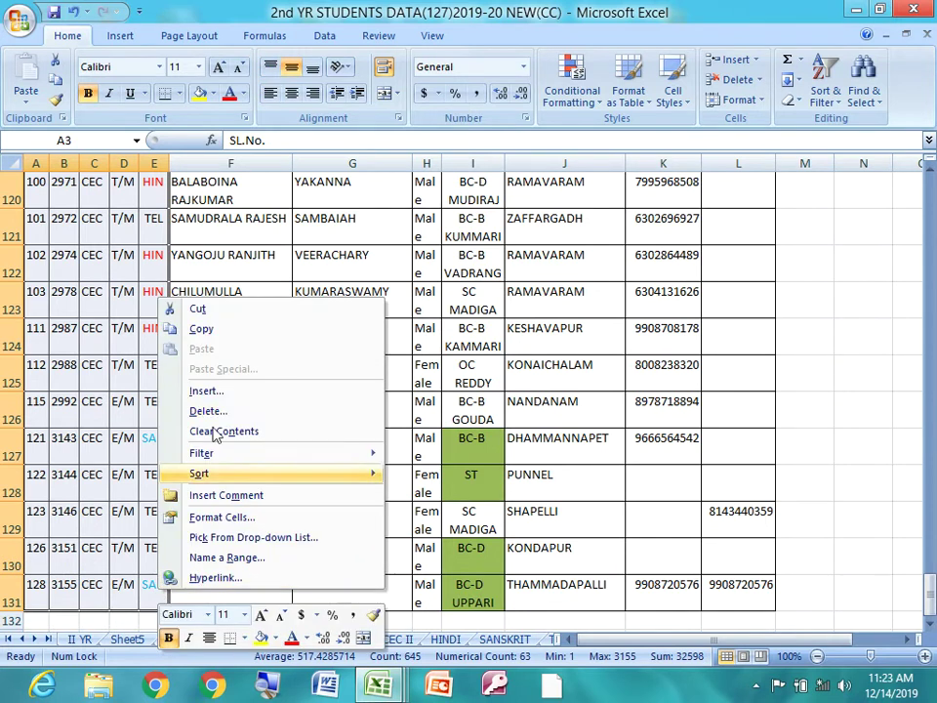
{"action": "left_click", "coordinate": [203, 328]}
Insert a new worksheet and paste the copied columns at A1
{"action": "scroll", "coordinate": [243, 508], "scroll_direction": "up", "scroll_amount": 20}
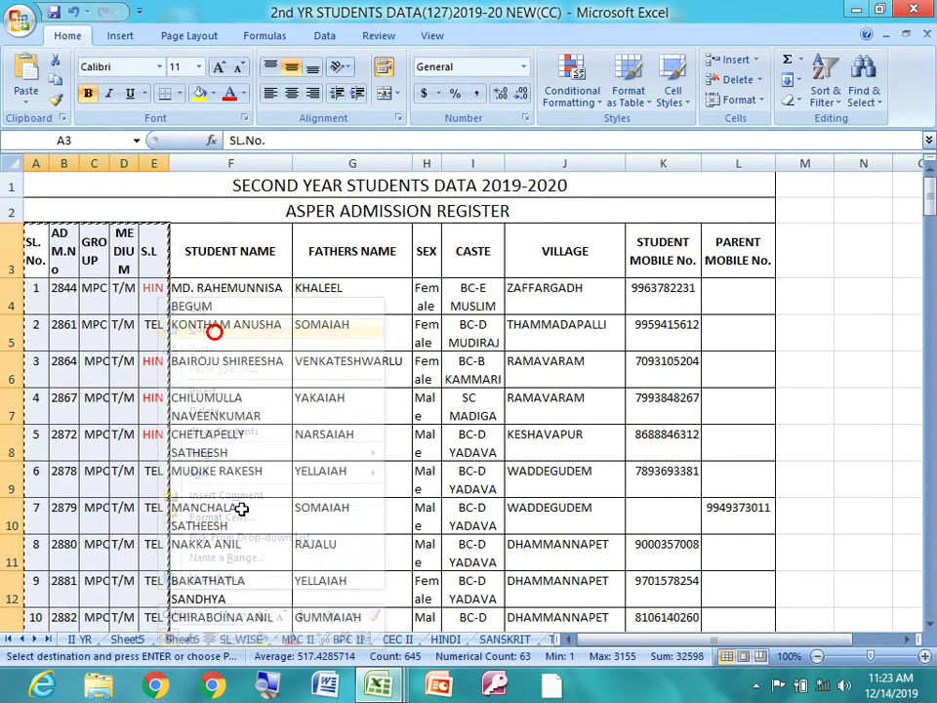
{"action": "left_click", "coordinate": [45, 638]}
{"action": "left_click", "coordinate": [528, 637]}
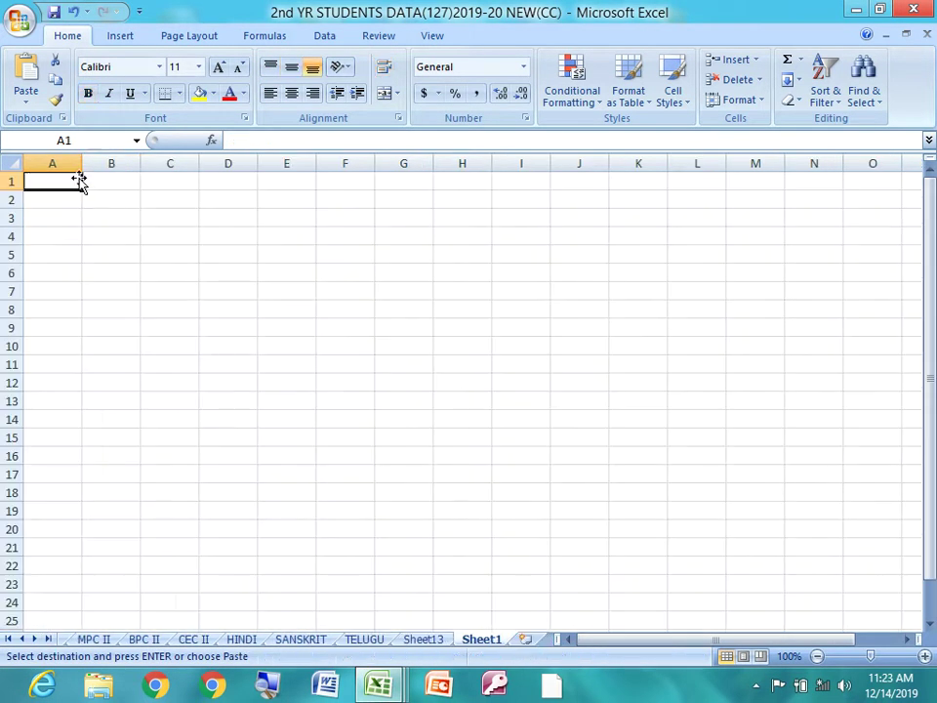
{"action": "left_click", "coordinate": [36, 80]}
{"action": "left_click", "coordinate": [395, 323]}
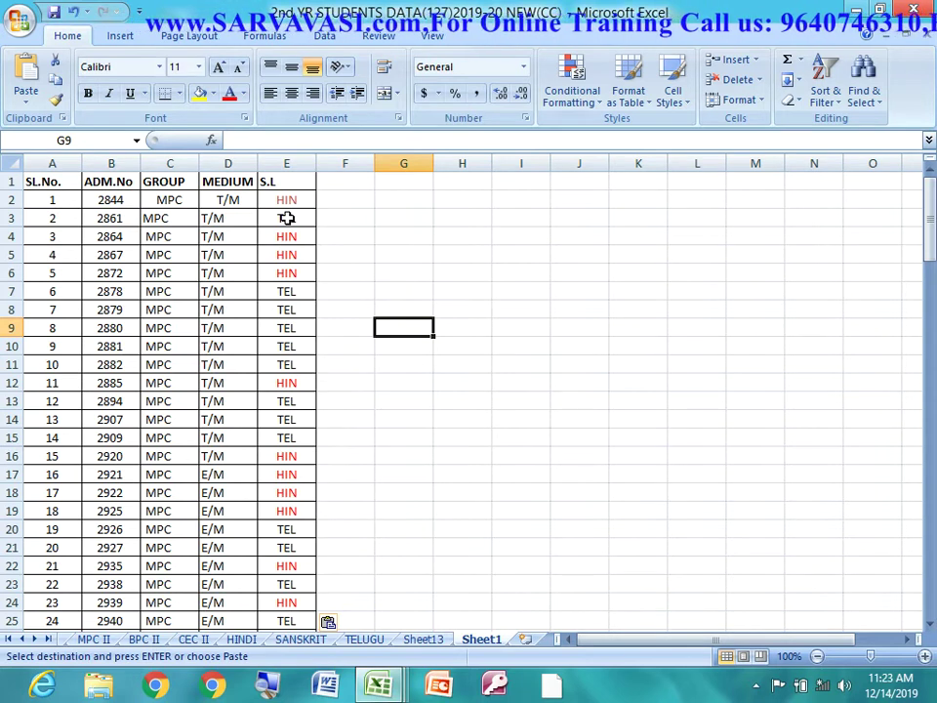
Overwrite the serial numbers with 25 in A13 and 95 in A26
{"action": "scroll", "coordinate": [27, 453], "scroll_direction": "down", "scroll_amount": 6}
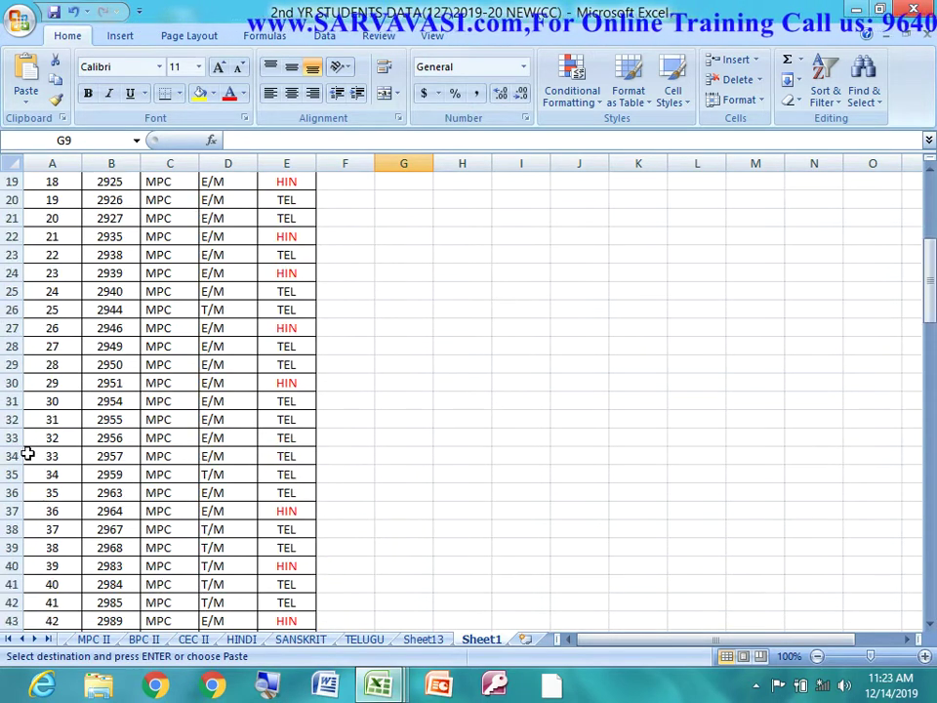
{"action": "scroll", "coordinate": [28, 453], "scroll_direction": "up", "scroll_amount": 6}
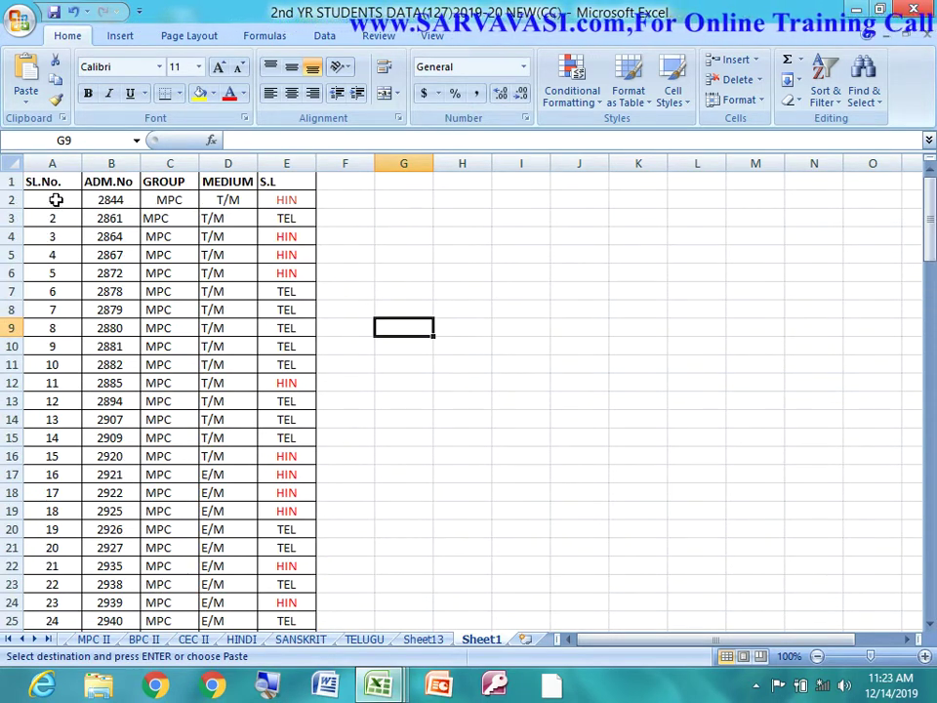
{"action": "left_click", "coordinate": [67, 253]}
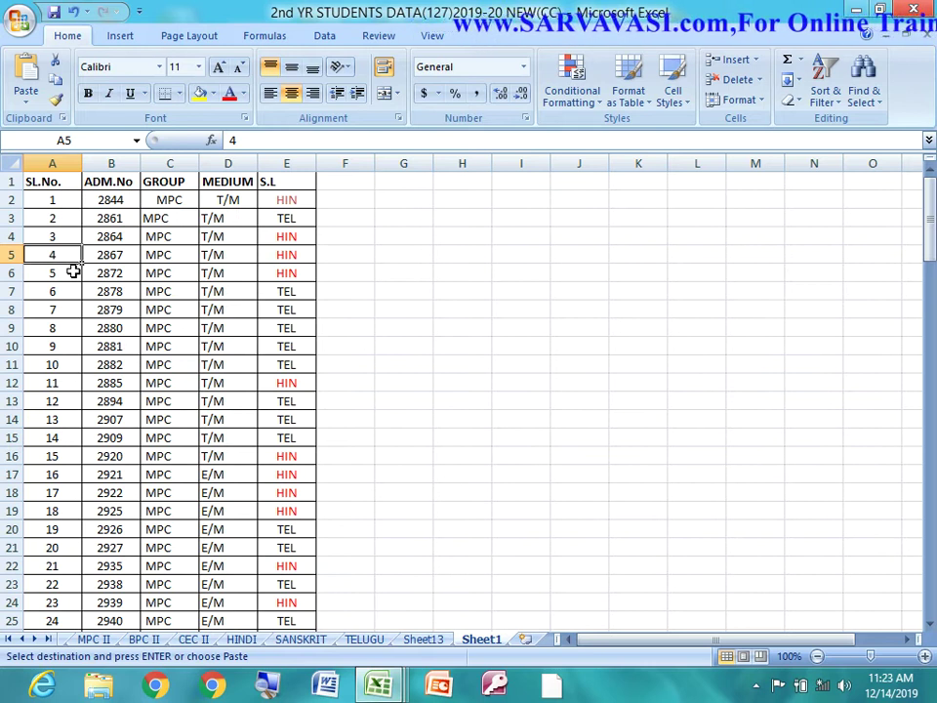
{"action": "left_click", "coordinate": [43, 328]}
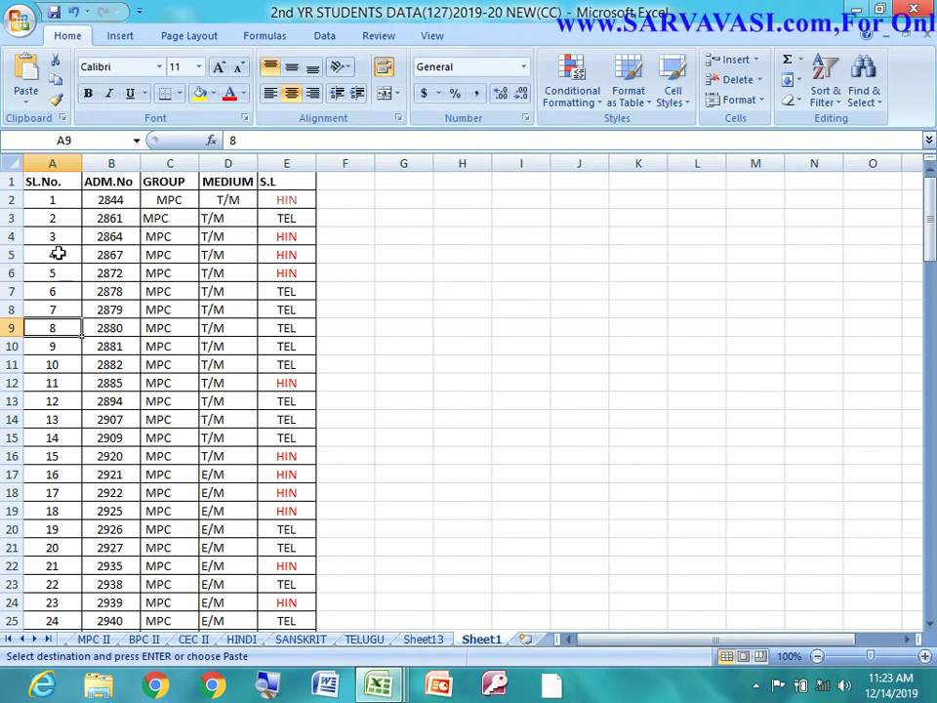
{"action": "left_click", "coordinate": [50, 201]}
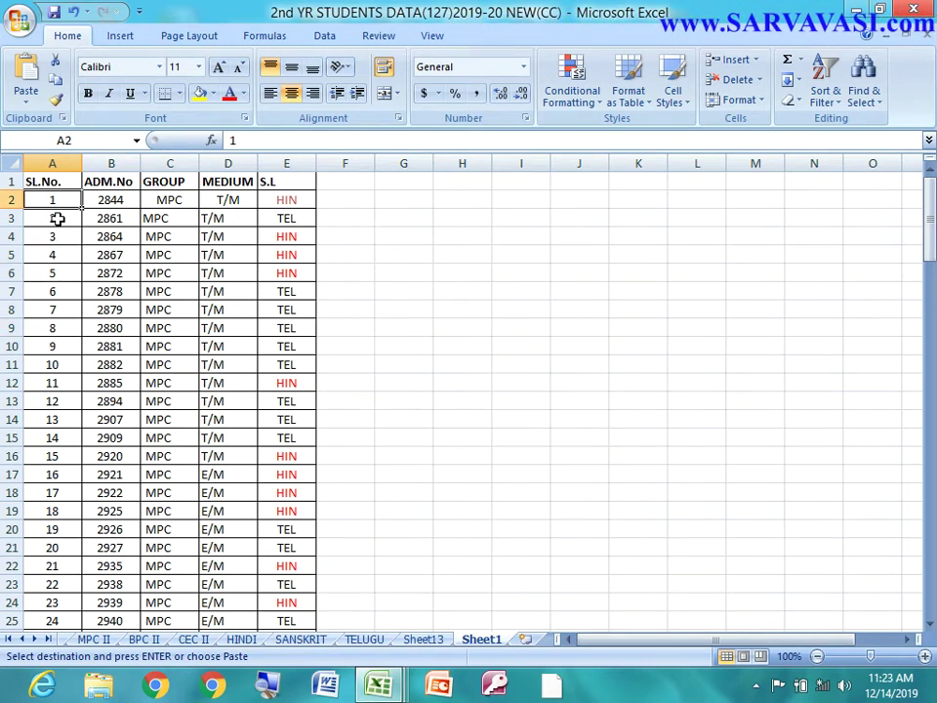
{"action": "left_click", "coordinate": [41, 395]}
{"action": "type", "text": "2"}
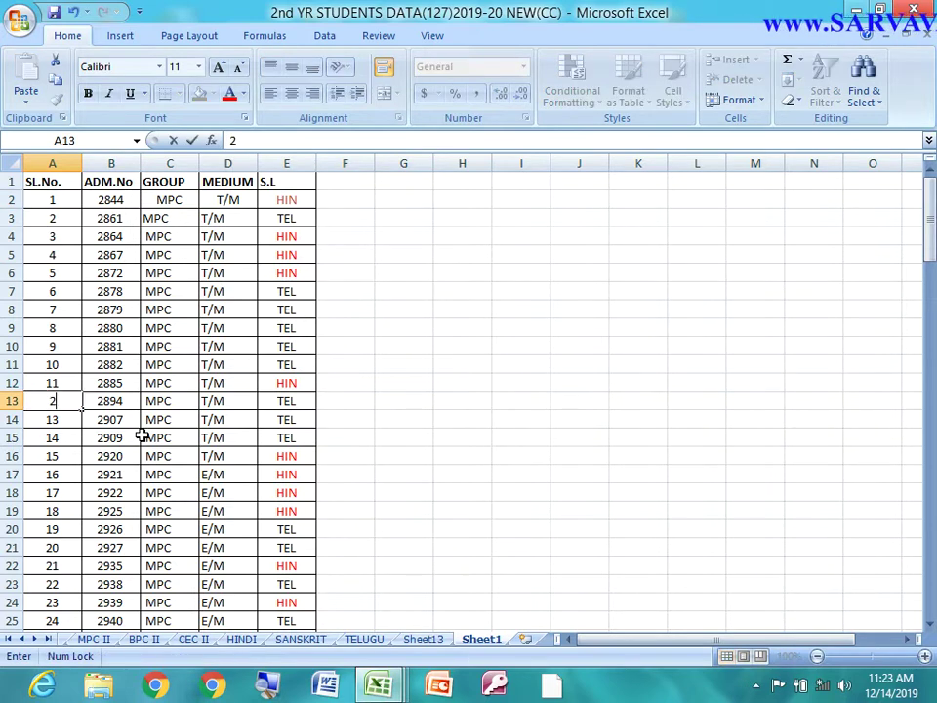
{"action": "key", "text": "Return"}
{"action": "key", "text": "Return"}
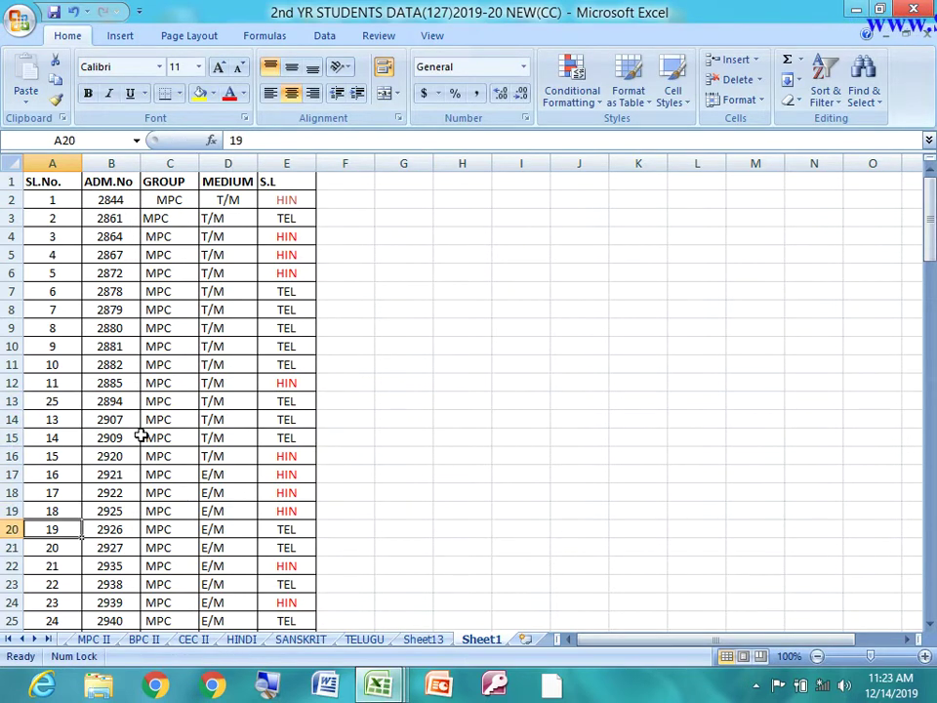
{"action": "key", "text": "Down"}
{"action": "key", "text": "Down"}
{"action": "key", "text": "Down"}
Enter serial numbers 34 in A32, 95 in A35 and 45 in A40
{"action": "key", "text": "Down"}
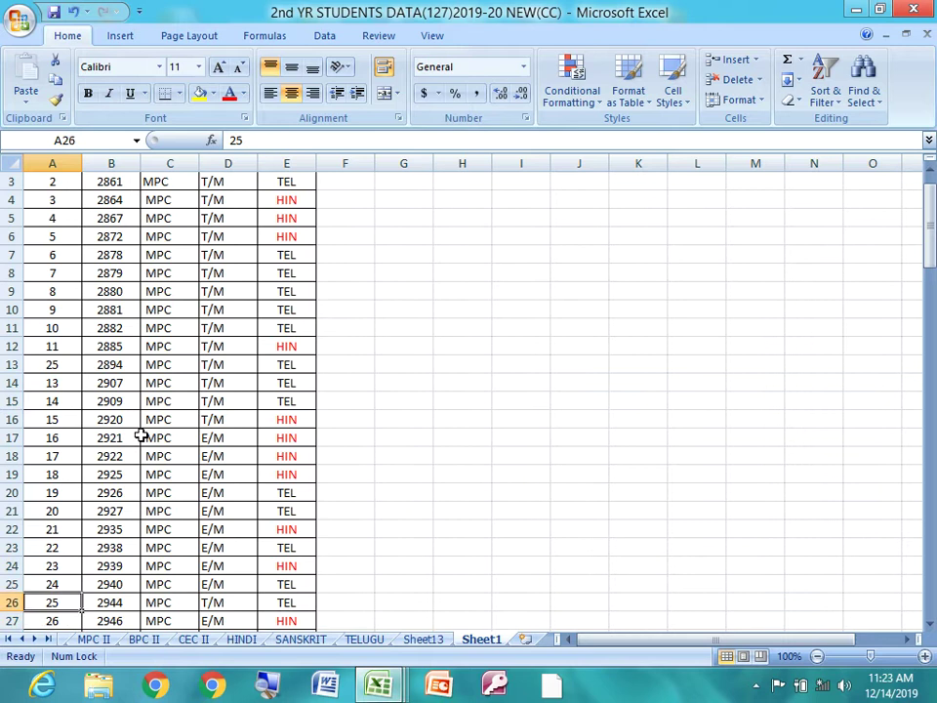
{"action": "type", "text": "5"}
{"action": "key", "text": "Return"}
{"action": "key", "text": "Down"}
{"action": "key", "text": "Down"}
{"action": "key", "text": "Down"}
{"action": "key", "text": "Down"}
{"action": "key", "text": "Down"}
{"action": "type", "text": "34"}
{"action": "key", "text": "Return"}
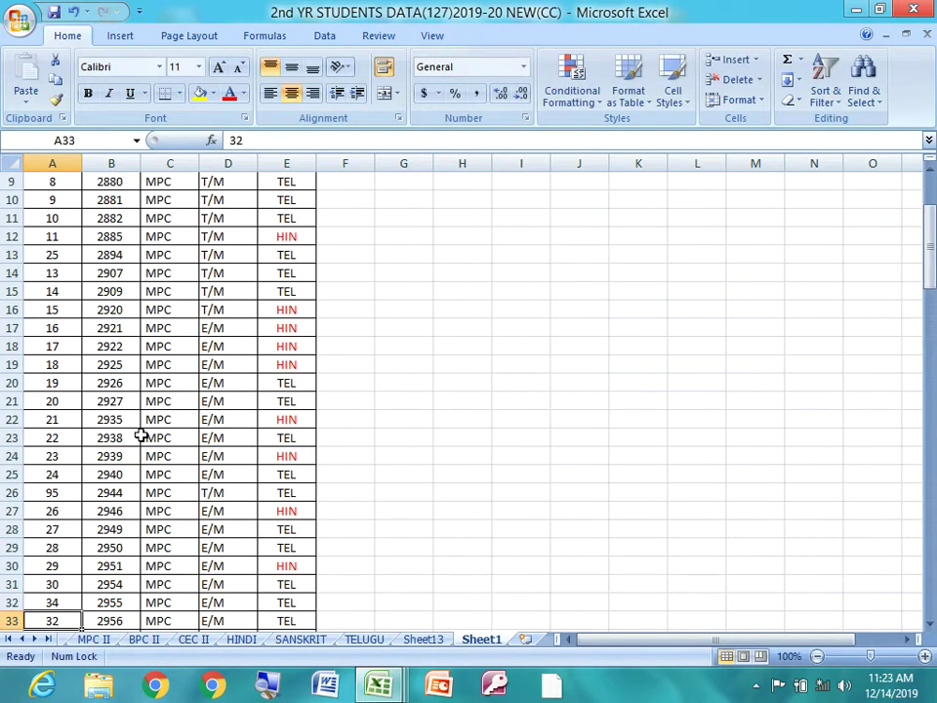
{"action": "key", "text": "Down"}
{"action": "key", "text": "Down"}
{"action": "key", "text": "Down"}
{"action": "type", "text": "95"}
{"action": "key", "text": "Return"}
{"action": "key", "text": "Down"}
{"action": "key", "text": "Down"}
Enter serial numbers 95 in A49 and 878 in A62
{"action": "key", "text": "Down"}
{"action": "key", "text": "Down"}
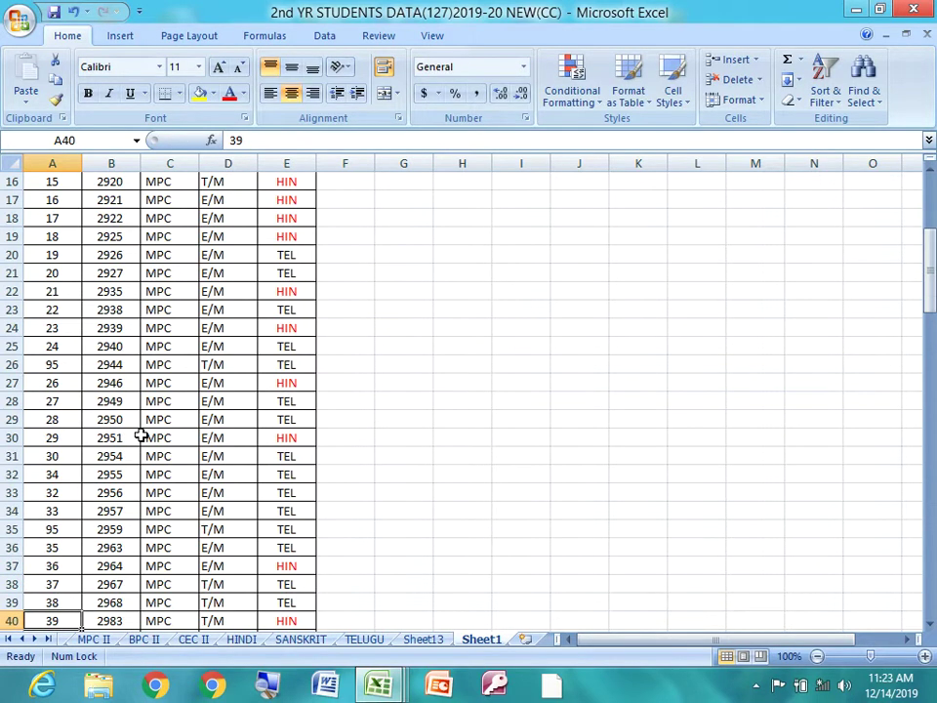
{"action": "type", "text": "45"}
{"action": "key", "text": "Return"}
{"action": "key", "text": "Down"}
{"action": "key", "text": "Down"}
{"action": "key", "text": "Down"}
{"action": "key", "text": "Down"}
{"action": "key", "text": "Down"}
{"action": "key", "text": "Down"}
{"action": "key", "text": "Down"}
{"action": "key", "text": "Down"}
{"action": "type", "text": "45"}
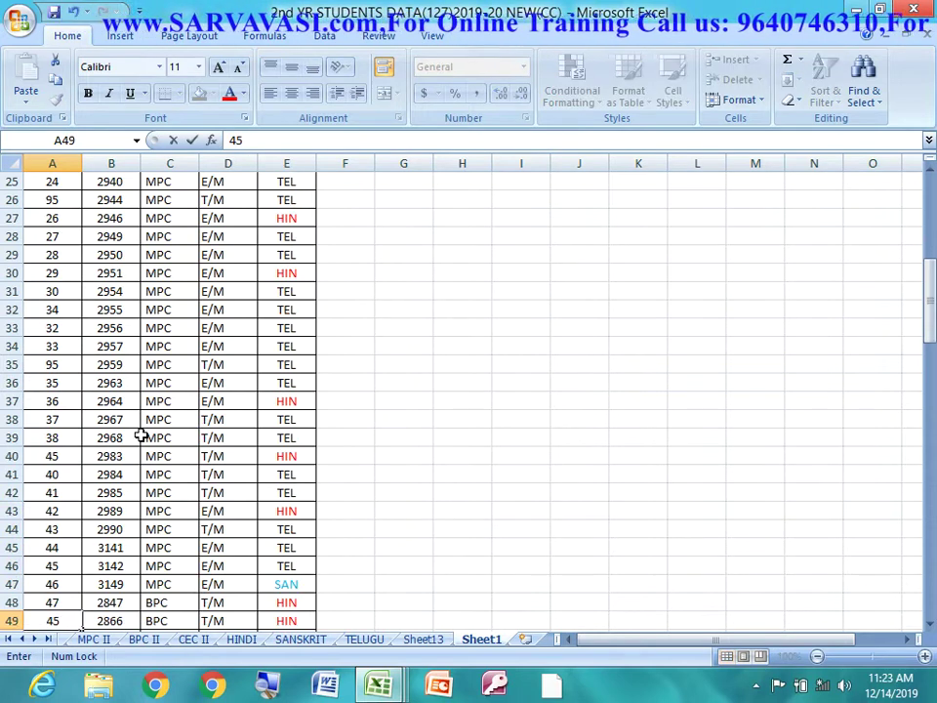
{"action": "key", "text": "BackSpace"}
{"action": "key", "text": "BackSpace"}
{"action": "type", "text": "95"}
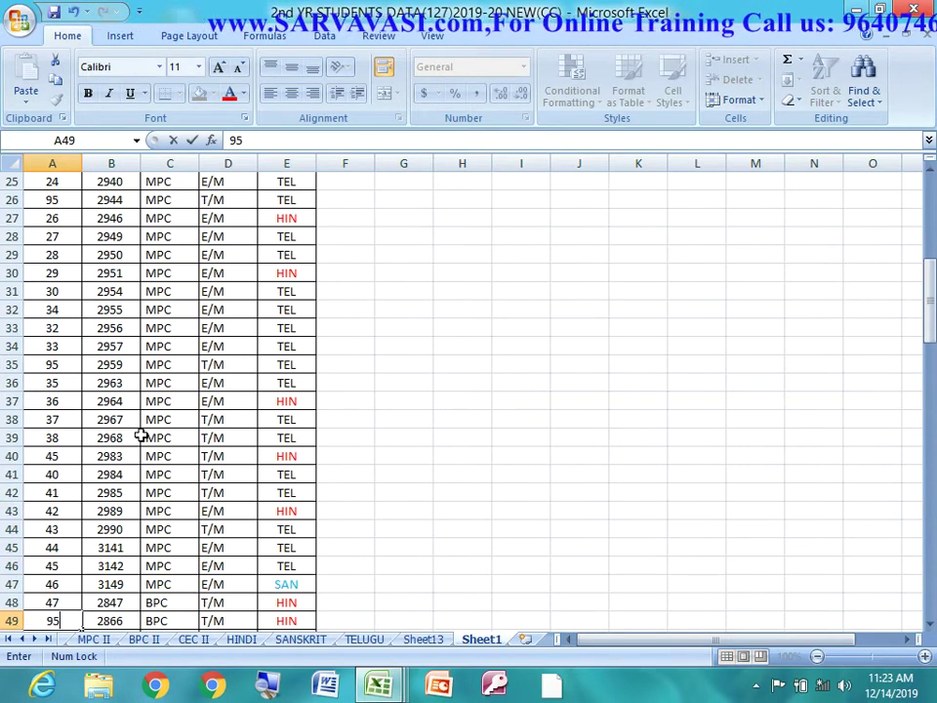
{"action": "key", "text": "Return"}
{"action": "key", "text": "Down"}
{"action": "key", "text": "Down"}
{"action": "key", "text": "Down"}
{"action": "key", "text": "Down"}
{"action": "key", "text": "Down"}
{"action": "key", "text": "Down"}
{"action": "key", "text": "Down"}
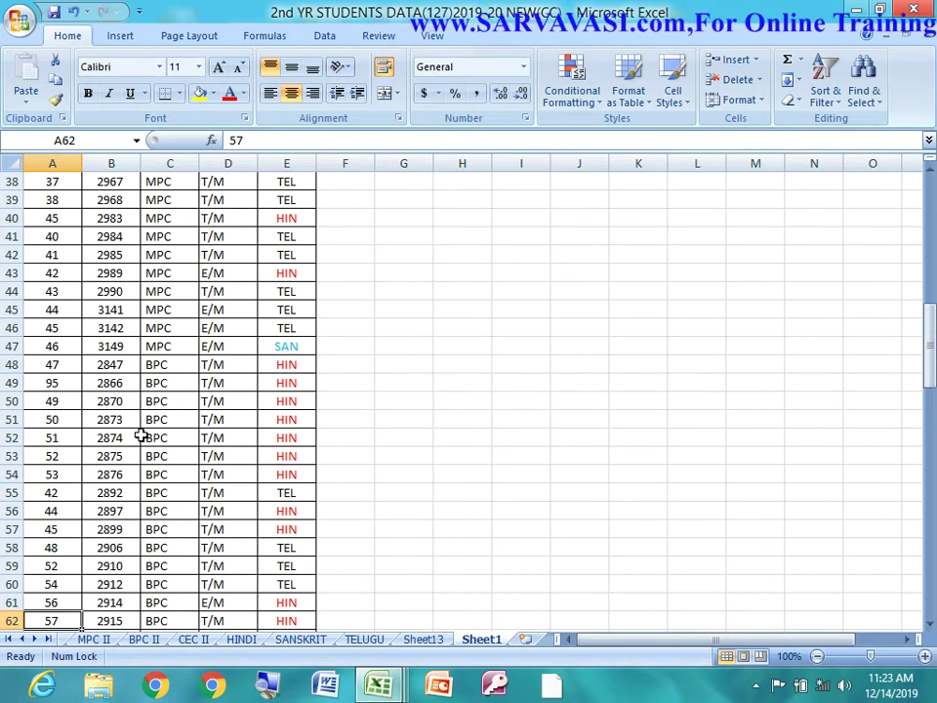
{"action": "type", "text": "878"}
{"action": "key", "text": "Return"}
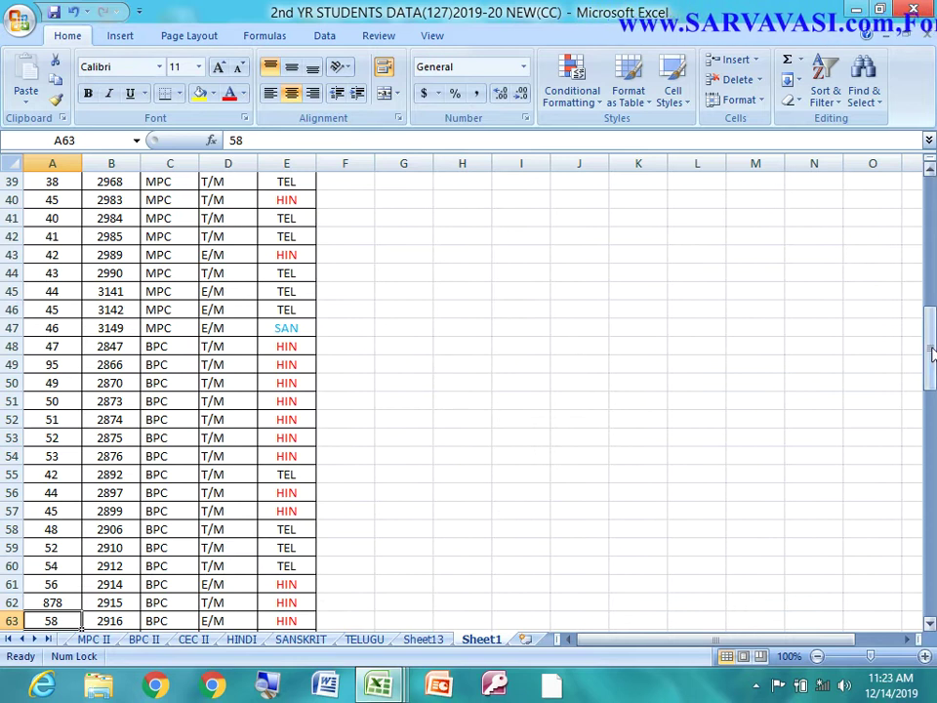
Select the student table and sort it A to Z by SL.No
{"action": "left_click_drag", "start_coordinate": [929, 347], "coordinate": [929, 195]}
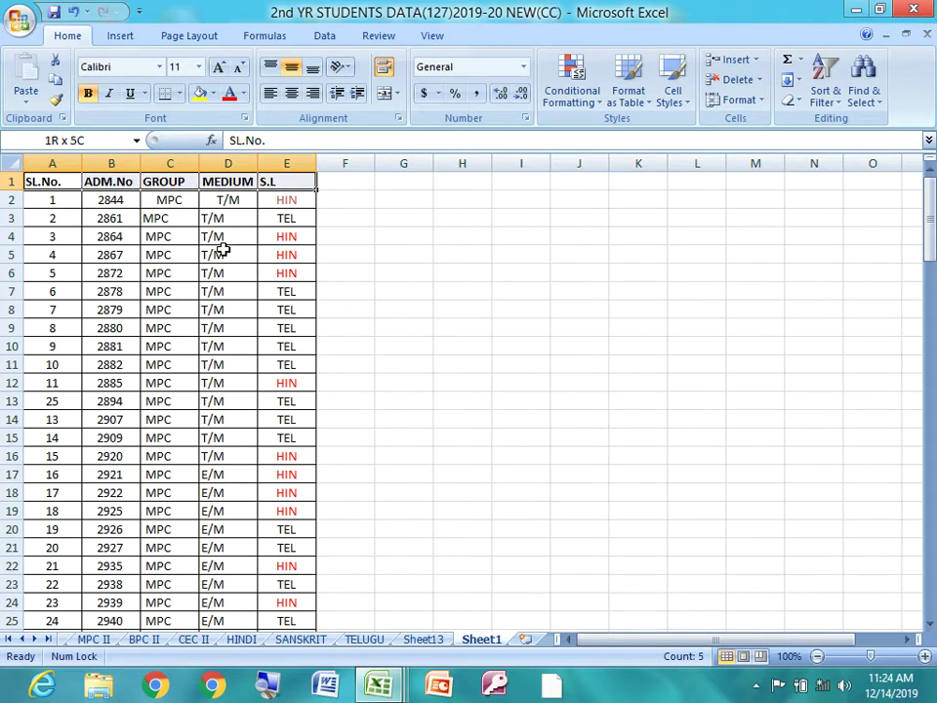
{"action": "key", "text": "ctrl+shift+Down"}
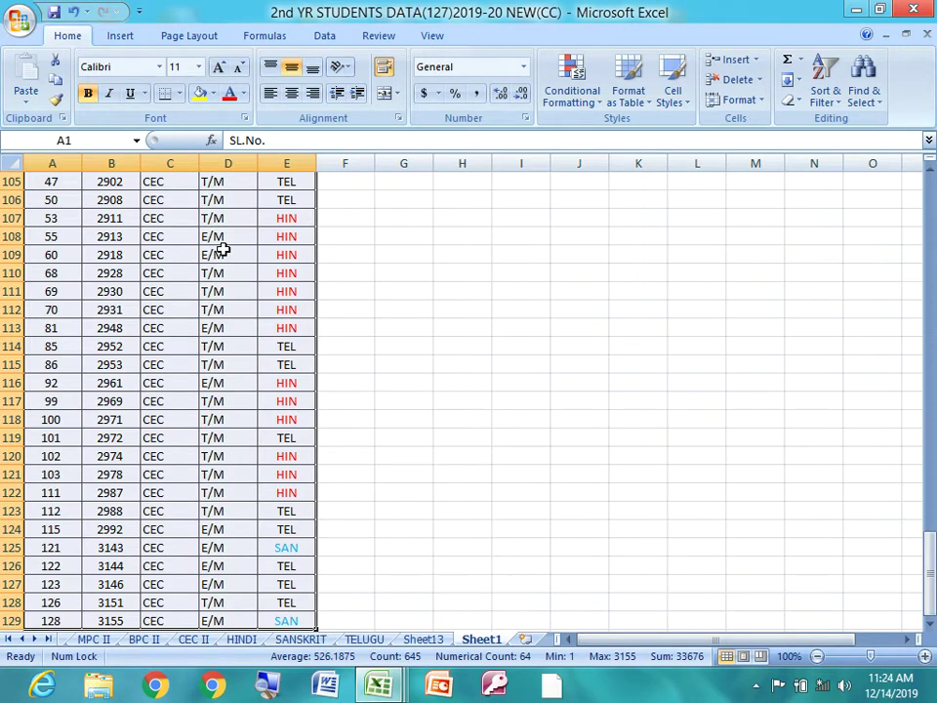
{"action": "left_click", "coordinate": [835, 100]}
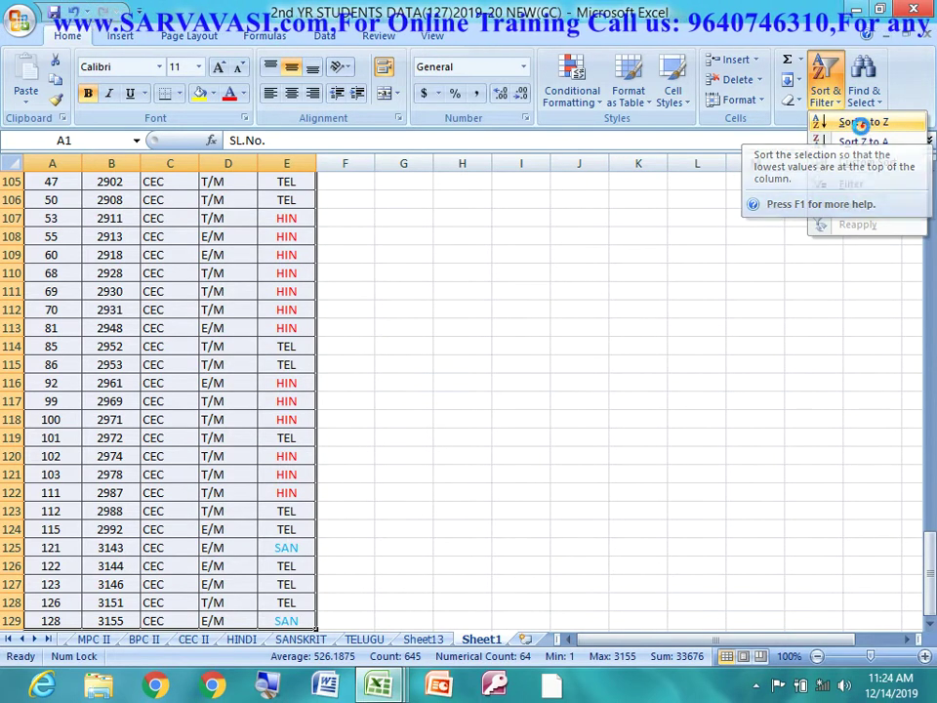
{"action": "left_click", "coordinate": [864, 124]}
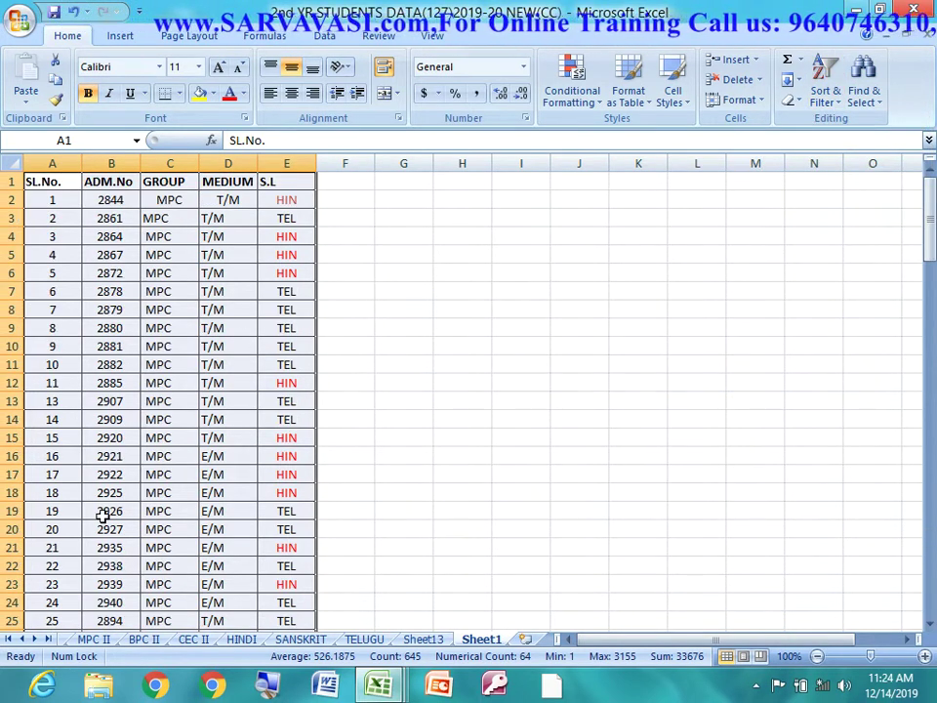
Review the sorted SL.No. column, then bring up the Custom Sort settings
{"action": "scroll", "coordinate": [101, 512], "scroll_direction": "down", "scroll_amount": 3}
{"action": "scroll", "coordinate": [101, 512], "scroll_direction": "down", "scroll_amount": 4}
{"action": "scroll", "coordinate": [102, 513], "scroll_direction": "down", "scroll_amount": 1}
{"action": "scroll", "coordinate": [100, 513], "scroll_direction": "up", "scroll_amount": 7}
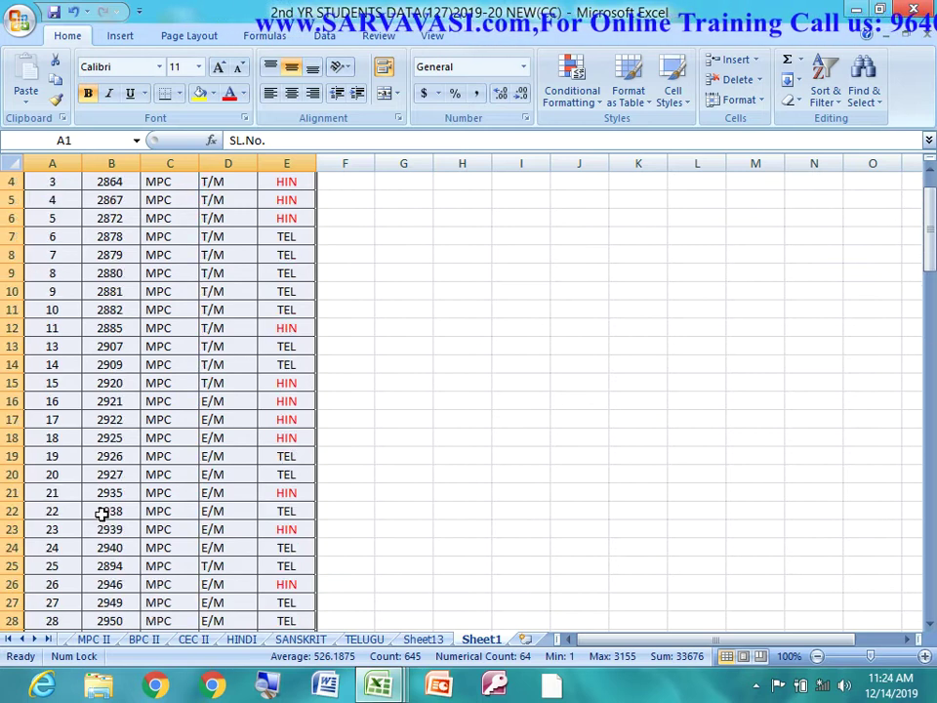
{"action": "scroll", "coordinate": [88, 320], "scroll_direction": "up", "scroll_amount": 1}
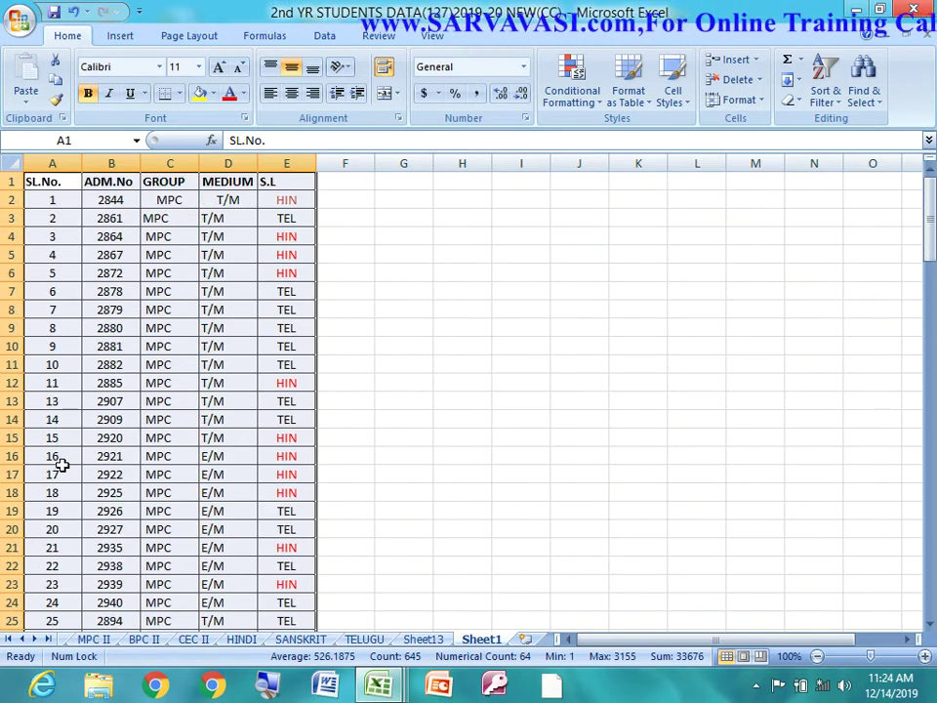
{"action": "scroll", "coordinate": [66, 478], "scroll_direction": "down", "scroll_amount": 1}
{"action": "scroll", "coordinate": [72, 488], "scroll_direction": "down", "scroll_amount": 3}
{"action": "scroll", "coordinate": [72, 489], "scroll_direction": "down", "scroll_amount": 3}
{"action": "scroll", "coordinate": [72, 489], "scroll_direction": "down", "scroll_amount": 5}
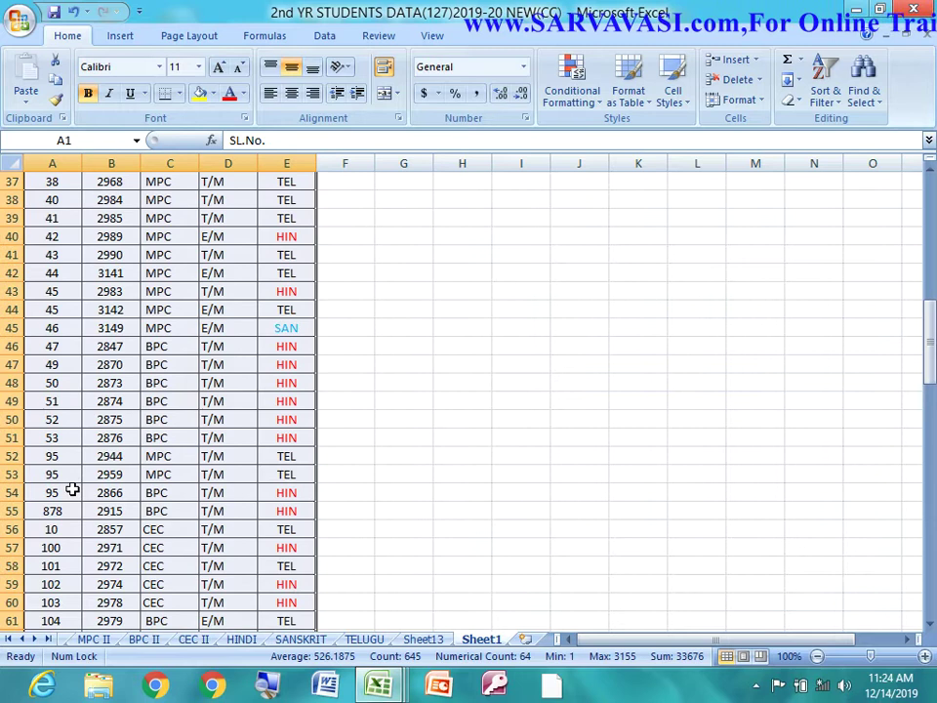
{"action": "scroll", "coordinate": [72, 489], "scroll_direction": "down", "scroll_amount": 5}
{"action": "scroll", "coordinate": [72, 489], "scroll_direction": "up", "scroll_amount": 2}
{"action": "scroll", "coordinate": [72, 489], "scroll_direction": "up", "scroll_amount": 2}
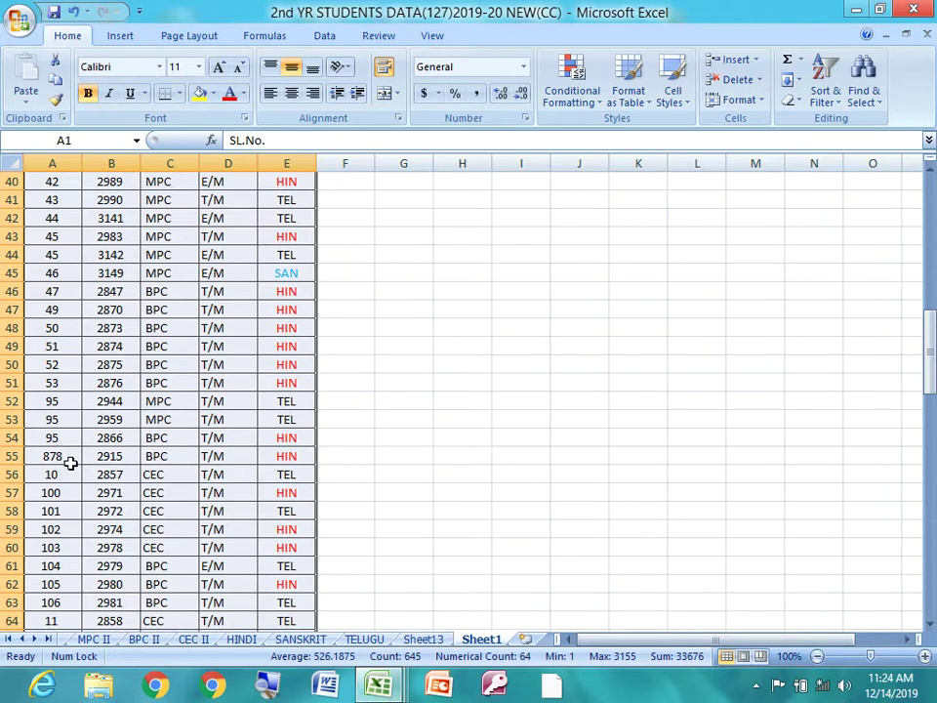
{"action": "left_click", "coordinate": [836, 113]}
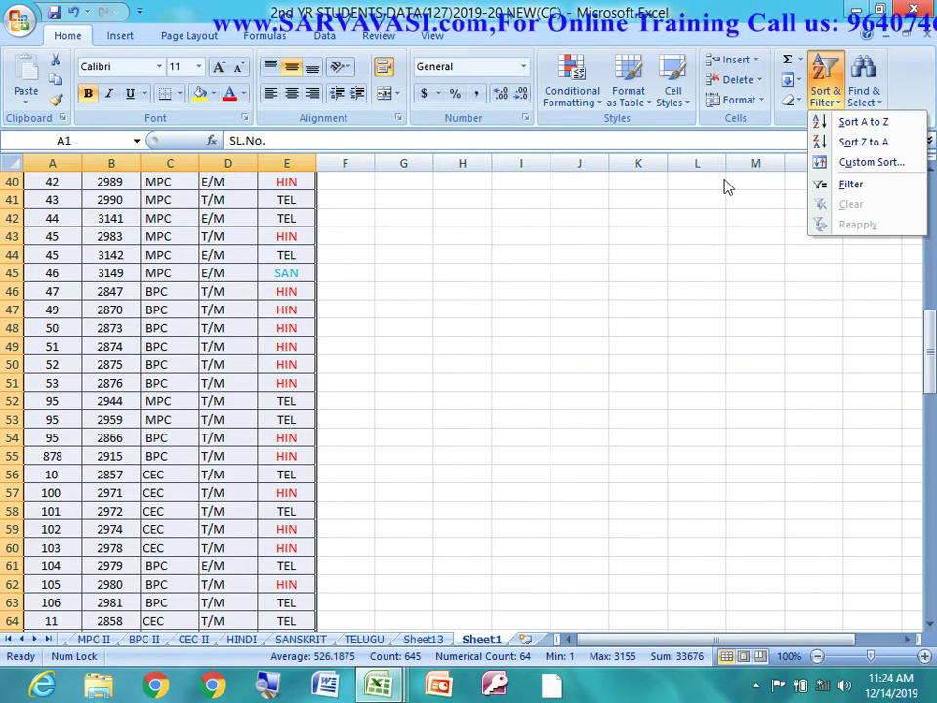
{"action": "left_click", "coordinate": [878, 162]}
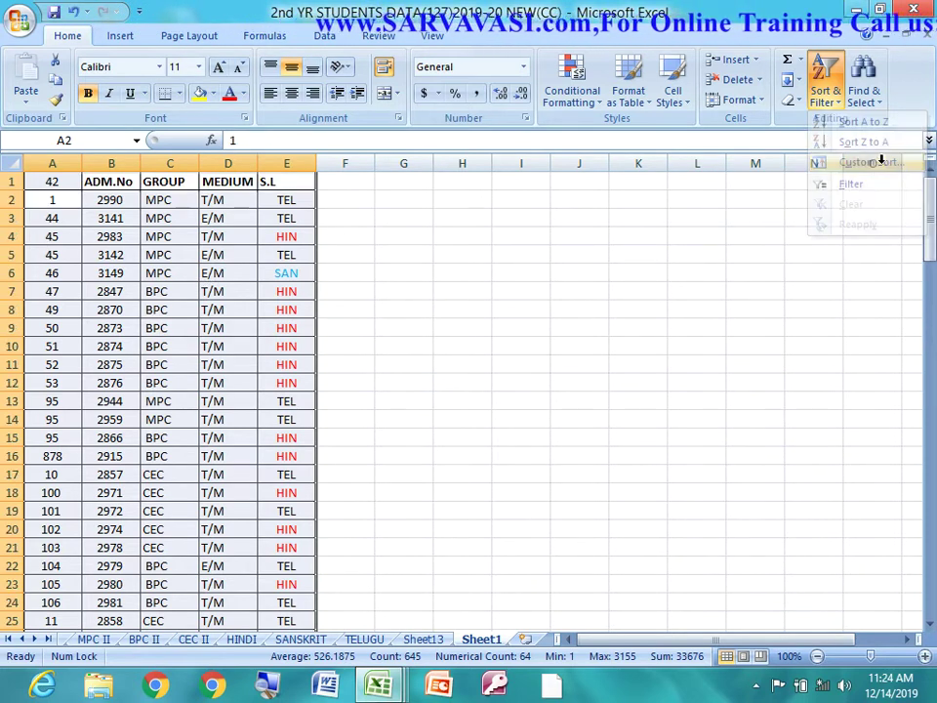
{"action": "mouse_move", "coordinate": [494, 234]}
{"action": "left_mouse_down"}
{"action": "mouse_move", "coordinate": [498, 262]}
{"action": "mouse_move", "coordinate": [475, 195]}
{"action": "left_mouse_up"}
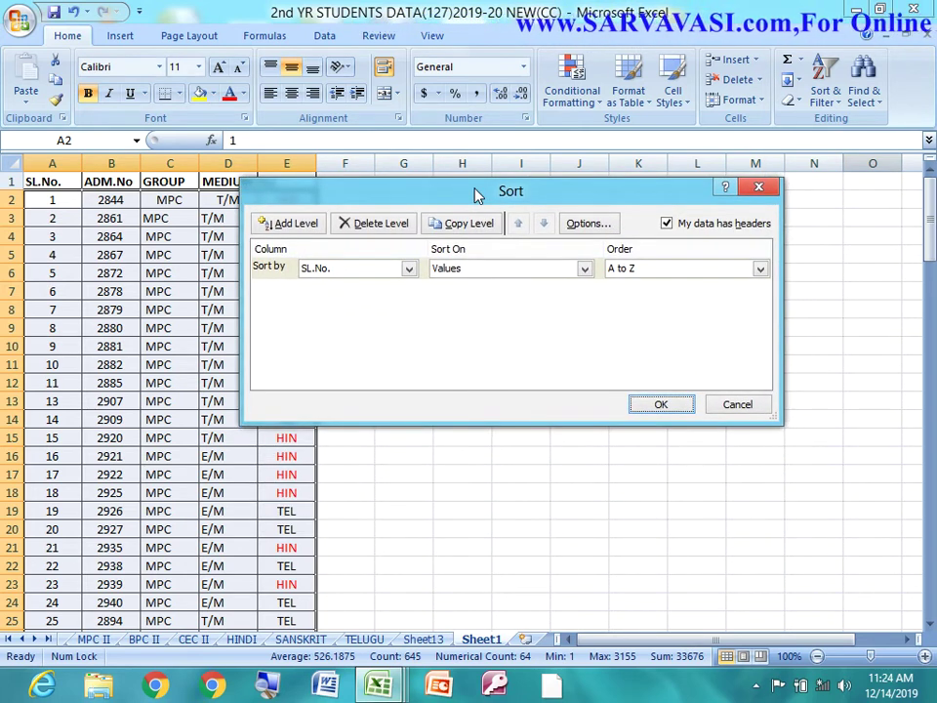
{"action": "left_click", "coordinate": [349, 272]}
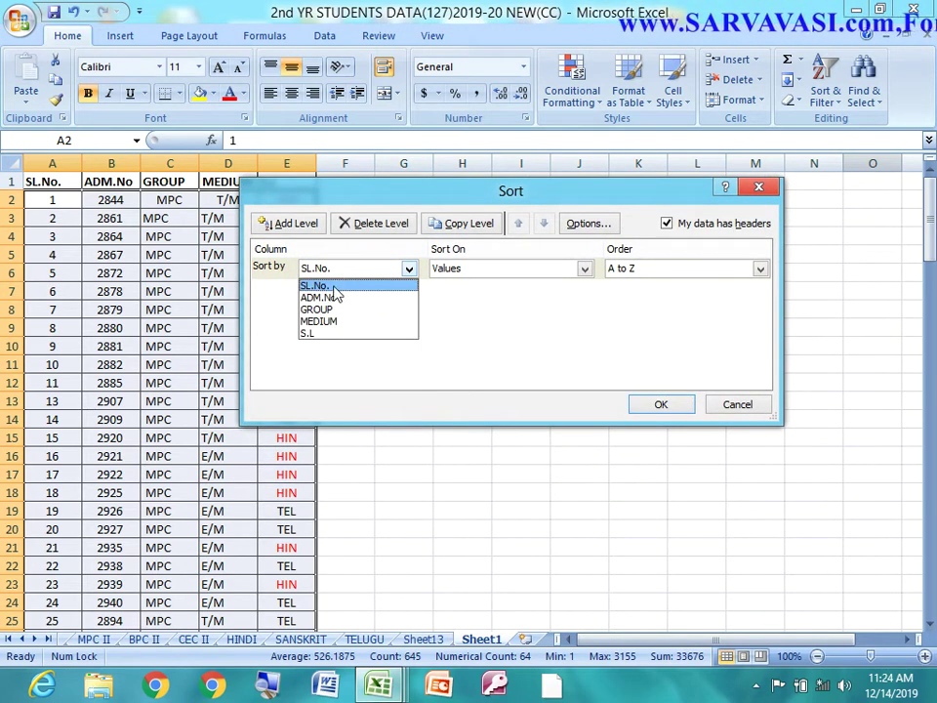
{"action": "left_click", "coordinate": [332, 290]}
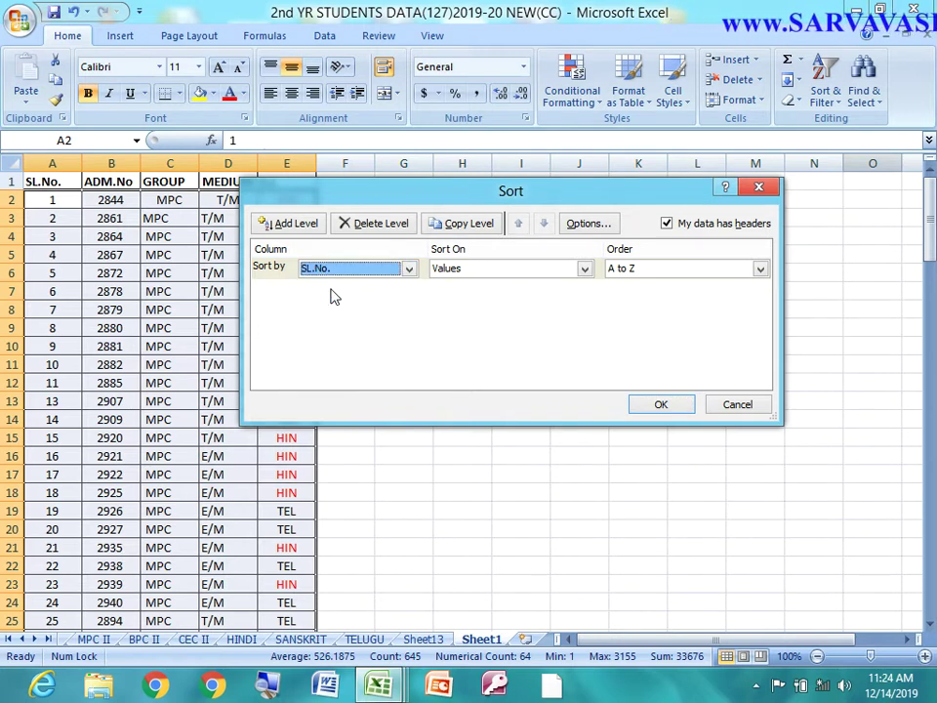
{"action": "left_click", "coordinate": [509, 271]}
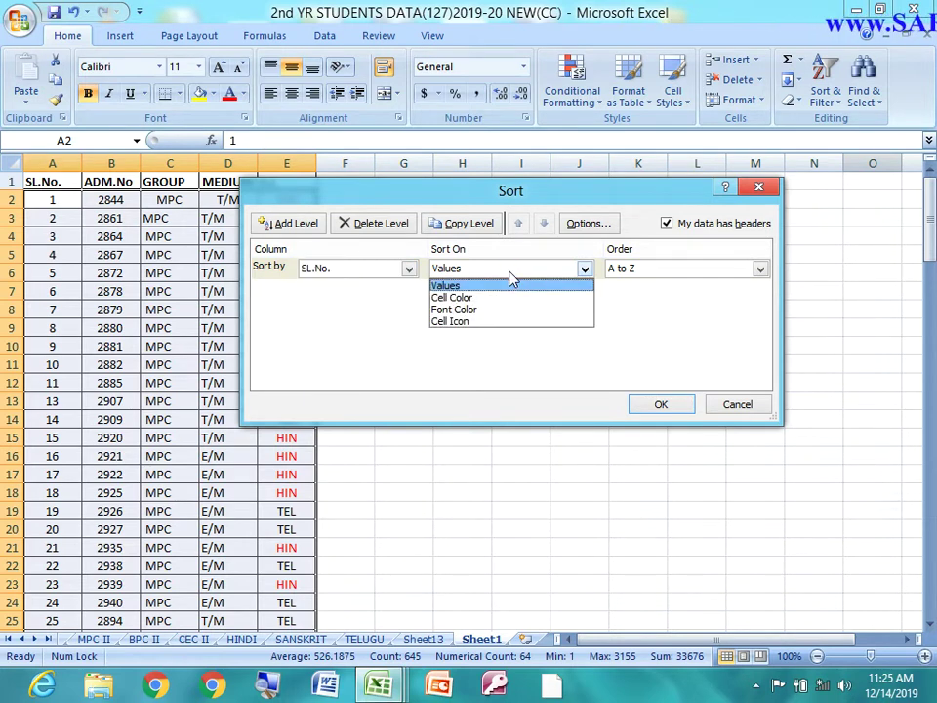
{"action": "left_click", "coordinate": [508, 284]}
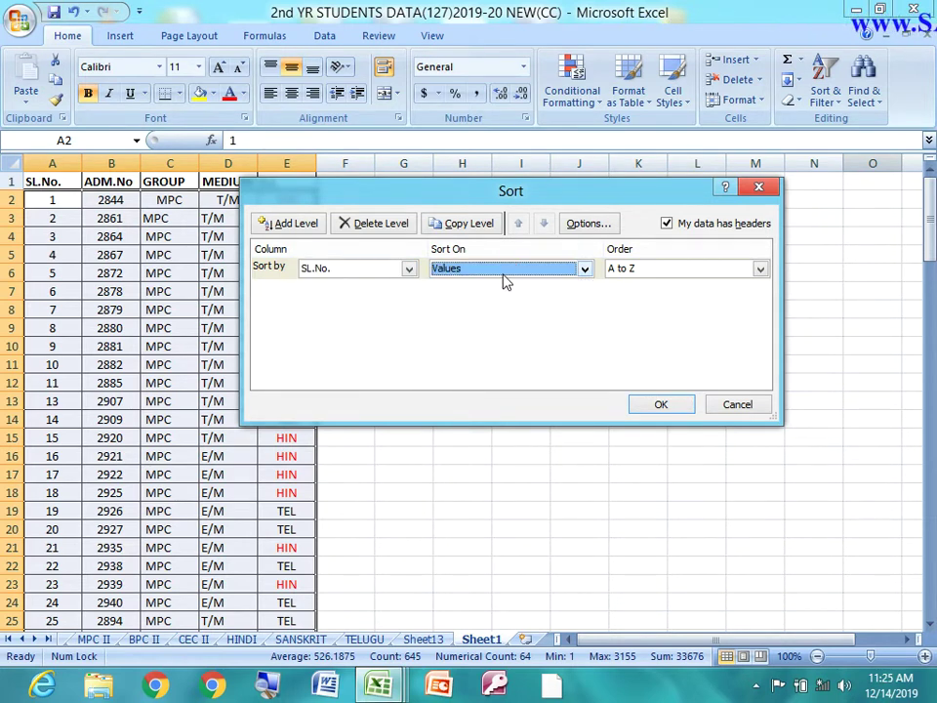
{"action": "left_click", "coordinate": [664, 273]}
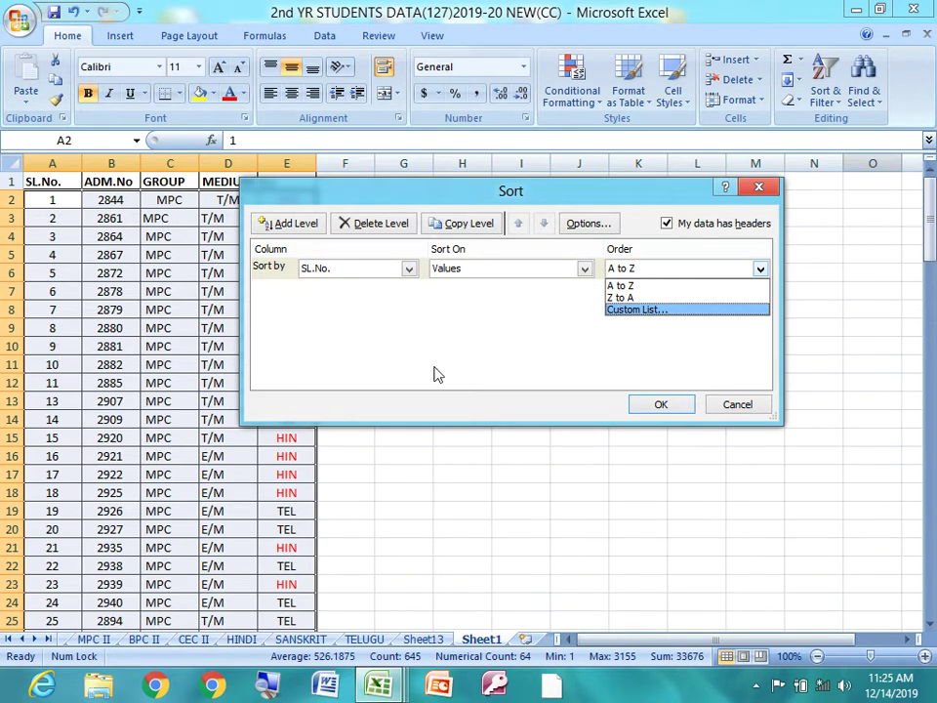
{"action": "left_click", "coordinate": [724, 408]}
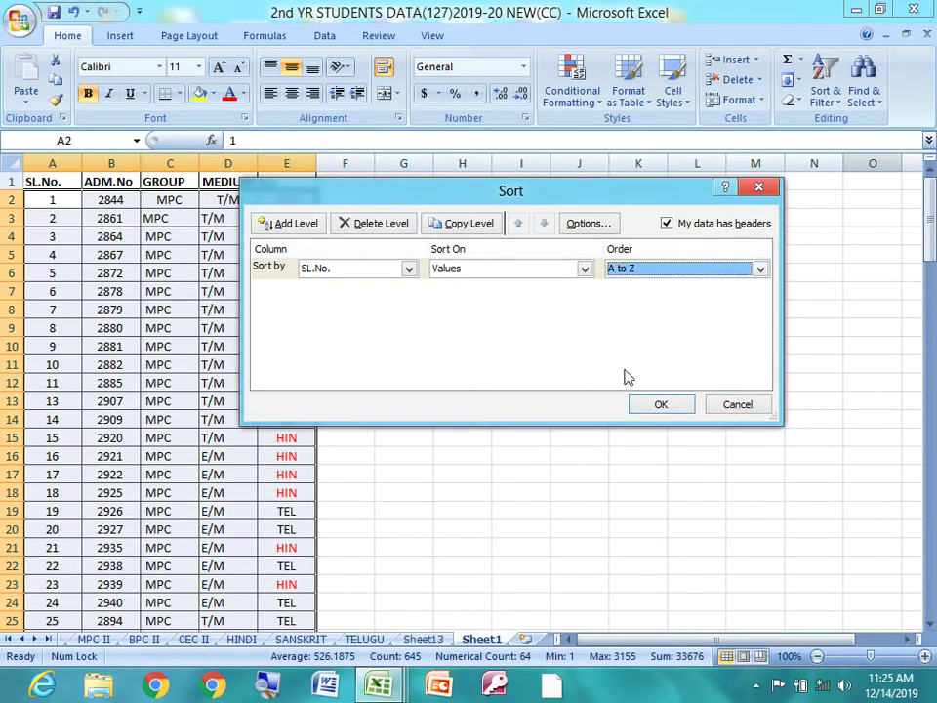
{"action": "left_click", "coordinate": [737, 402]}
{"action": "left_click", "coordinate": [60, 198]}
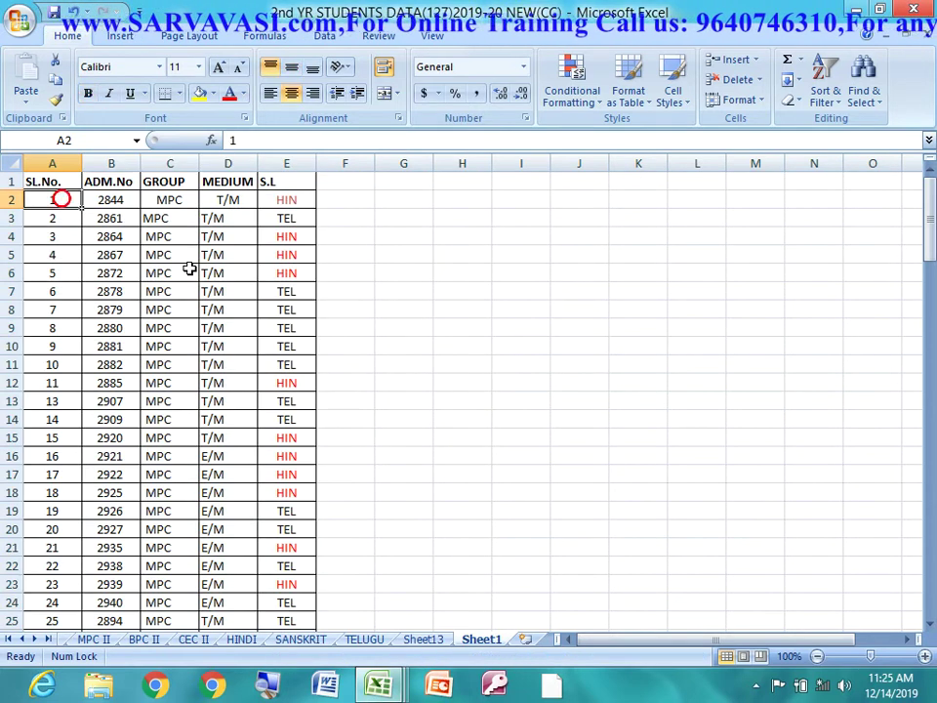
{"action": "left_click_drag", "start_coordinate": [60, 198], "coordinate": [137, 634]}
{"action": "left_click_drag", "start_coordinate": [189, 269], "coordinate": [190, 270]}
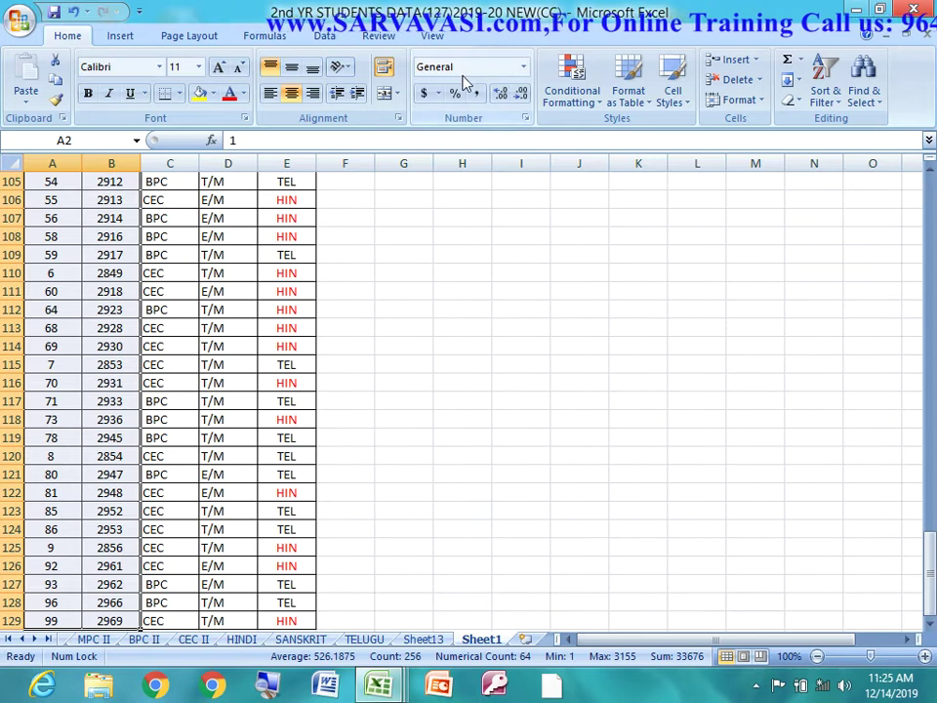
Format the selected serial and admission numbers as Number with the decimals removed
{"action": "left_click", "coordinate": [523, 67]}
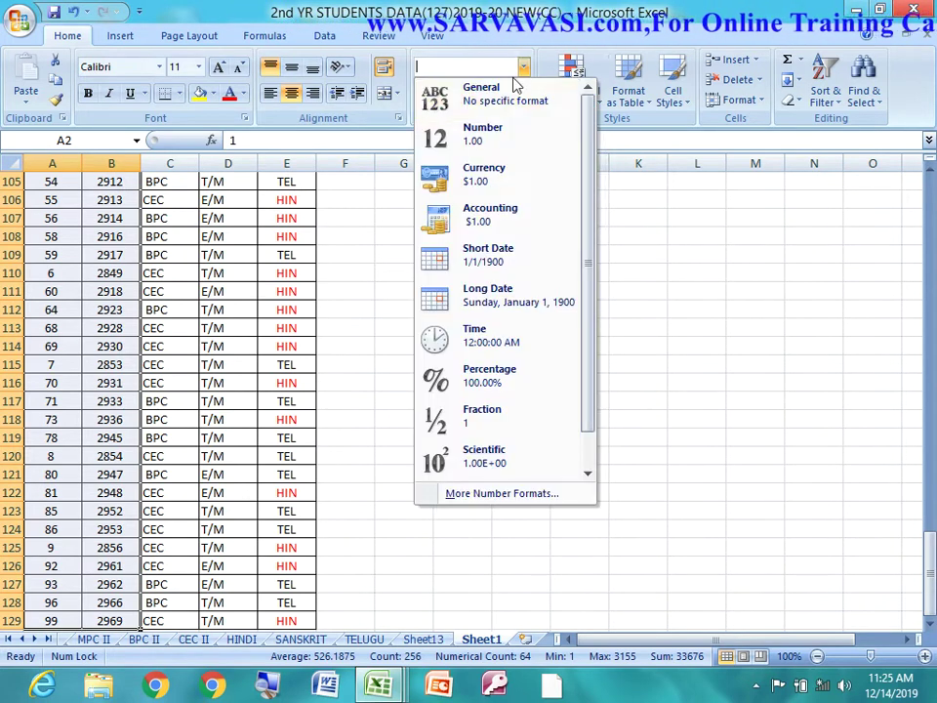
{"action": "left_click", "coordinate": [482, 133]}
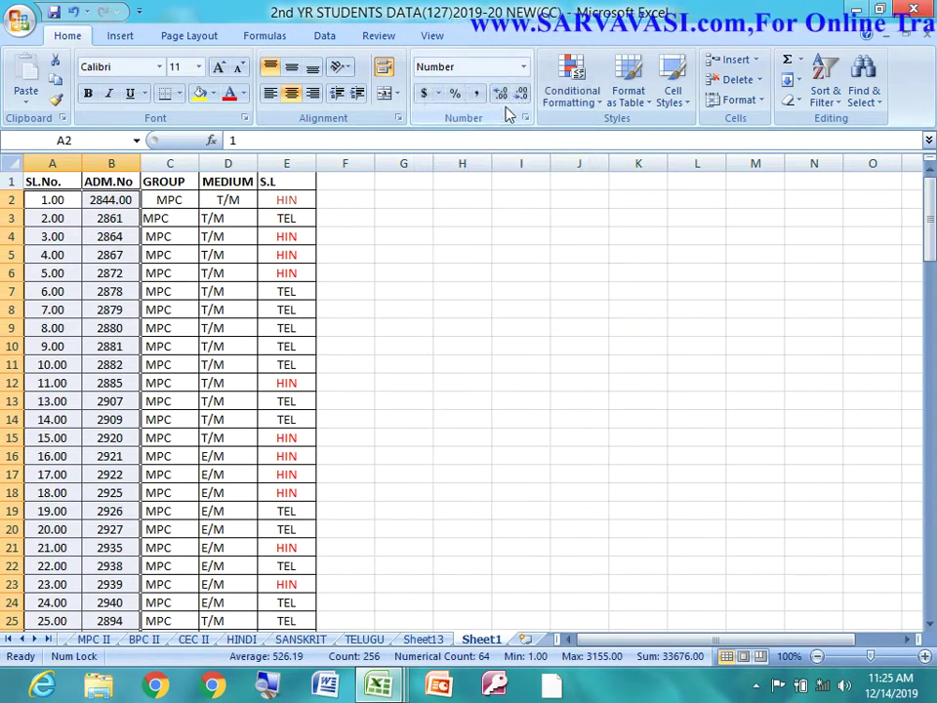
{"action": "left_click", "coordinate": [520, 94]}
{"action": "left_click", "coordinate": [520, 94]}
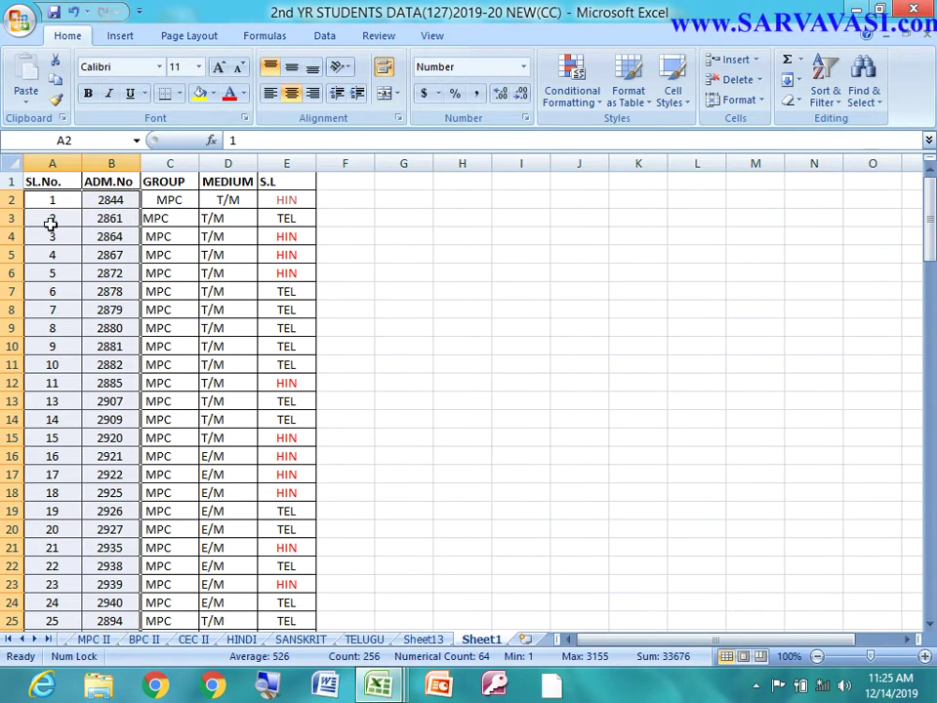
Select the whole student table from the header row down to its last row
{"action": "left_click", "coordinate": [57, 182]}
{"action": "left_click_drag", "start_coordinate": [82, 188], "coordinate": [258, 189]}
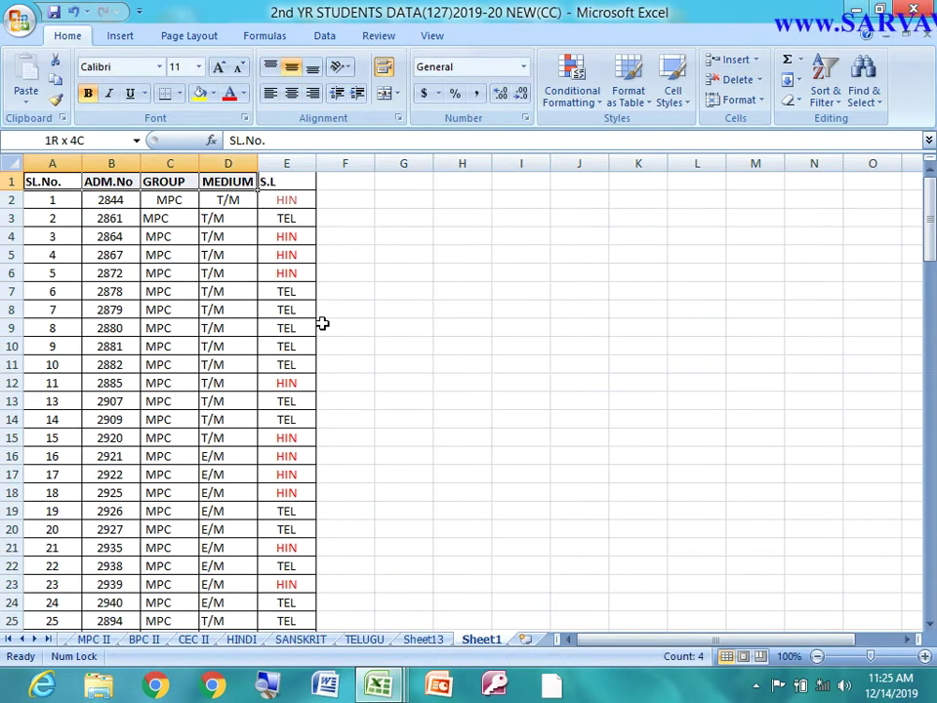
{"action": "key", "text": "ctrl+shift+Down"}
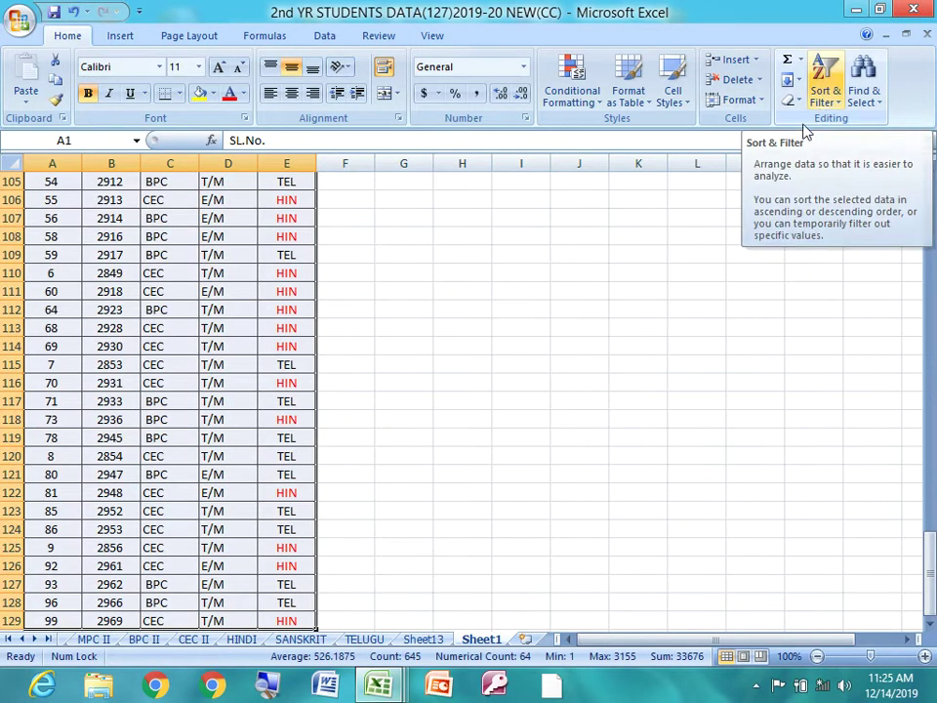
{"action": "scroll", "coordinate": [822, 115], "scroll_direction": "down", "scroll_amount": 5}
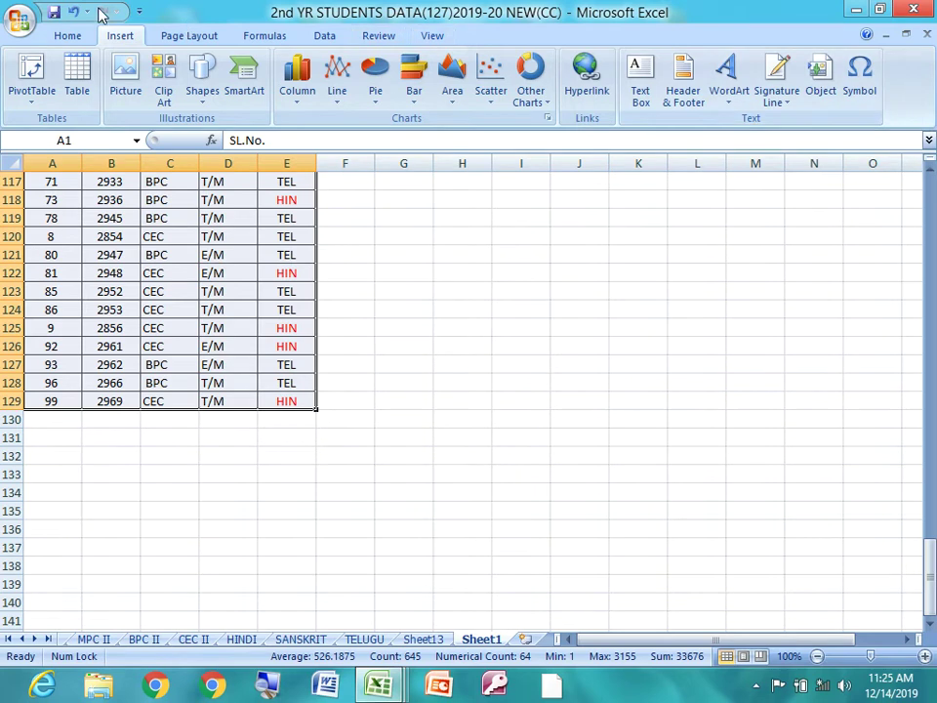
Review the Custom Sort settings, keeping A to Z order, and cancel without sorting
{"action": "left_click", "coordinate": [67, 36]}
{"action": "left_click", "coordinate": [826, 98]}
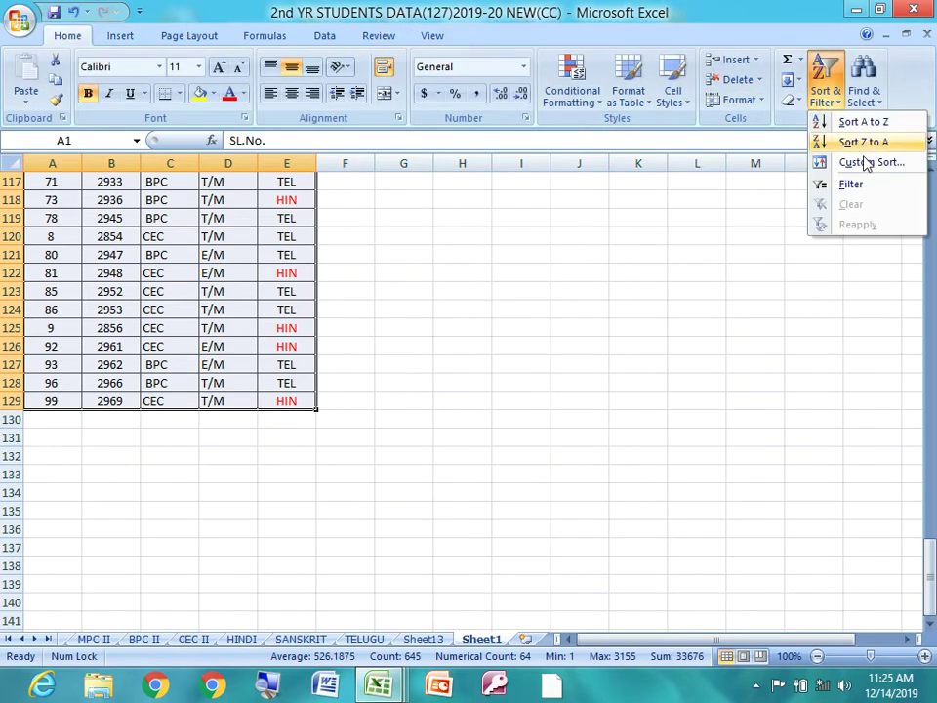
{"action": "left_click", "coordinate": [869, 163]}
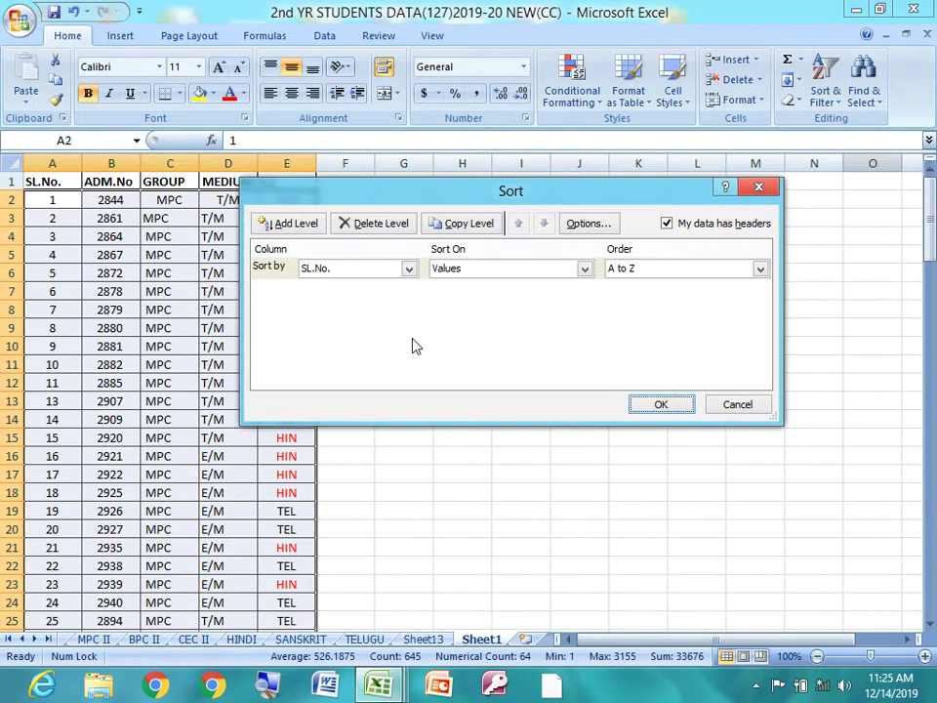
{"action": "left_click", "coordinate": [355, 267]}
{"action": "left_click", "coordinate": [350, 285]}
{"action": "left_click", "coordinate": [537, 271]}
{"action": "left_click", "coordinate": [537, 283]}
{"action": "left_click", "coordinate": [628, 269]}
{"action": "left_click", "coordinate": [634, 273]}
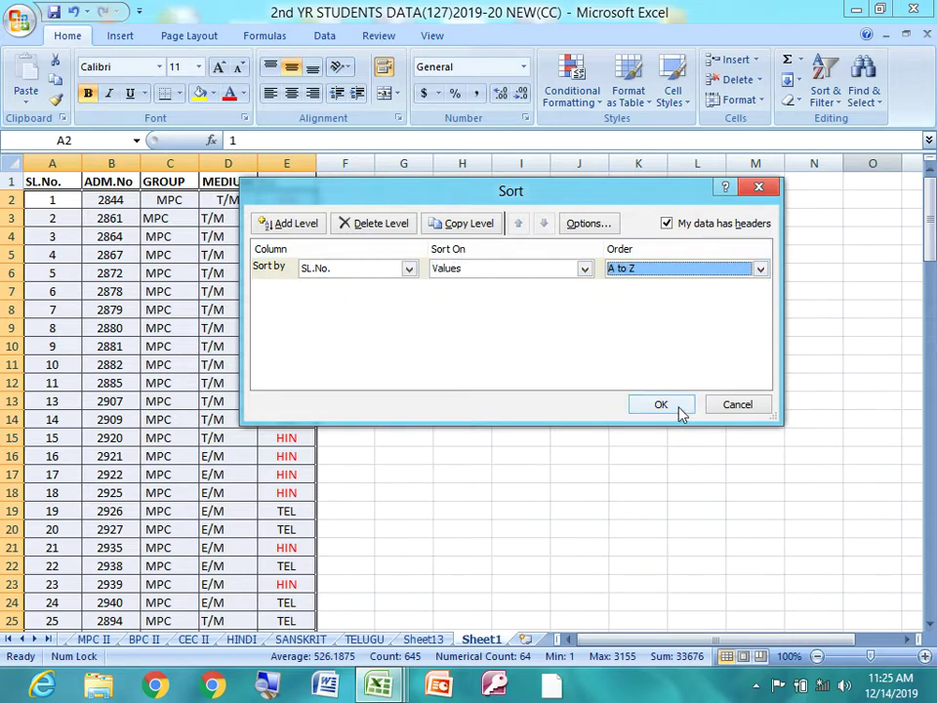
{"action": "left_click", "coordinate": [742, 406]}
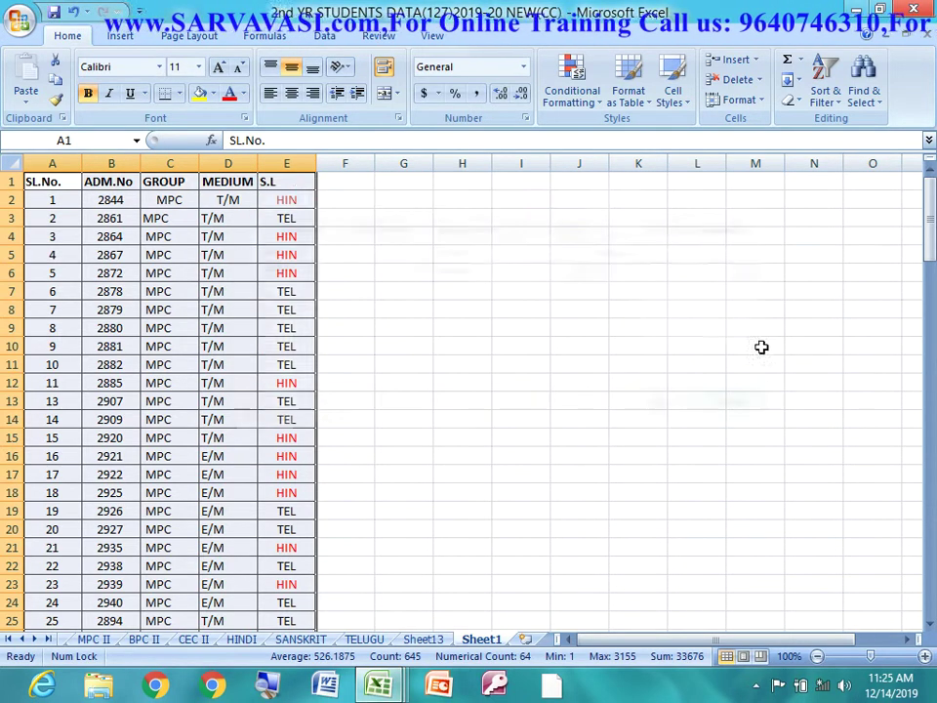
Edit the A1 header from 'SL.No.' to 'sno'
{"action": "double_click", "coordinate": [73, 180]}
{"action": "key", "text": "BackSpace"}
{"action": "key", "text": "Return"}
{"action": "key", "text": "Up"}
{"action": "key", "text": "Right"}
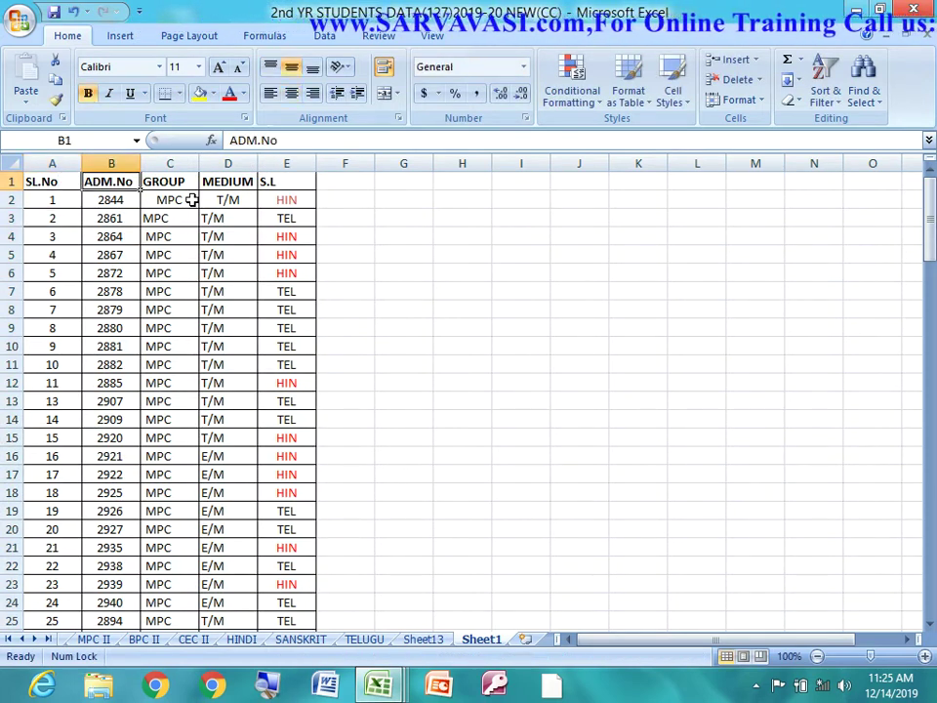
{"action": "key", "text": "Down"}
{"action": "key", "text": "Left"}
{"action": "key", "text": "Up"}
{"action": "key", "text": "Right"}
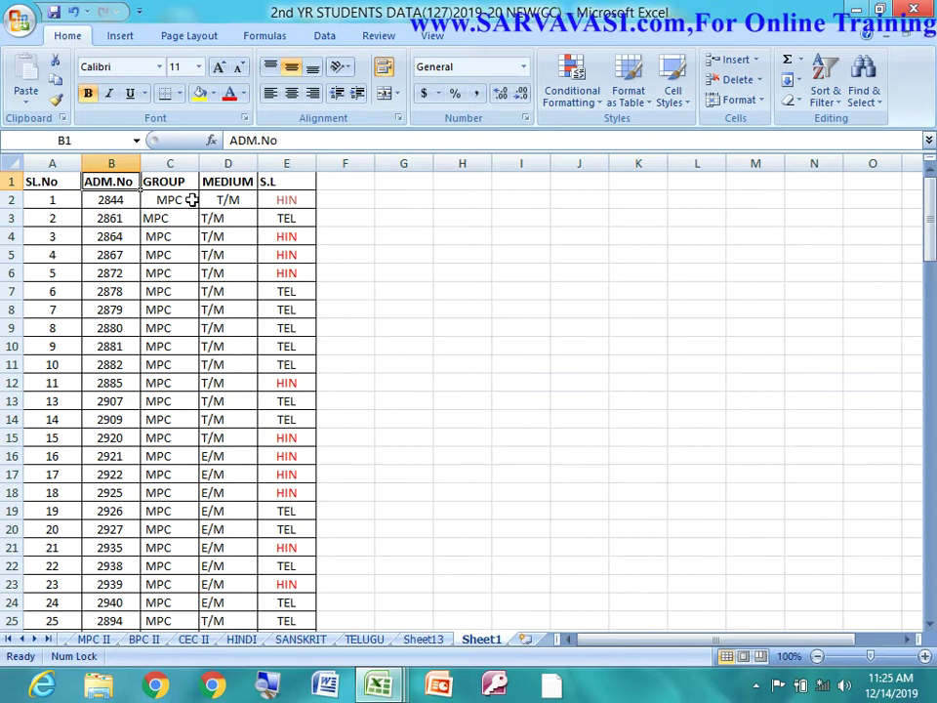
{"action": "left_click", "coordinate": [61, 179]}
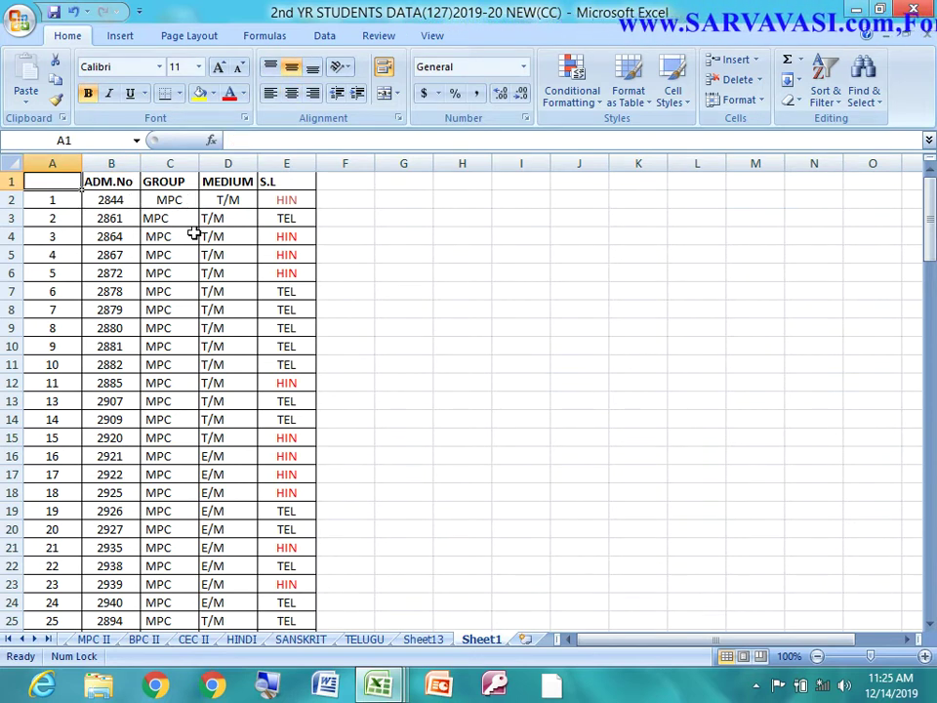
{"action": "type", "text": "sno"}
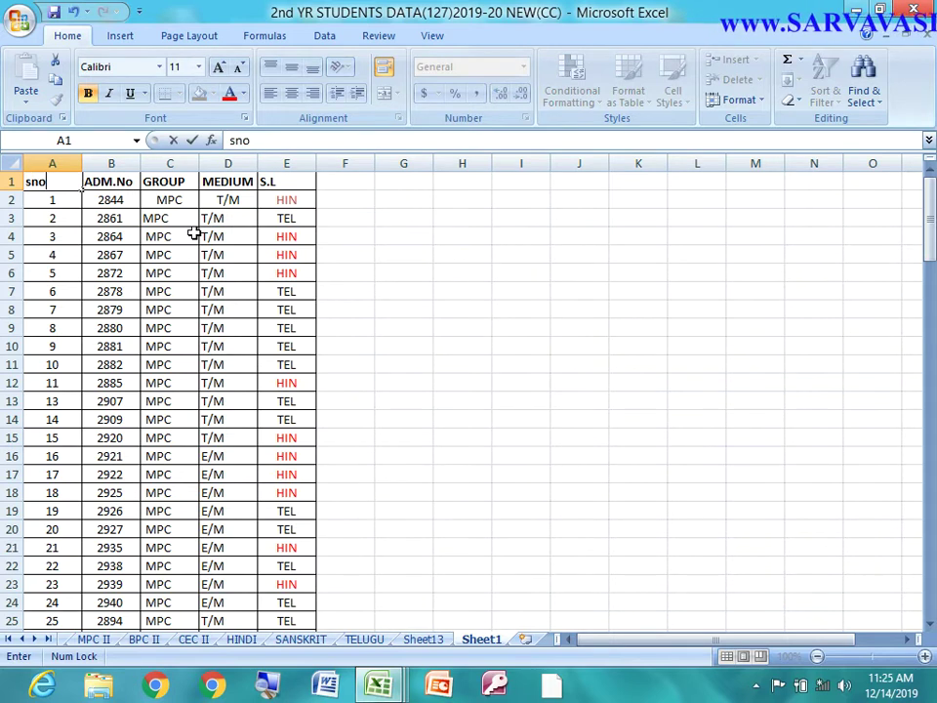
{"action": "key", "text": "ctrl+Return"}
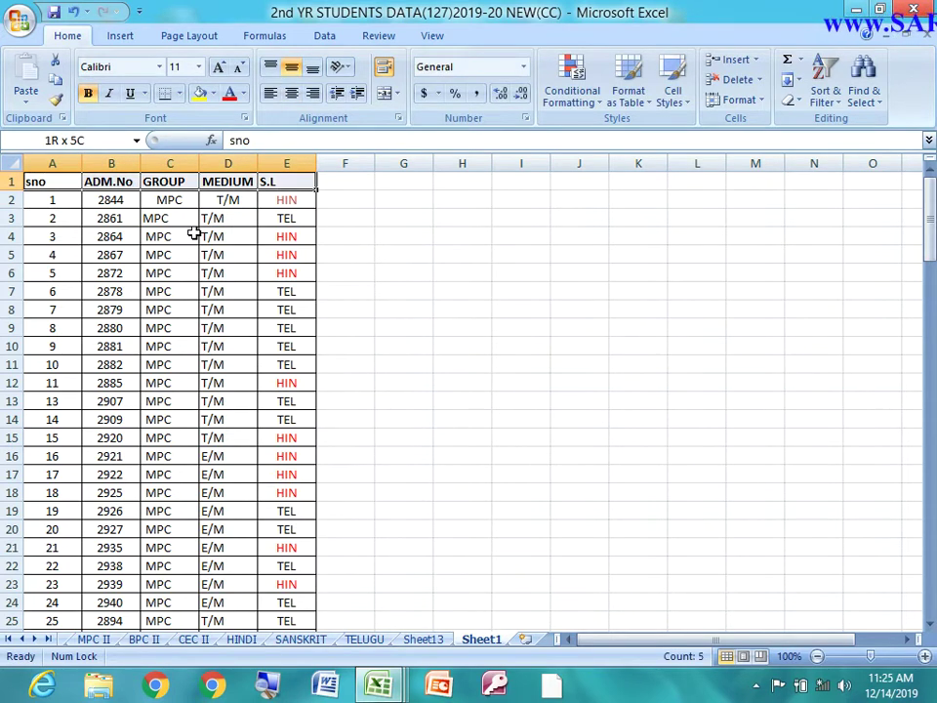
Select the whole table and open Custom Sort, then cancel it
{"action": "key", "text": "ctrl+shift+Down"}
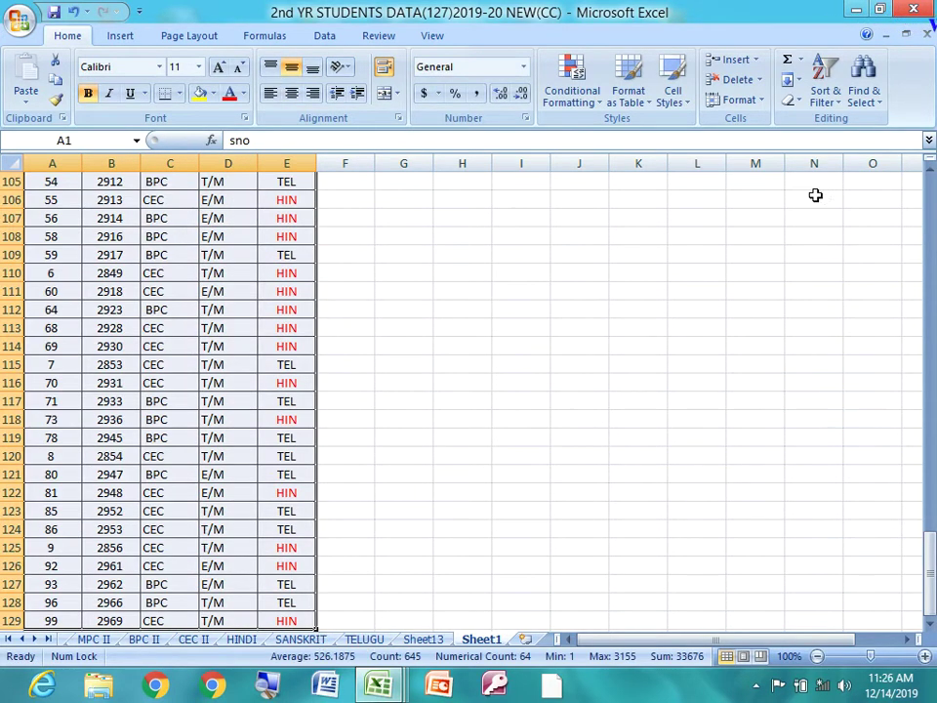
{"action": "left_click", "coordinate": [827, 104]}
{"action": "left_click", "coordinate": [857, 162]}
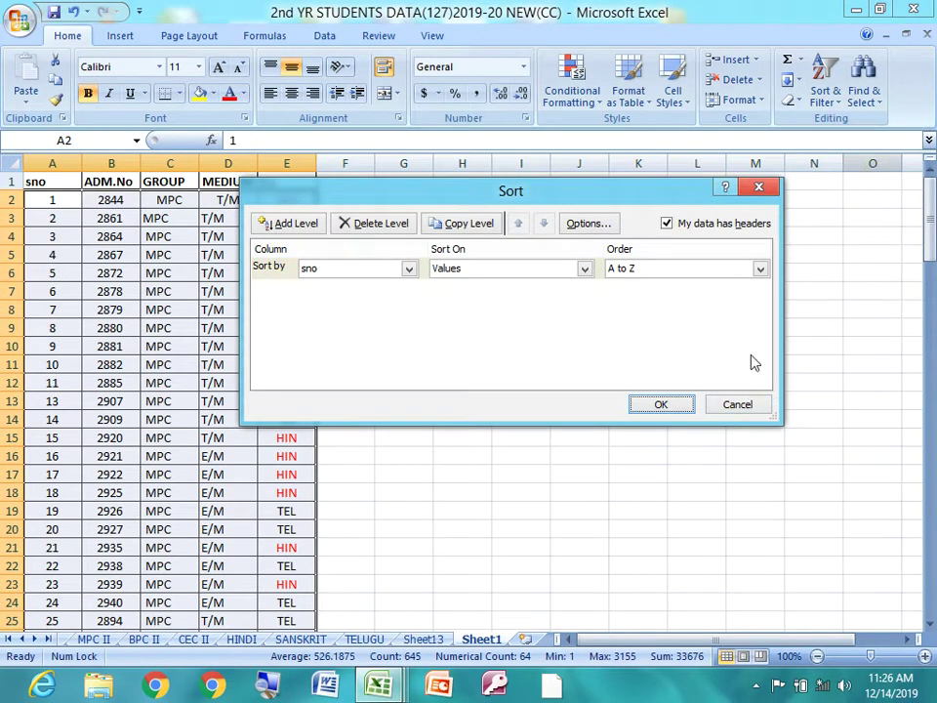
{"action": "left_click", "coordinate": [740, 404]}
{"action": "left_click", "coordinate": [295, 309]}
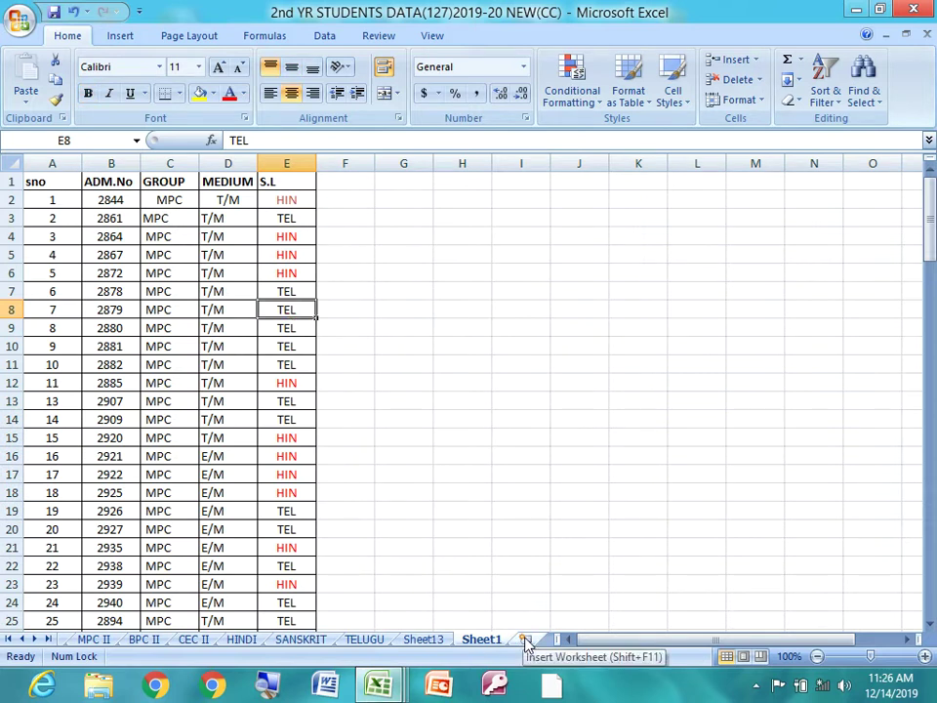
Copy the student table and paste it as values into a new worksheet
{"action": "left_click", "coordinate": [51, 200]}
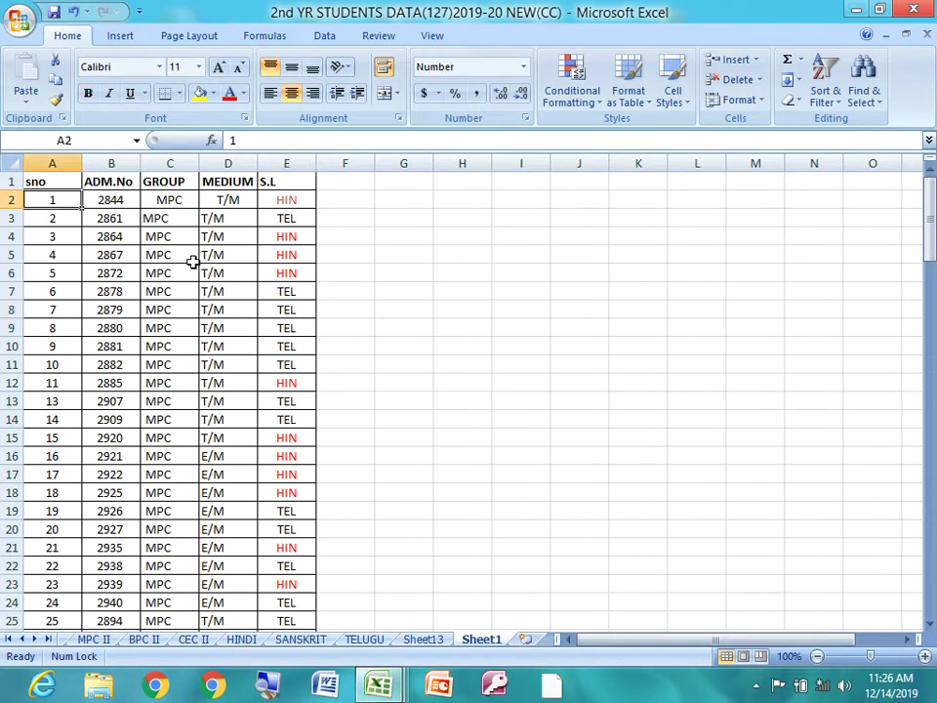
{"action": "key", "text": "shift+Right"}
{"action": "key", "text": "shift+Right"}
{"action": "key", "text": "shift+Right"}
{"action": "key", "text": "shift+Right"}
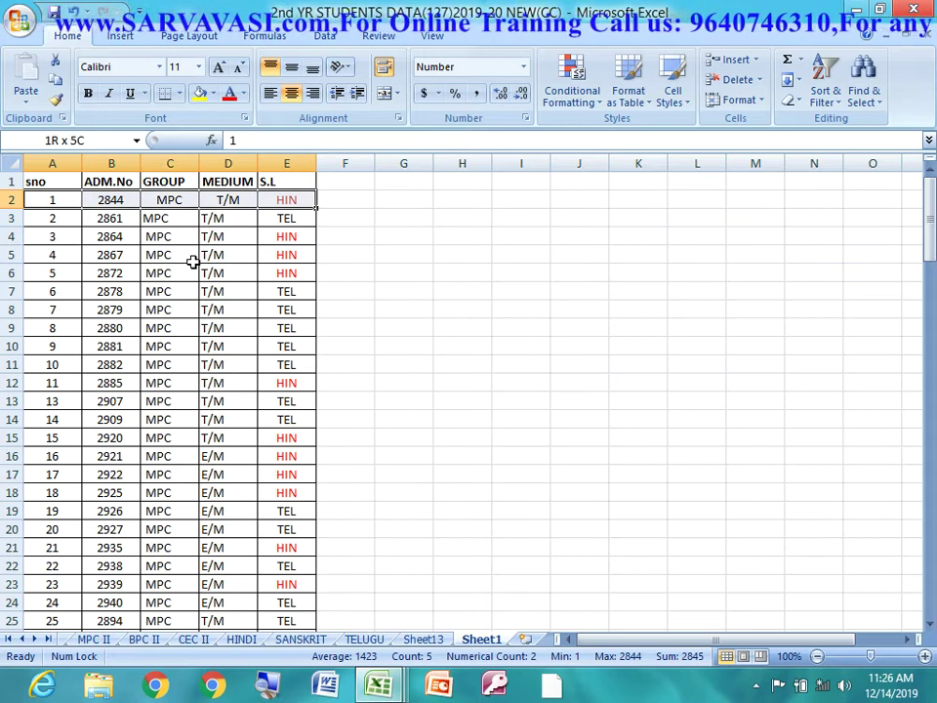
{"action": "key", "text": "Up"}
{"action": "key", "text": "shift+Right"}
{"action": "key", "text": "shift+Right"}
{"action": "key", "text": "shift+Right"}
{"action": "key", "text": "shift+Left"}
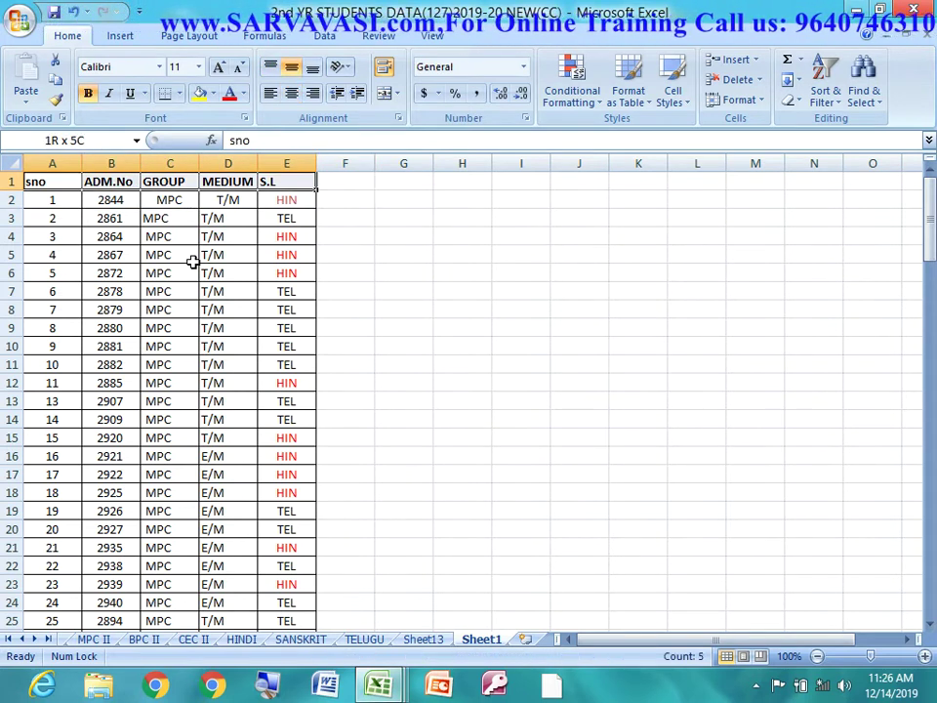
{"action": "key", "text": "ctrl+shift+Down"}
{"action": "scroll", "coordinate": [186, 283], "scroll_direction": "down", "scroll_amount": 3}
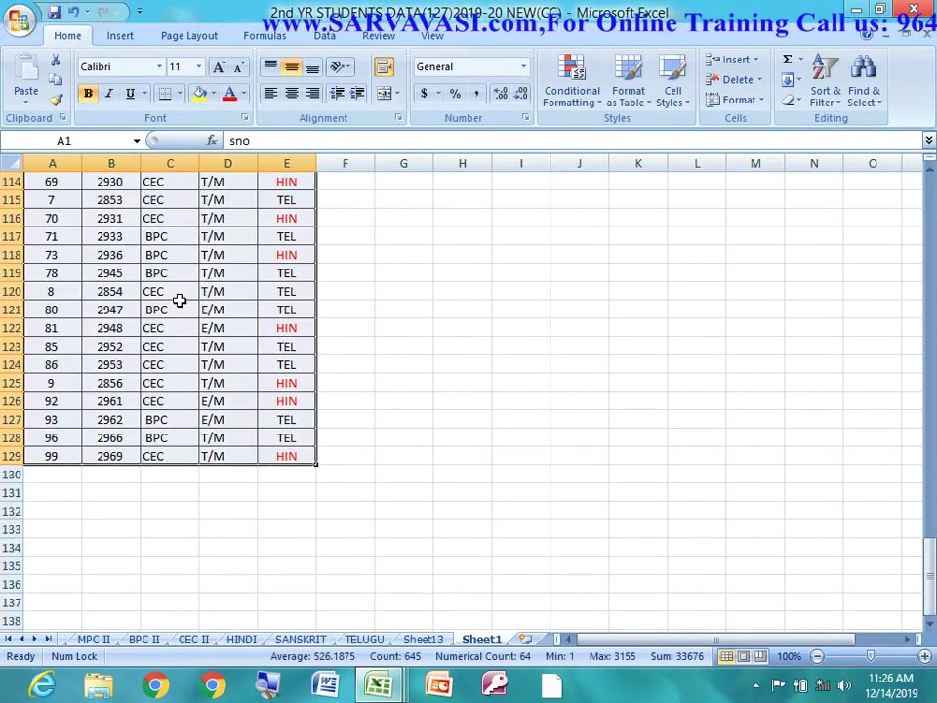
{"action": "left_click", "coordinate": [56, 60]}
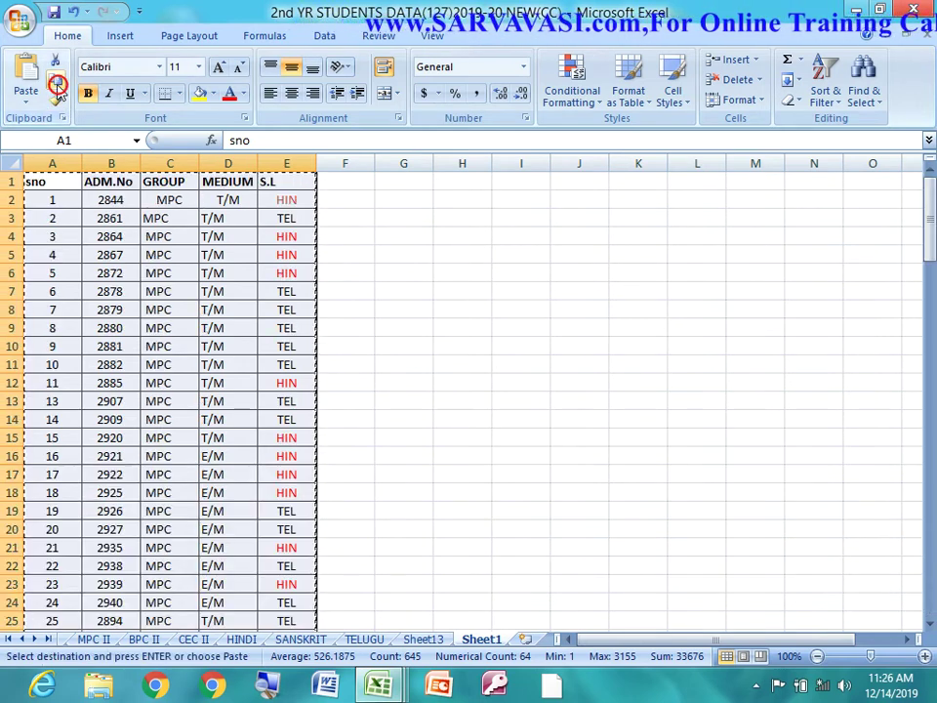
{"action": "left_click", "coordinate": [525, 638]}
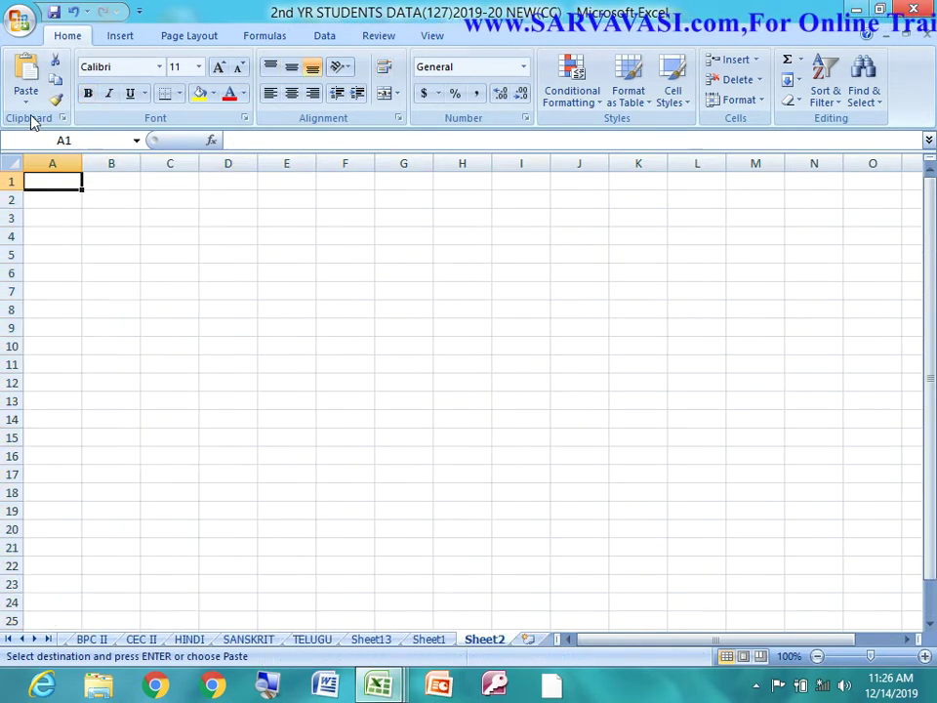
{"action": "left_click", "coordinate": [27, 101]}
{"action": "left_click", "coordinate": [68, 162]}
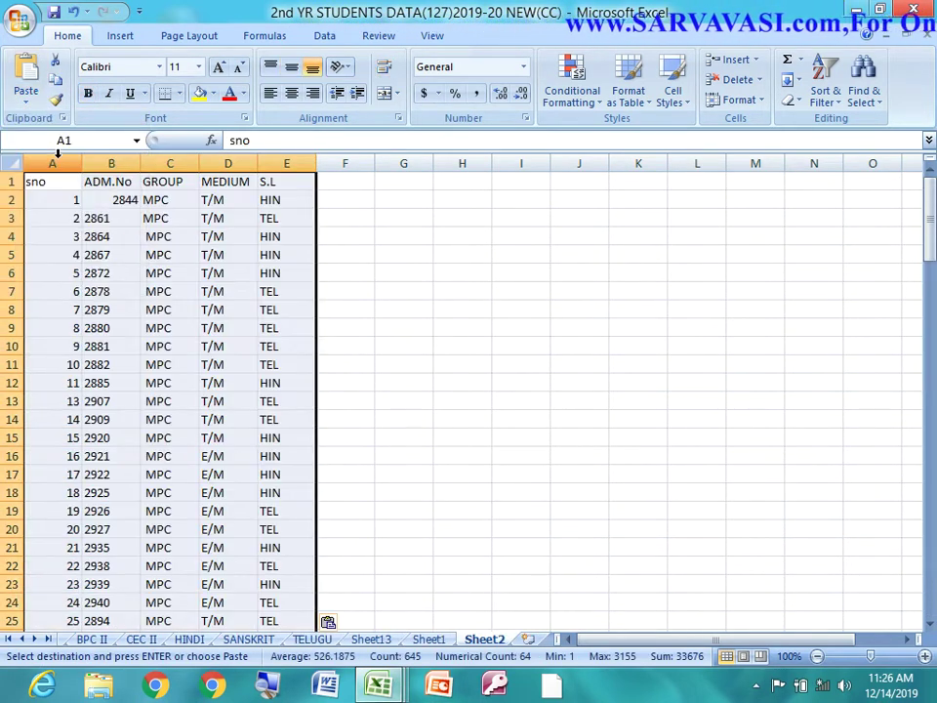
Select the sno and ADM.No numbers down columns A and B
{"action": "left_click", "coordinate": [60, 257]}
{"action": "left_click", "coordinate": [55, 309]}
{"action": "left_click", "coordinate": [75, 346]}
{"action": "left_click", "coordinate": [63, 202]}
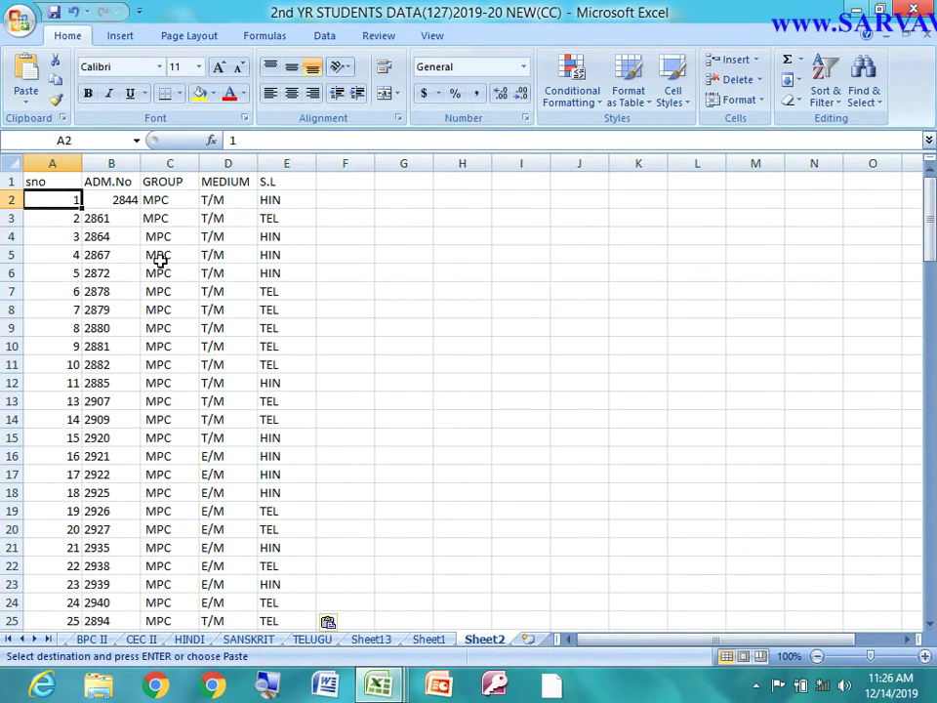
{"action": "key", "text": "shift+Right"}
{"action": "key", "text": "ctrl+shift+Down"}
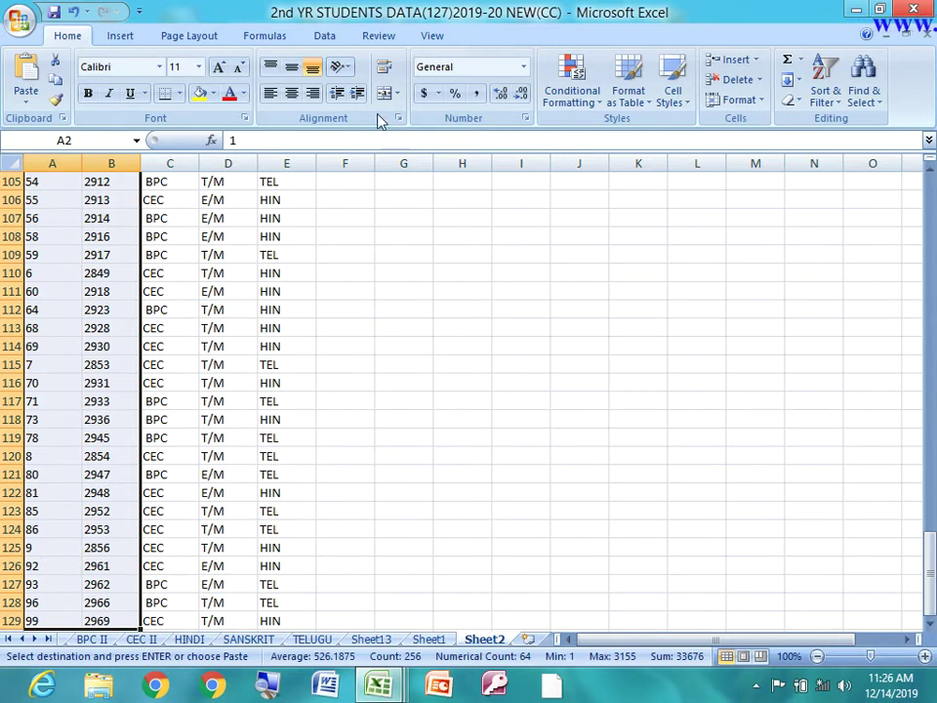
{"action": "key", "text": "ctrl+v"}
Format the numbers as Number, decrease them to whole numbers, and centre them
{"action": "left_click", "coordinate": [524, 117]}
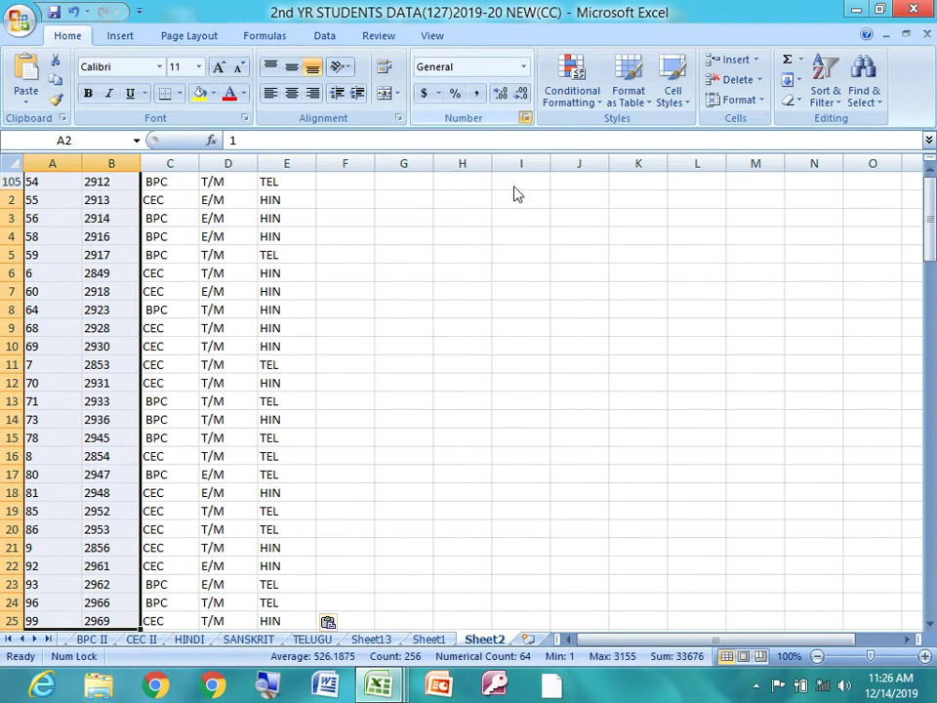
{"action": "left_click", "coordinate": [525, 117]}
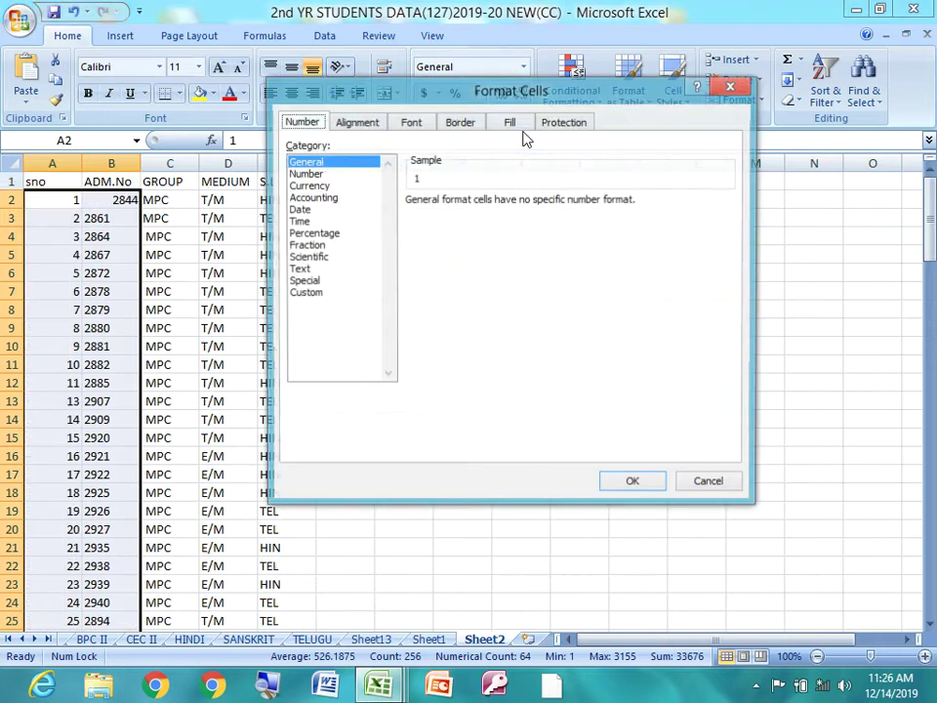
{"action": "left_click", "coordinate": [313, 175]}
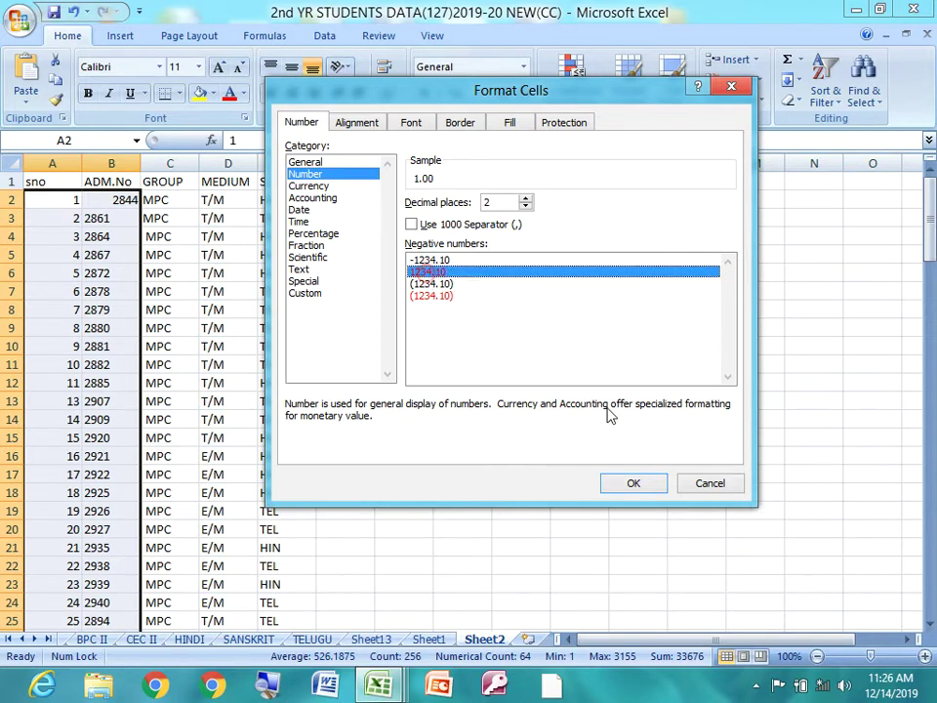
{"action": "left_click", "coordinate": [635, 483]}
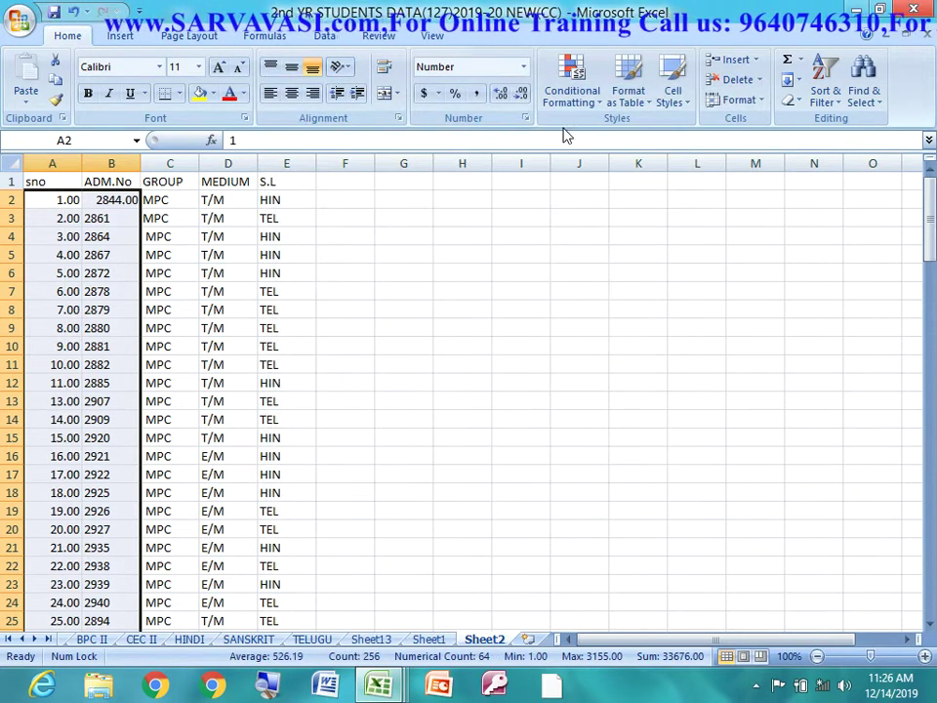
{"action": "left_click", "coordinate": [517, 93]}
{"action": "left_click", "coordinate": [515, 94]}
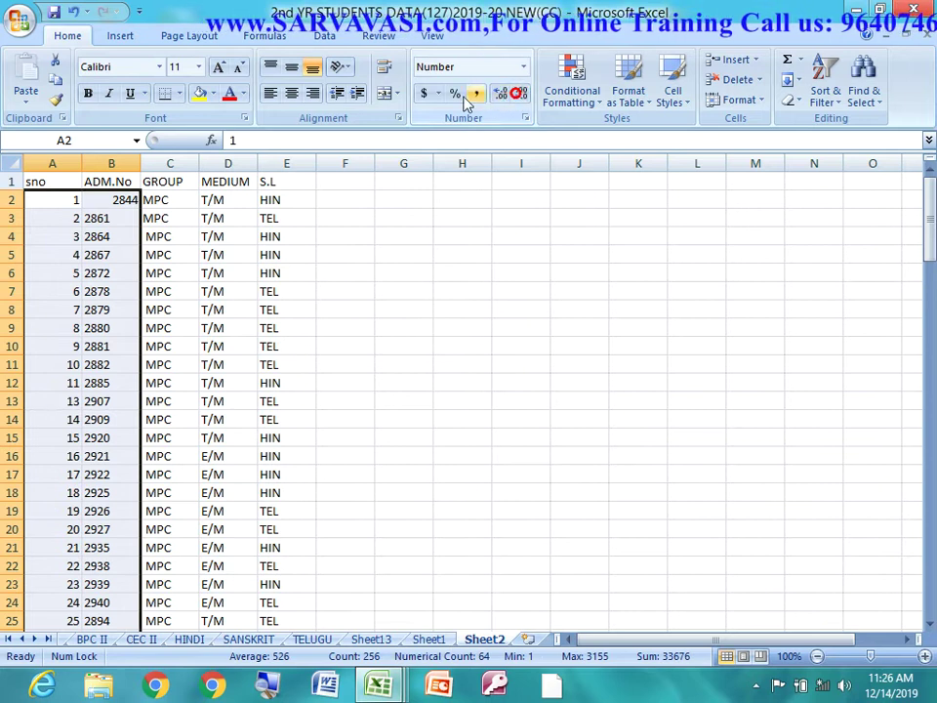
{"action": "left_click", "coordinate": [291, 94]}
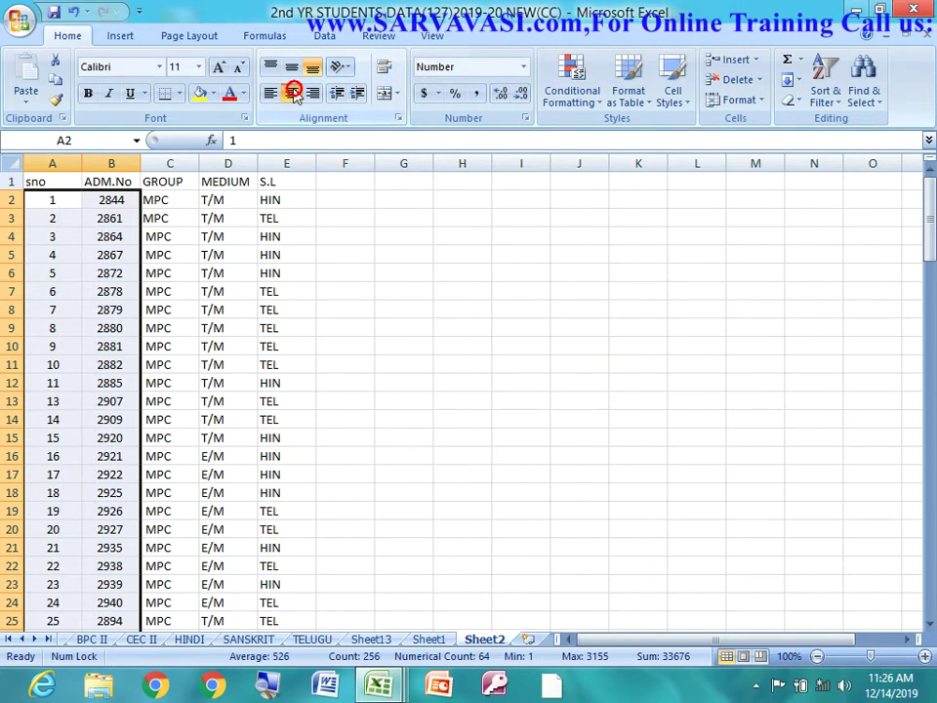
Select the whole table from the sno header across and down to its end
{"action": "left_click", "coordinate": [58, 178]}
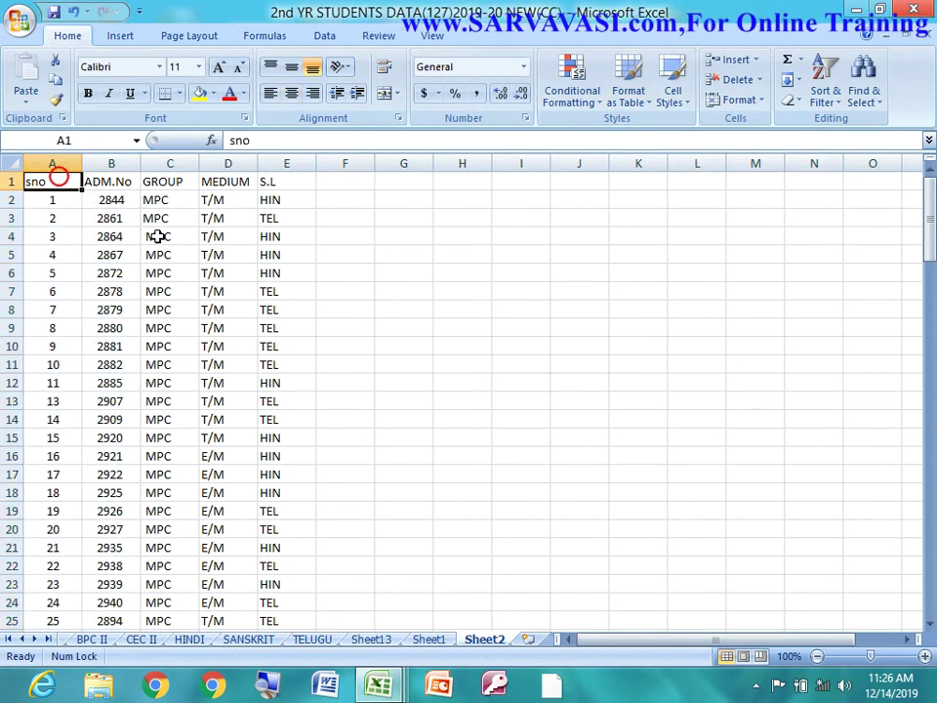
{"action": "key", "text": "ctrl+shift+Right"}
{"action": "key", "text": "ctrl+shift+Down"}
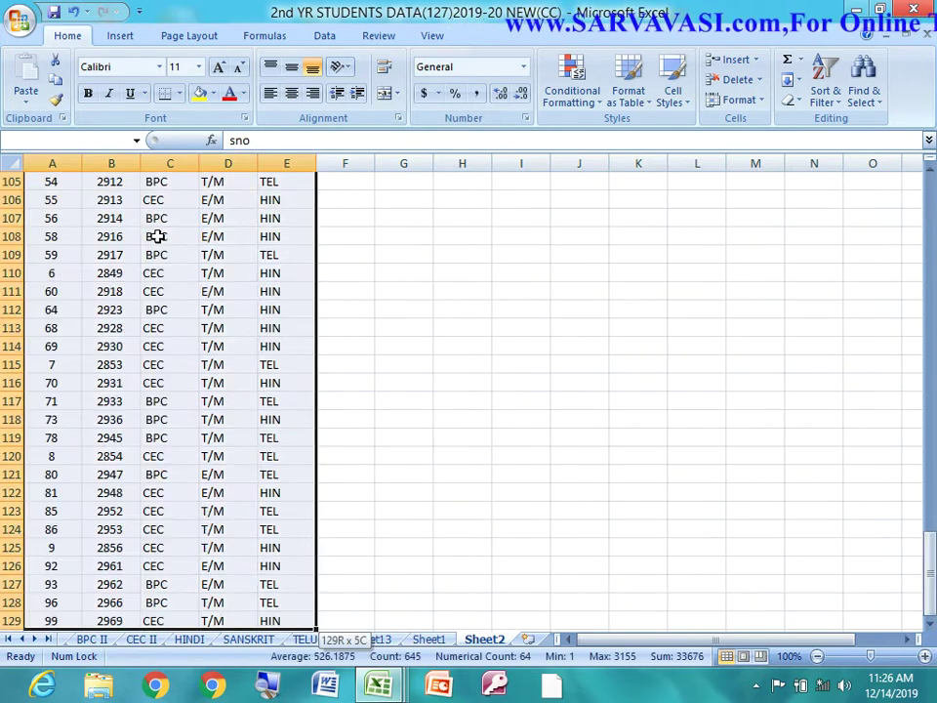
{"action": "left_click", "coordinate": [827, 97]}
{"action": "left_click", "coordinate": [859, 163]}
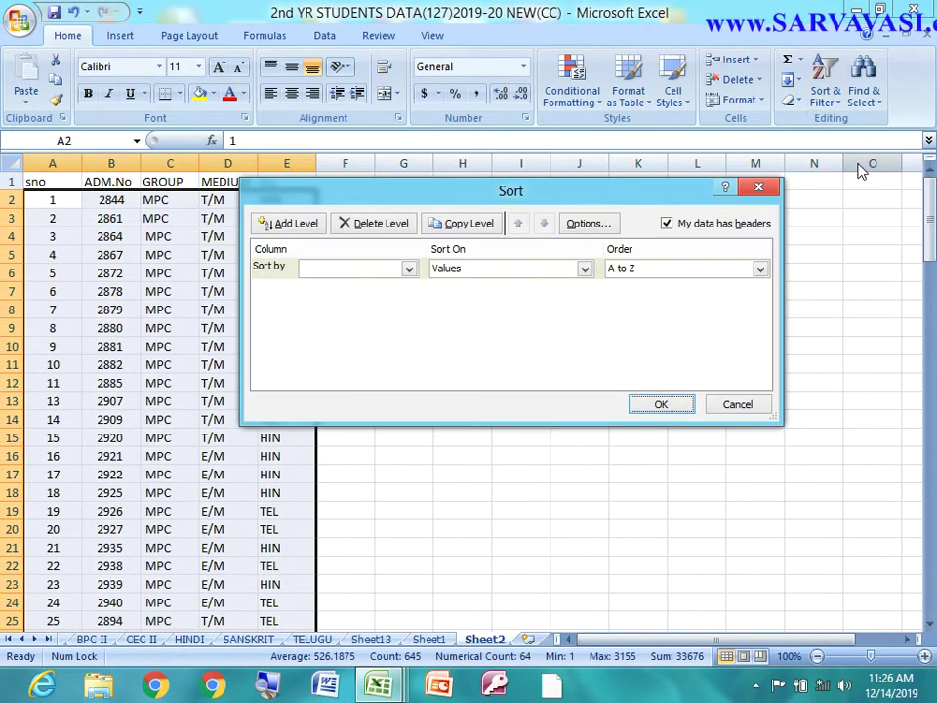
{"action": "left_click", "coordinate": [644, 273]}
{"action": "left_click", "coordinate": [389, 273]}
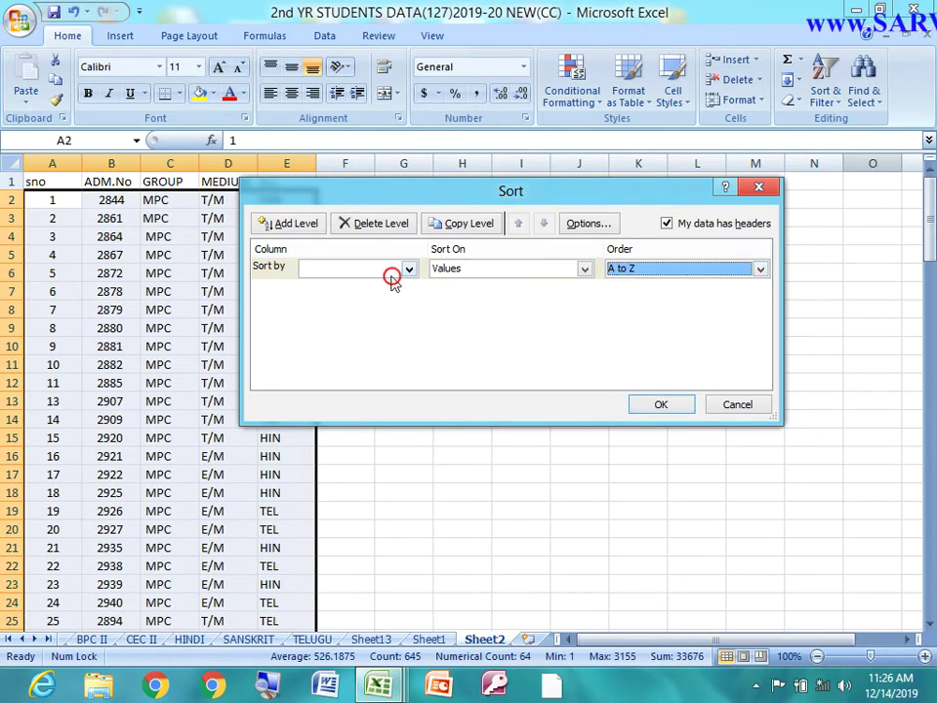
{"action": "left_click", "coordinate": [388, 272]}
{"action": "left_click", "coordinate": [362, 284]}
{"action": "left_click", "coordinate": [648, 270]}
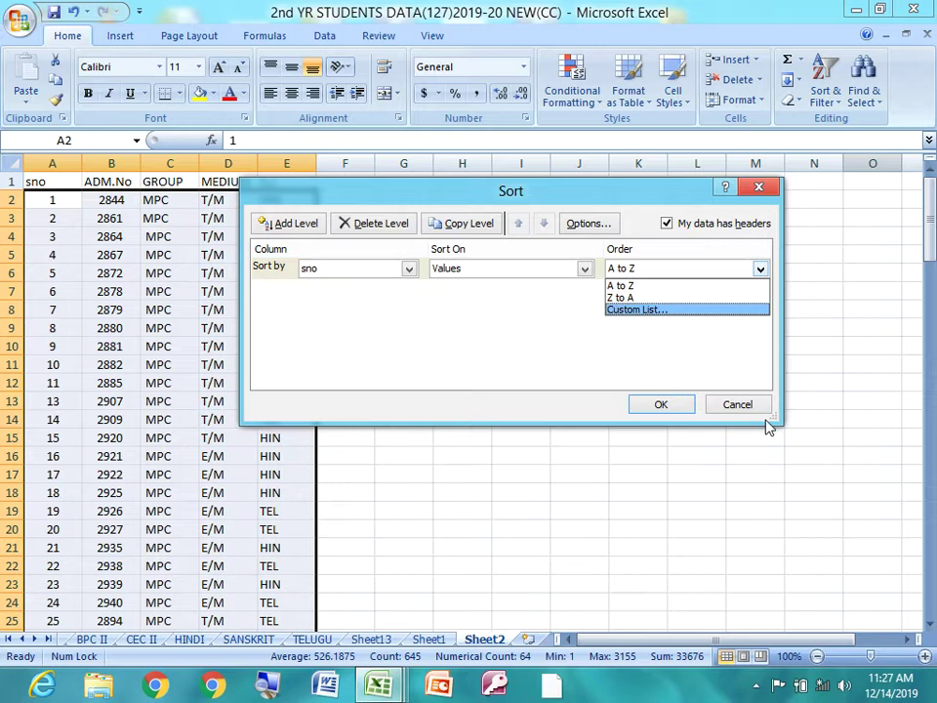
{"action": "key", "text": "Escape"}
{"action": "key", "text": "Escape"}
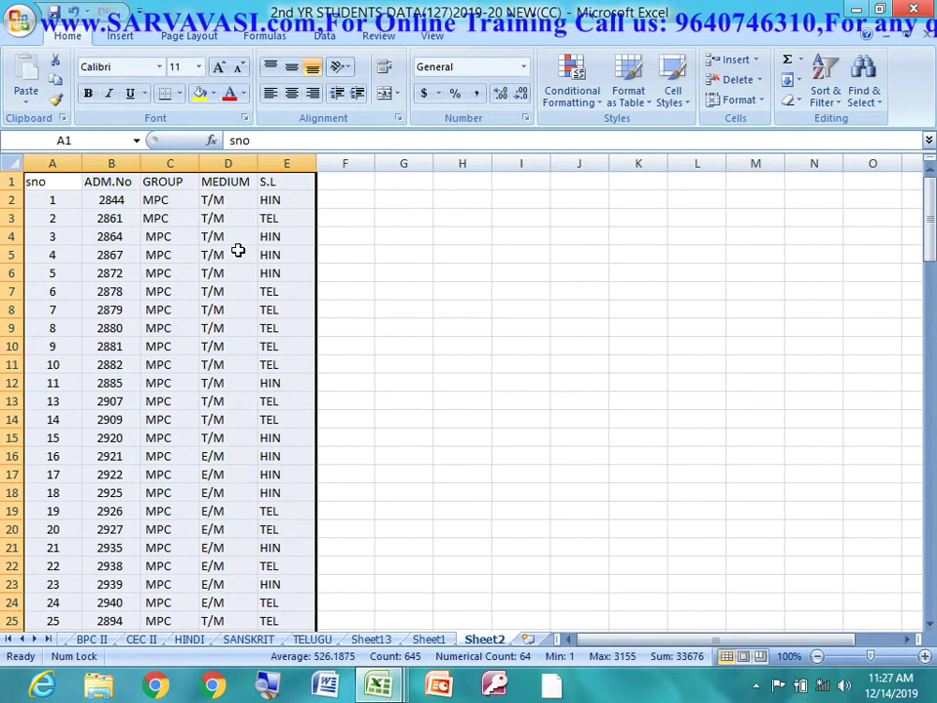
Insert a blank worksheet, then open 'marks of students' from Recent Documents
{"action": "left_click", "coordinate": [527, 639]}
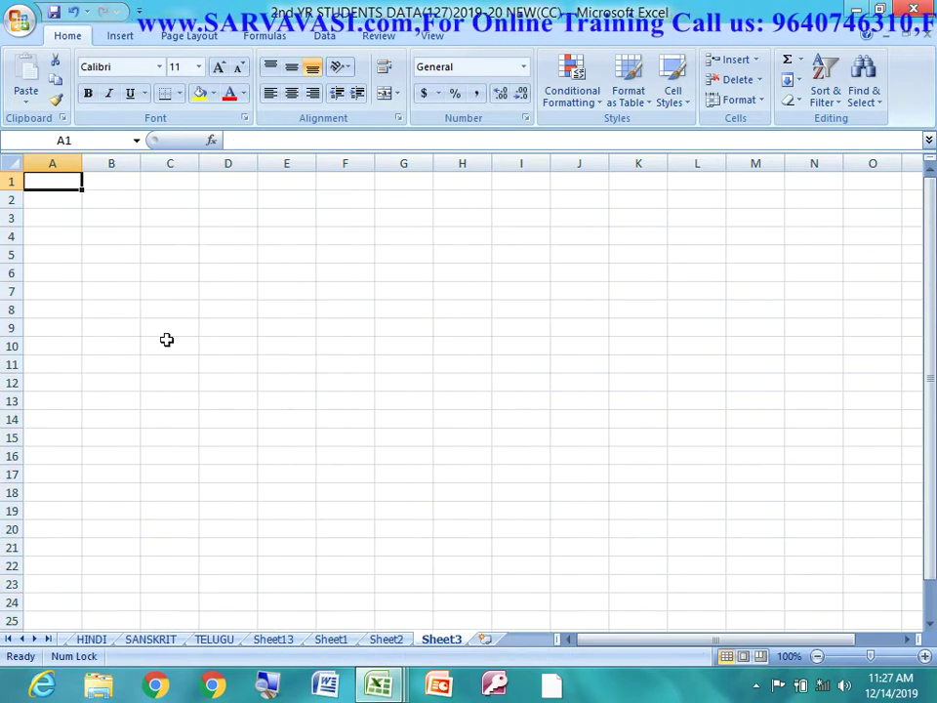
{"action": "left_click", "coordinate": [20, 22]}
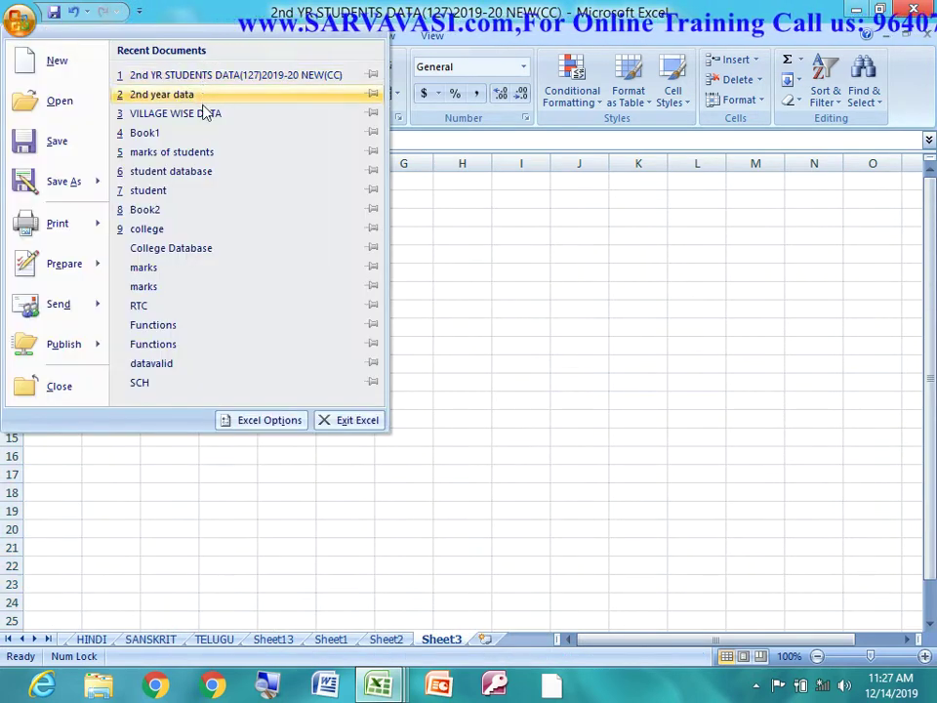
{"action": "left_click", "coordinate": [199, 154]}
{"action": "scroll", "coordinate": [439, 406], "scroll_direction": "down", "scroll_amount": 1}
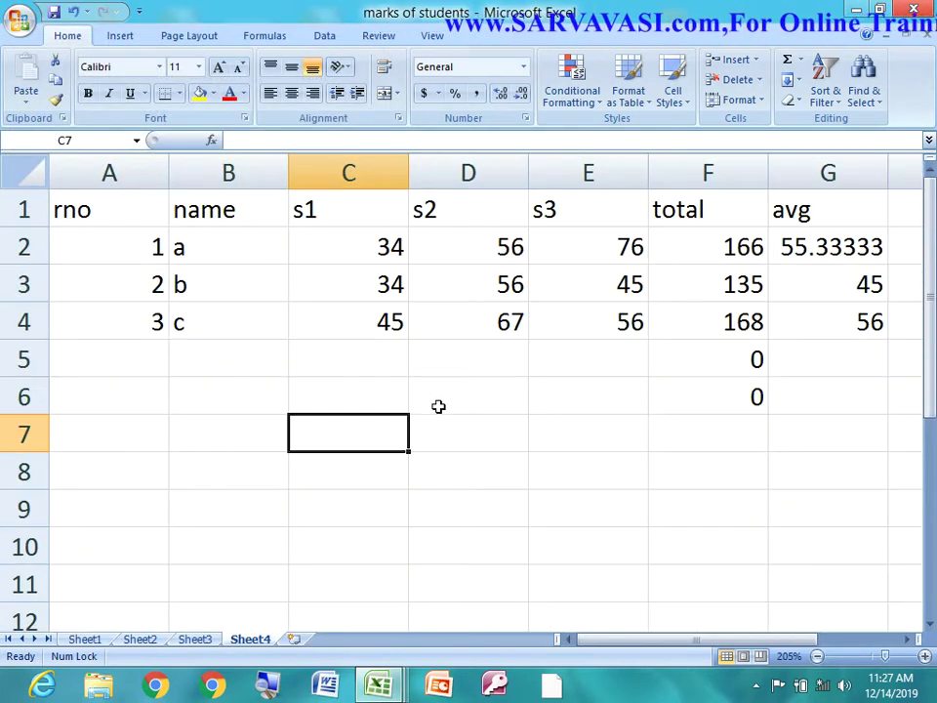
{"action": "scroll", "coordinate": [438, 406], "scroll_direction": "down", "scroll_amount": 1}
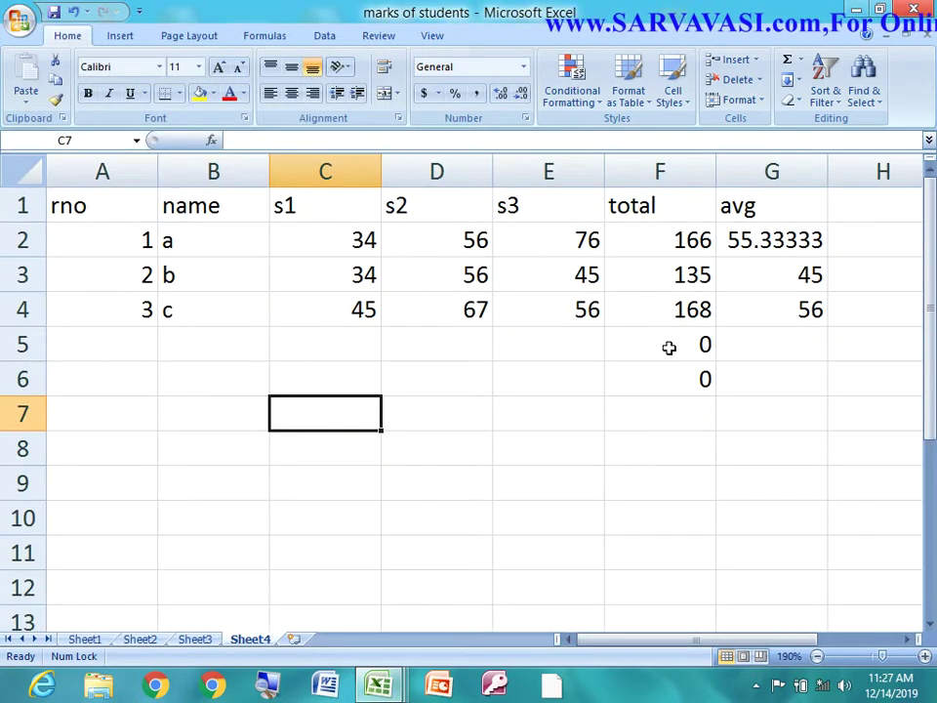
Clear the stray zeros in F5:F6 and fill rows 2–4 down to row 8
{"action": "left_click_drag", "start_coordinate": [670, 348], "coordinate": [762, 391]}
{"action": "key", "text": "Delete"}
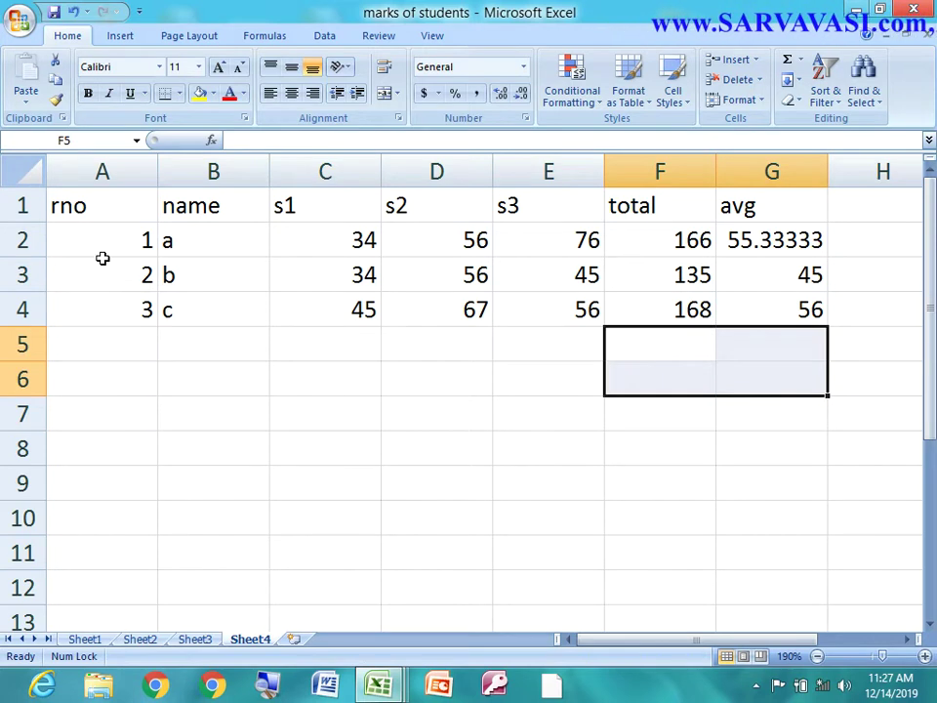
{"action": "left_click", "coordinate": [110, 243]}
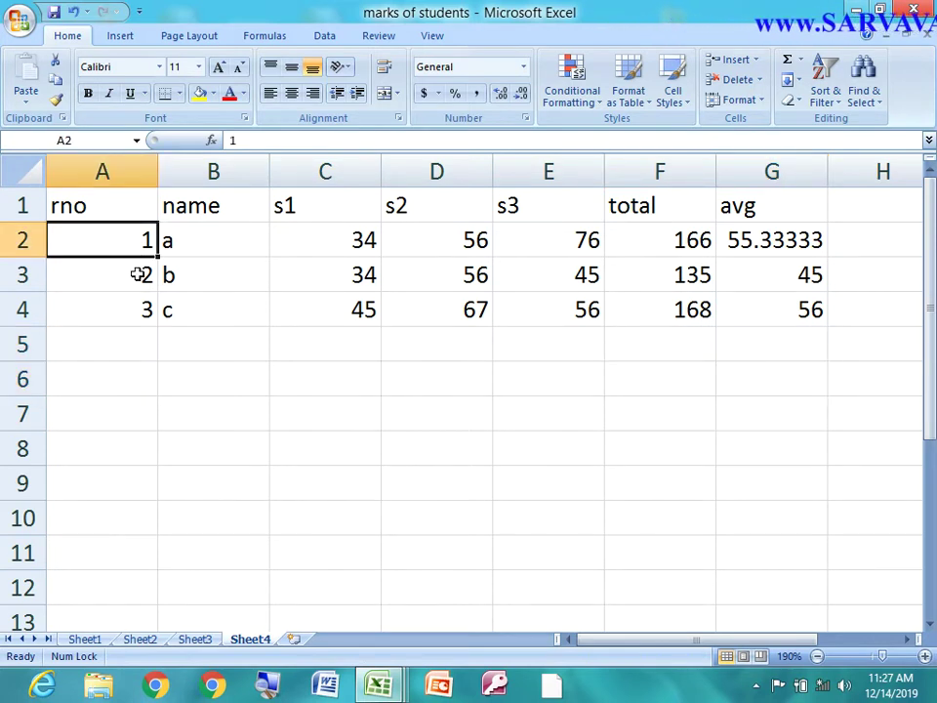
{"action": "left_click_drag", "start_coordinate": [199, 239], "coordinate": [767, 313]}
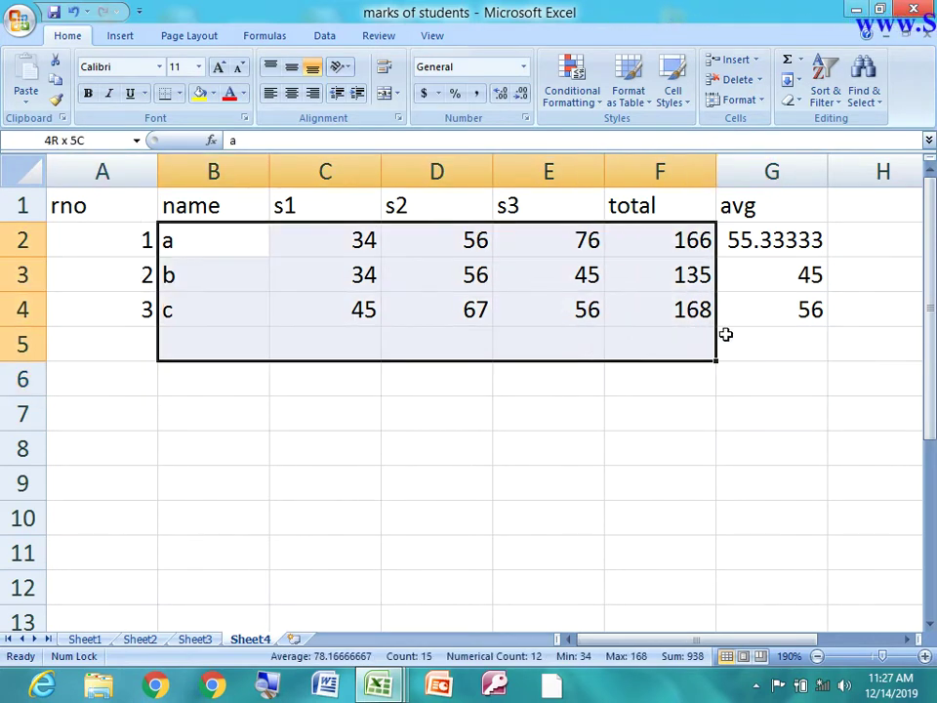
{"action": "left_click_drag", "start_coordinate": [827, 329], "coordinate": [814, 478]}
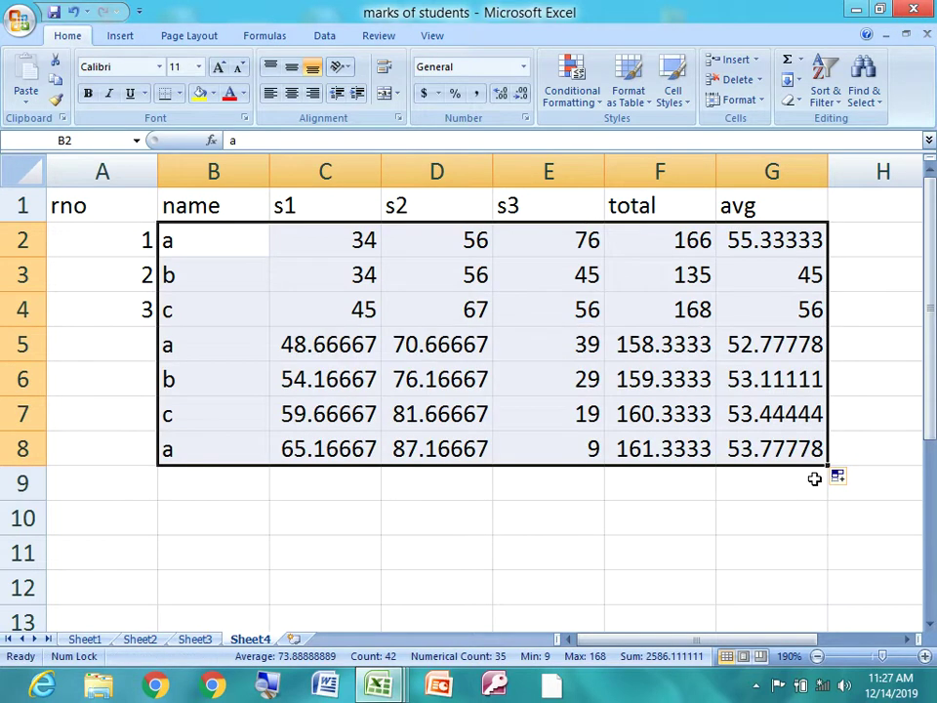
Round the new marks in C5:E8 to whole numbers and centre all s1–s3 marks
{"action": "left_click_drag", "start_coordinate": [349, 354], "coordinate": [567, 444]}
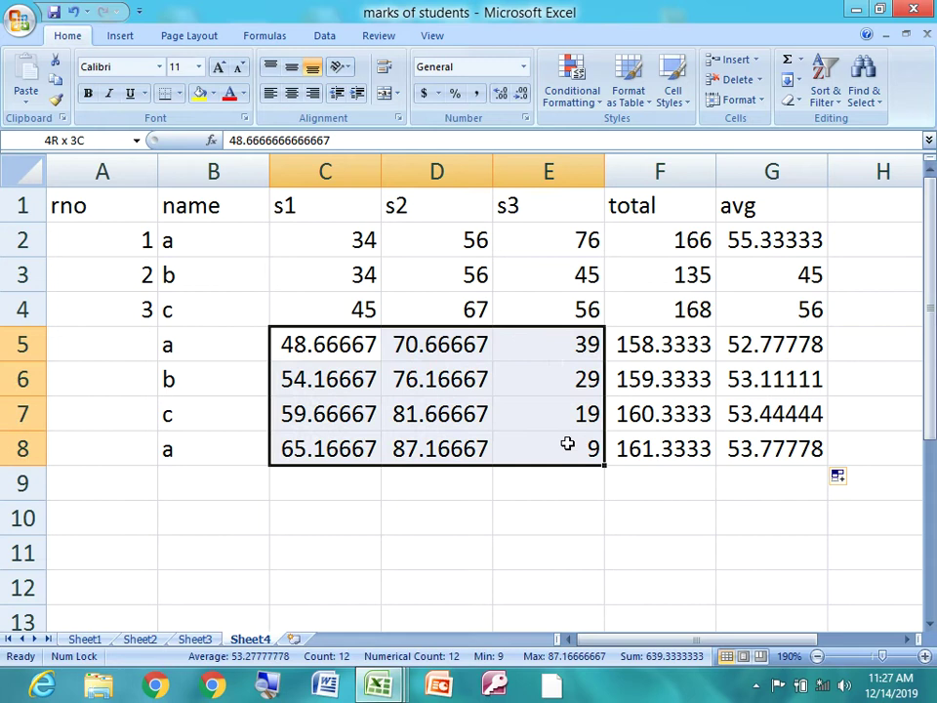
{"action": "left_click", "coordinate": [518, 96]}
{"action": "left_click", "coordinate": [518, 96]}
{"action": "left_click", "coordinate": [518, 96]}
{"action": "left_click", "coordinate": [519, 96]}
{"action": "left_click", "coordinate": [518, 96]}
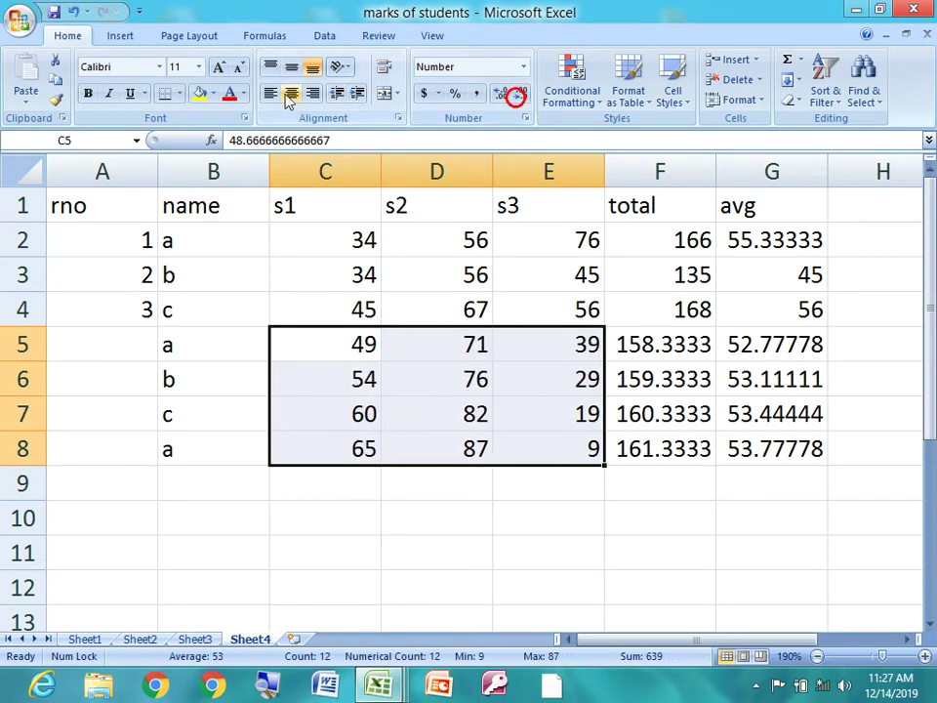
{"action": "left_click_drag", "start_coordinate": [336, 240], "coordinate": [567, 444]}
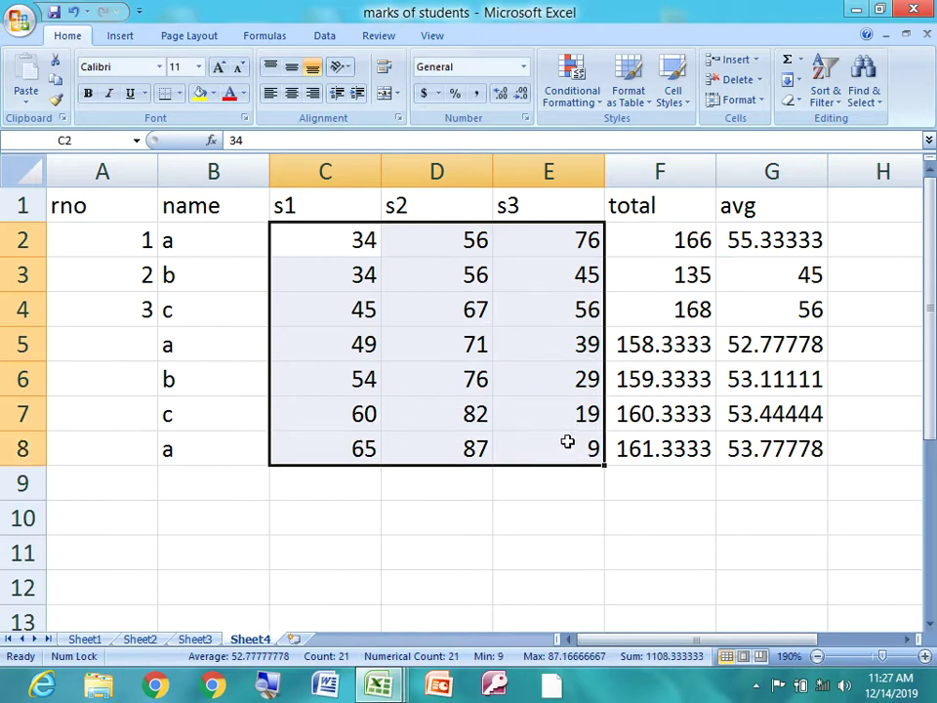
{"action": "left_click", "coordinate": [291, 92]}
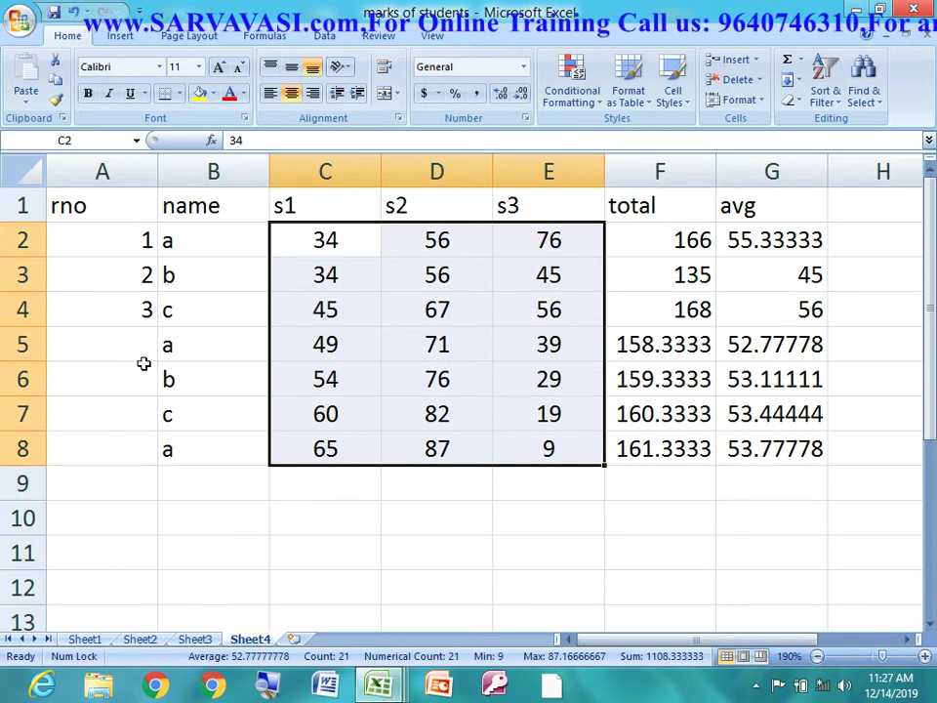
{"action": "left_click", "coordinate": [145, 371]}
{"action": "left_click", "coordinate": [145, 241]}
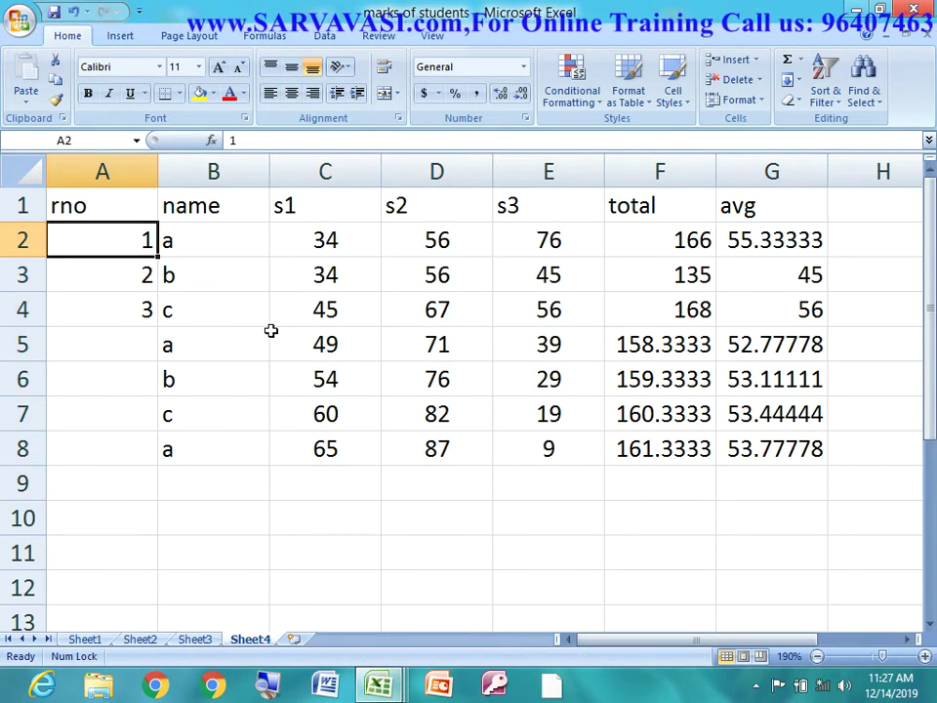
Enter roll numbers 95 and 87 in A2 and A3
{"action": "type", "text": "56"}
{"action": "key", "text": "Return"}
{"action": "key", "text": "Return"}
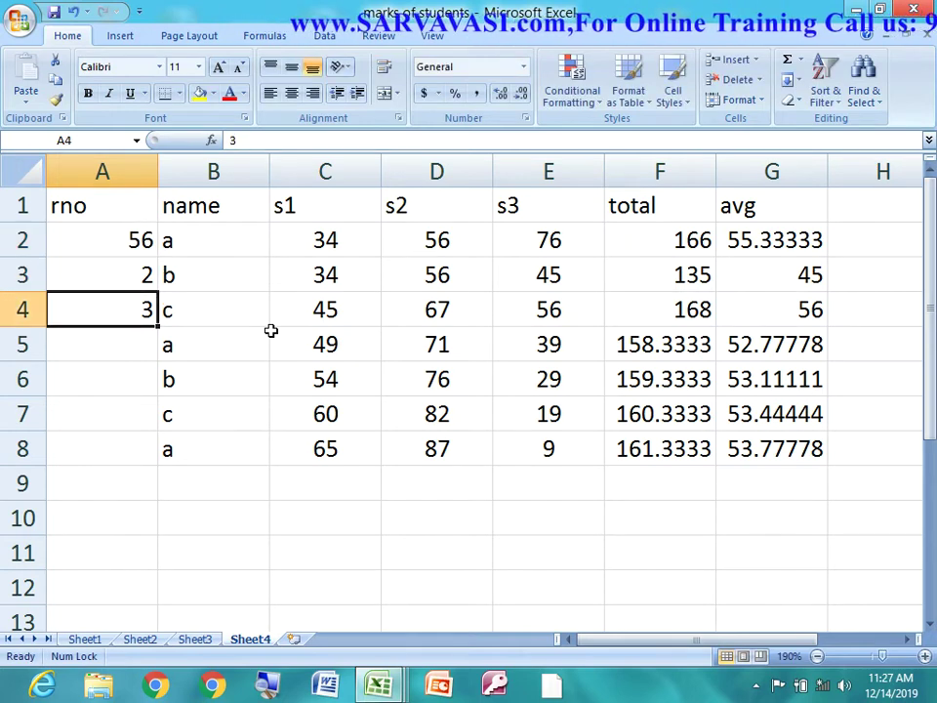
{"action": "key", "text": "Up"}
{"action": "type", "text": "87"}
{"action": "key", "text": "Return"}
{"action": "key", "text": "Up"}
{"action": "key", "text": "Up"}
{"action": "type", "text": "45"}
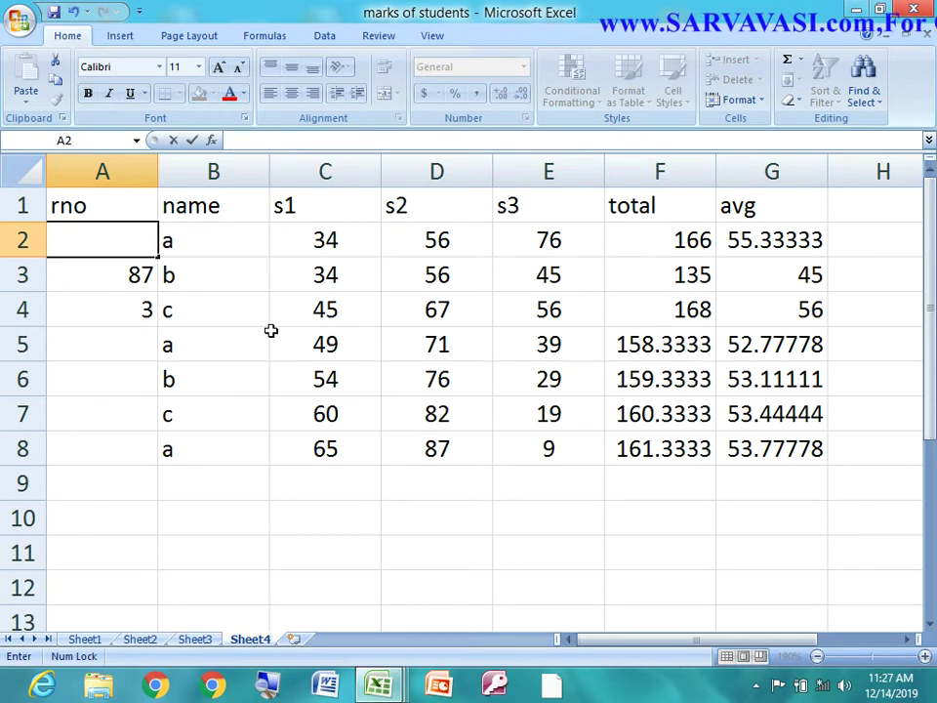
{"action": "type", "text": "95"}
{"action": "key", "text": "Return"}
{"action": "key", "text": "Return"}
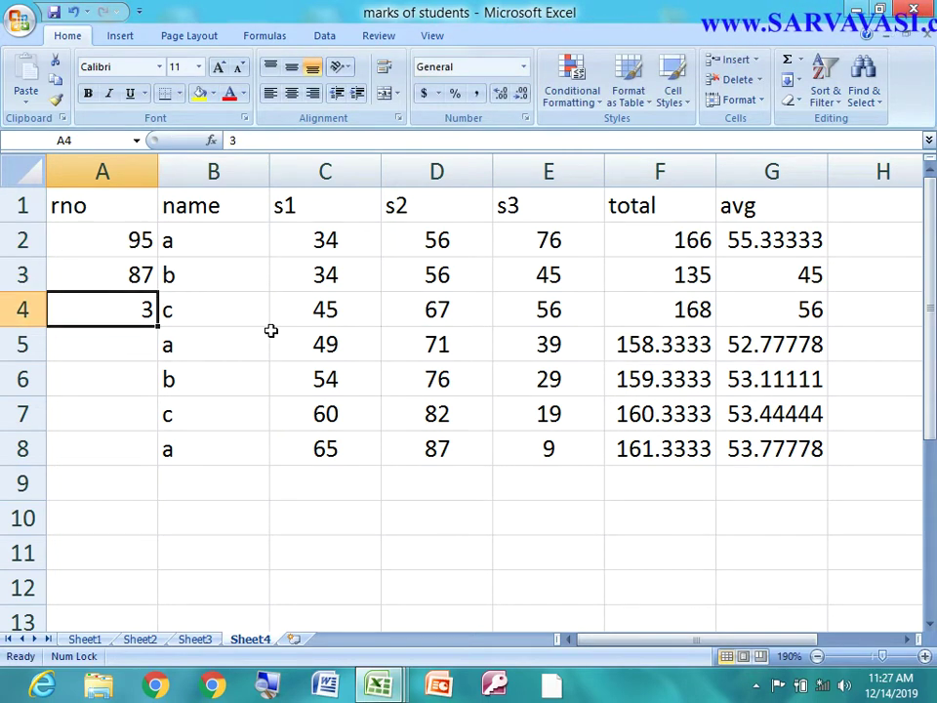
Enter roll numbers 47, 34, 67, 89 and 56 in A4:A8, cancelling the stray A9 entry
{"action": "type", "text": "47"}
{"action": "key", "text": "Return"}
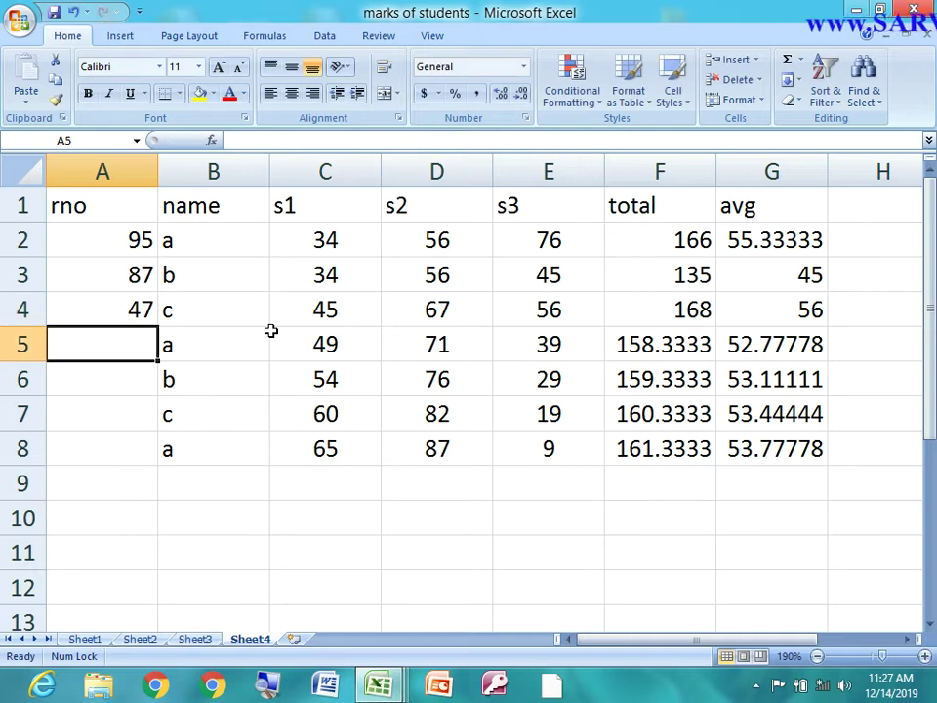
{"action": "type", "text": "3"}
{"action": "key", "text": "Return"}
{"action": "type", "text": "6"}
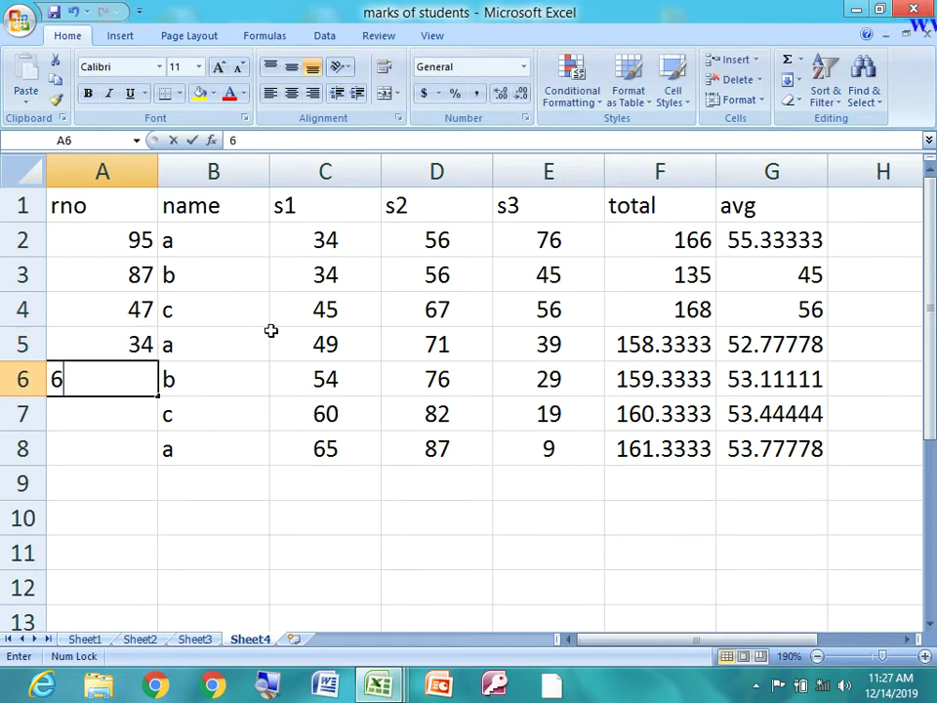
{"action": "type", "text": "7"}
{"action": "key", "text": "Return"}
{"action": "type", "text": "89"}
{"action": "type", "text": "56"}
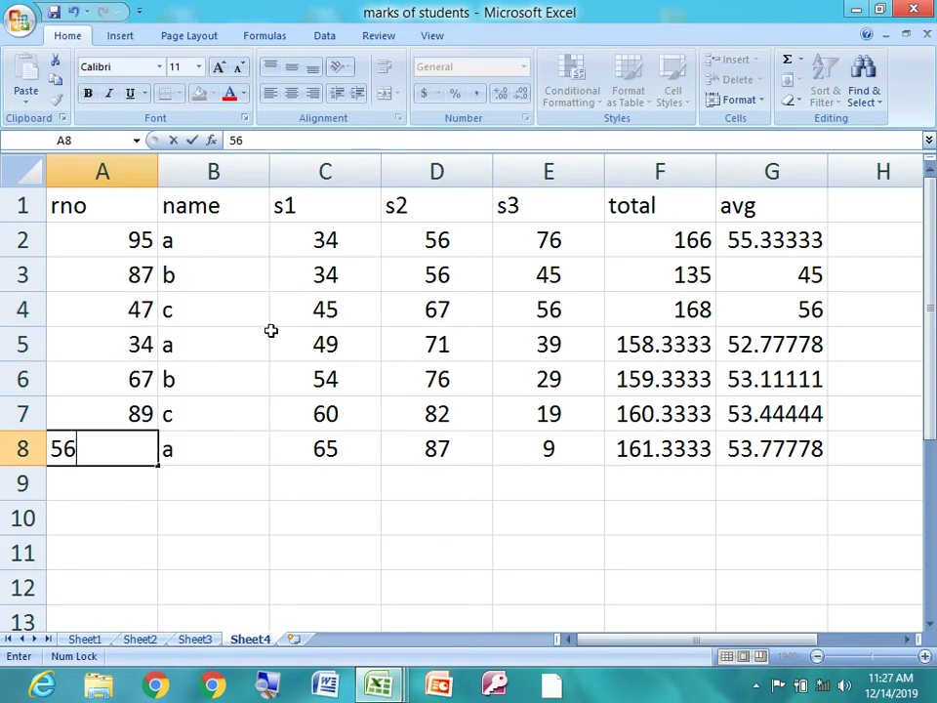
{"action": "key", "text": "Return"}
{"action": "type", "text": "8"}
{"action": "key", "text": "Escape"}
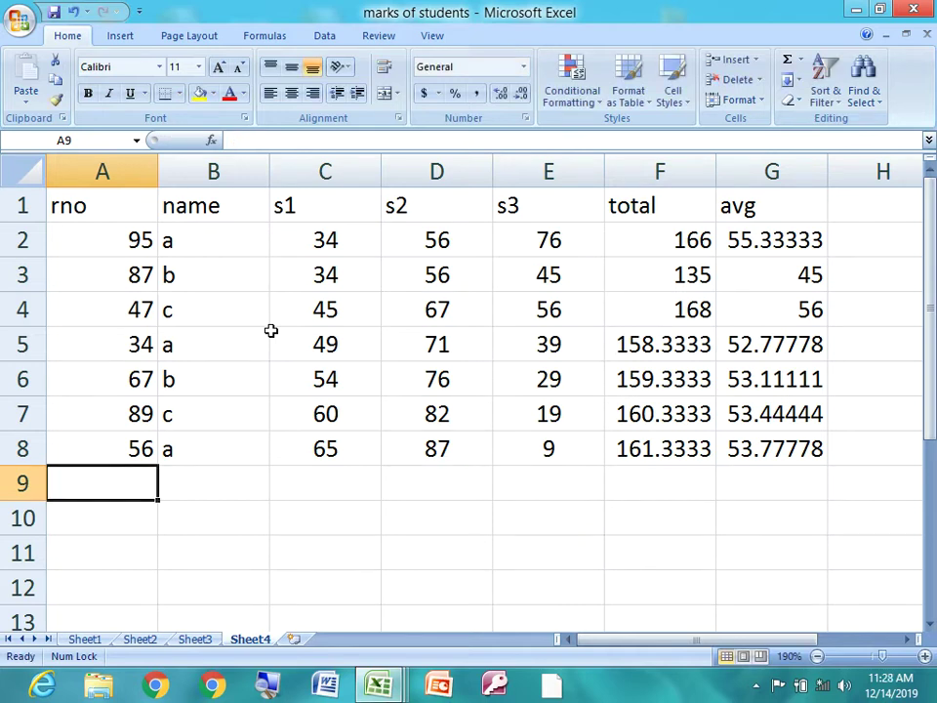
{"action": "left_click_drag", "start_coordinate": [125, 221], "coordinate": [786, 445]}
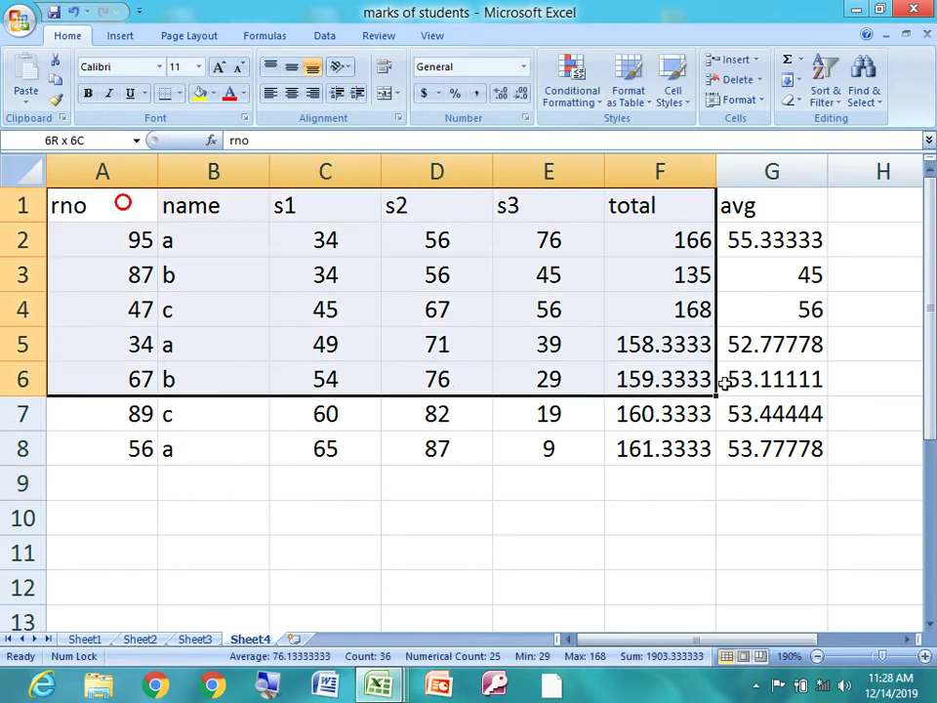
{"action": "left_click", "coordinate": [828, 96]}
{"action": "left_click", "coordinate": [825, 161]}
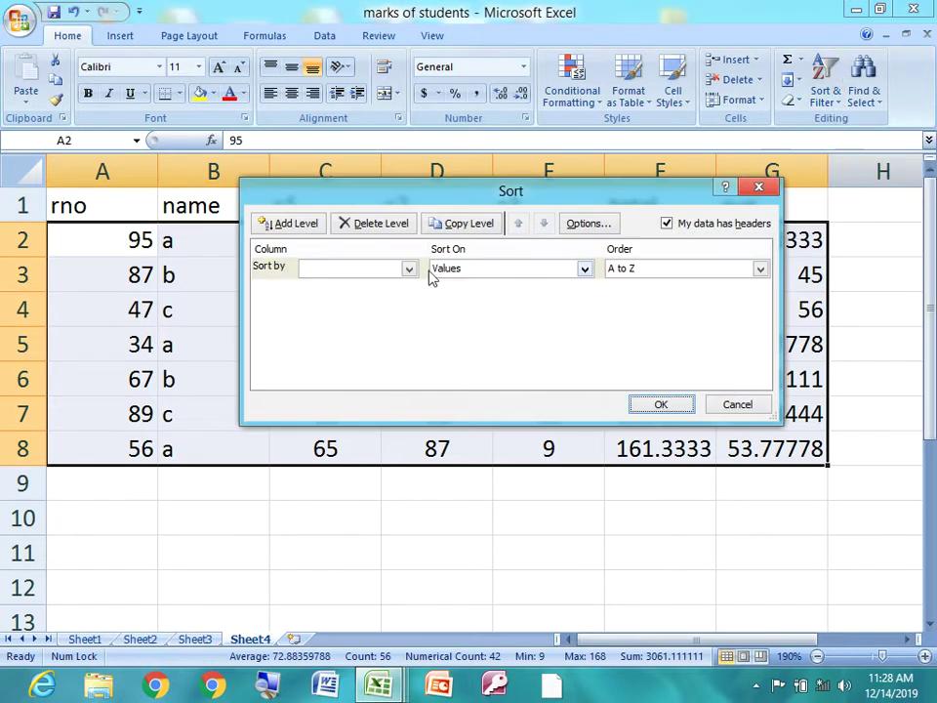
{"action": "left_click", "coordinate": [363, 272]}
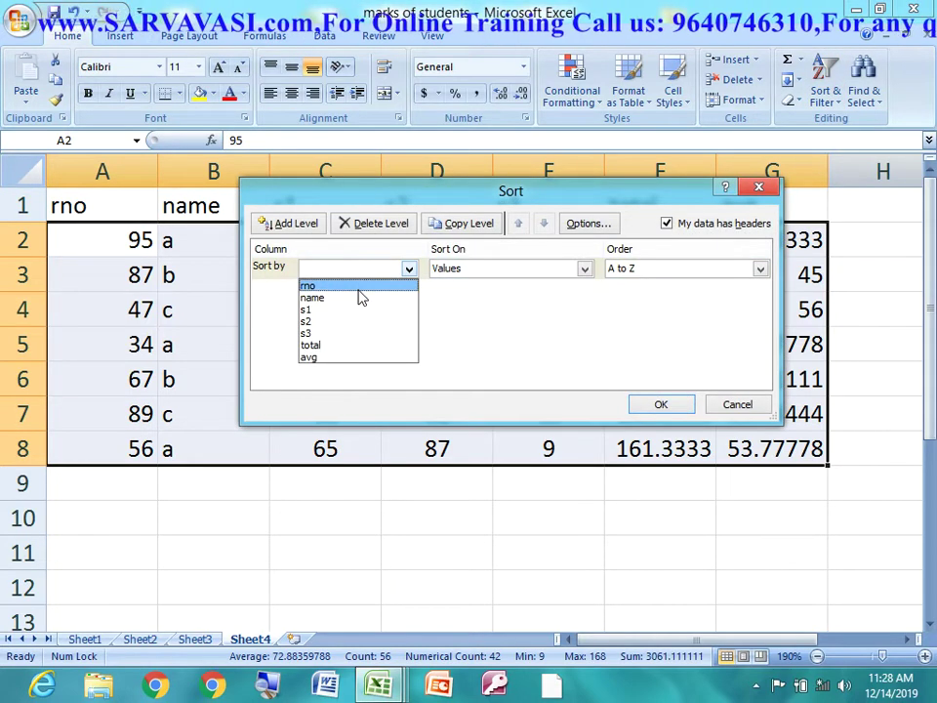
{"action": "left_click", "coordinate": [361, 286]}
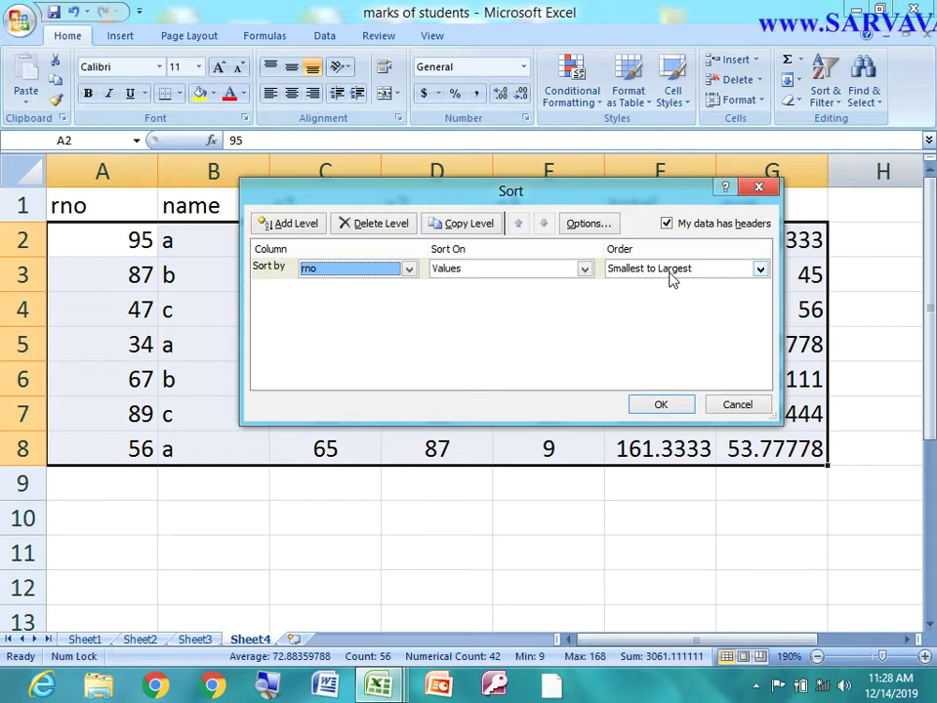
{"action": "left_click", "coordinate": [347, 271]}
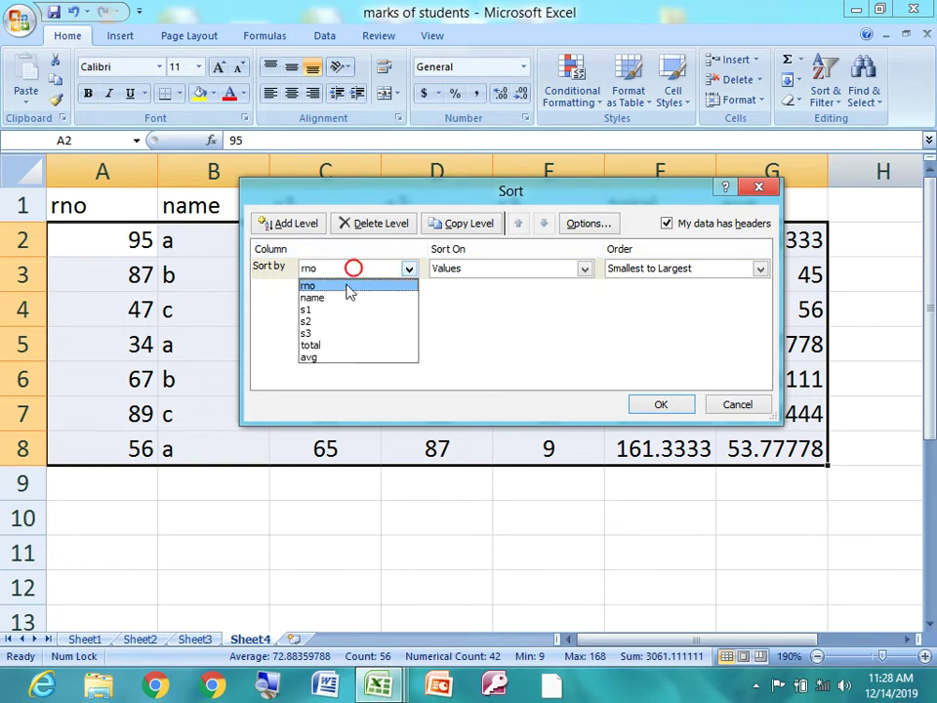
{"action": "left_click", "coordinate": [346, 299]}
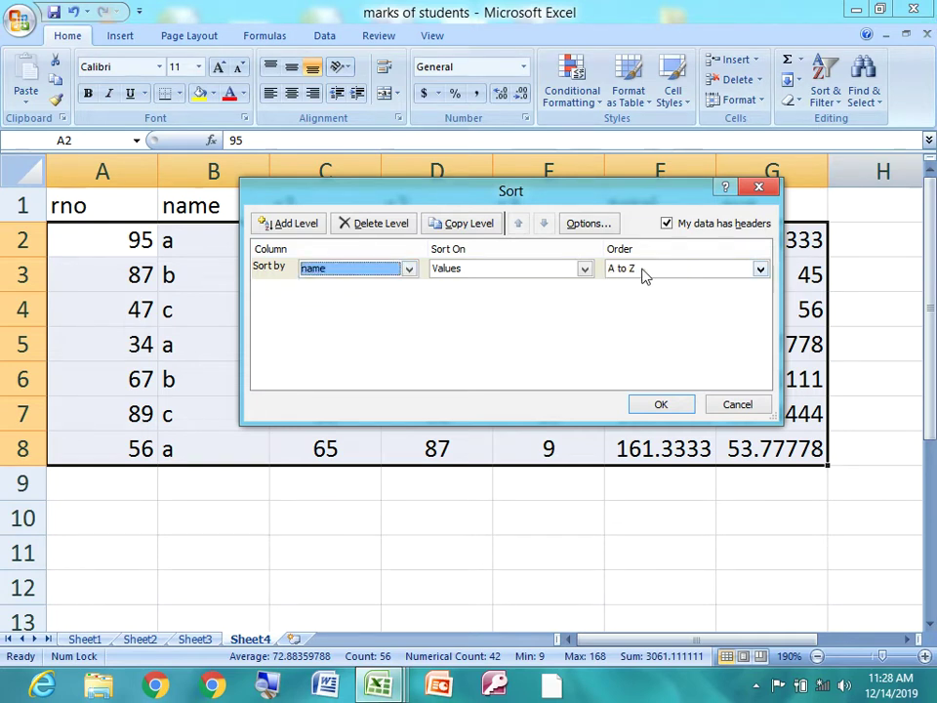
{"action": "left_click", "coordinate": [368, 271]}
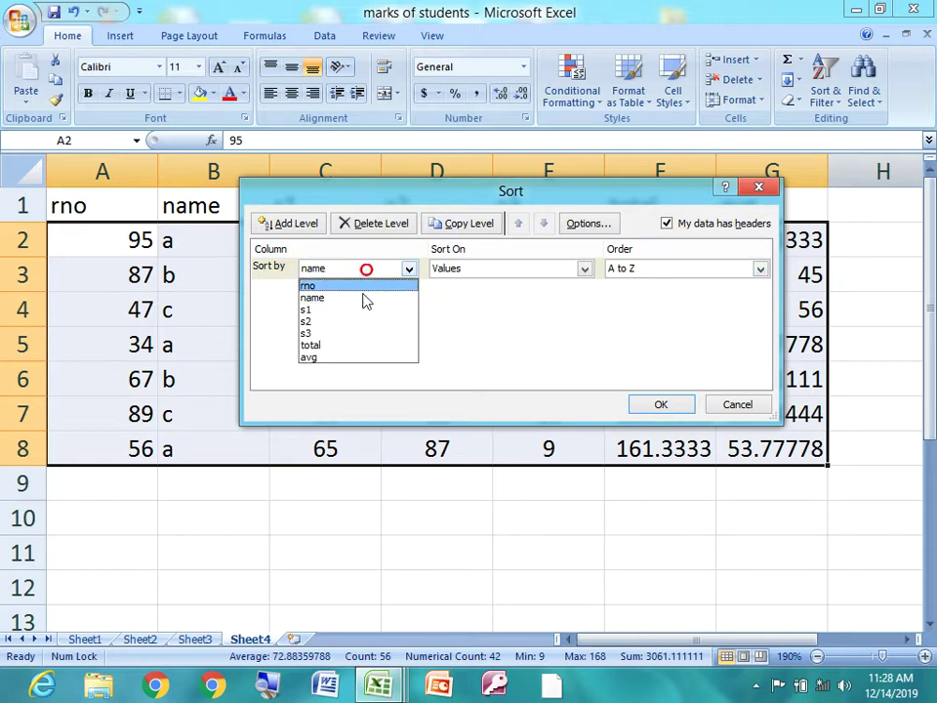
{"action": "left_click", "coordinate": [360, 308]}
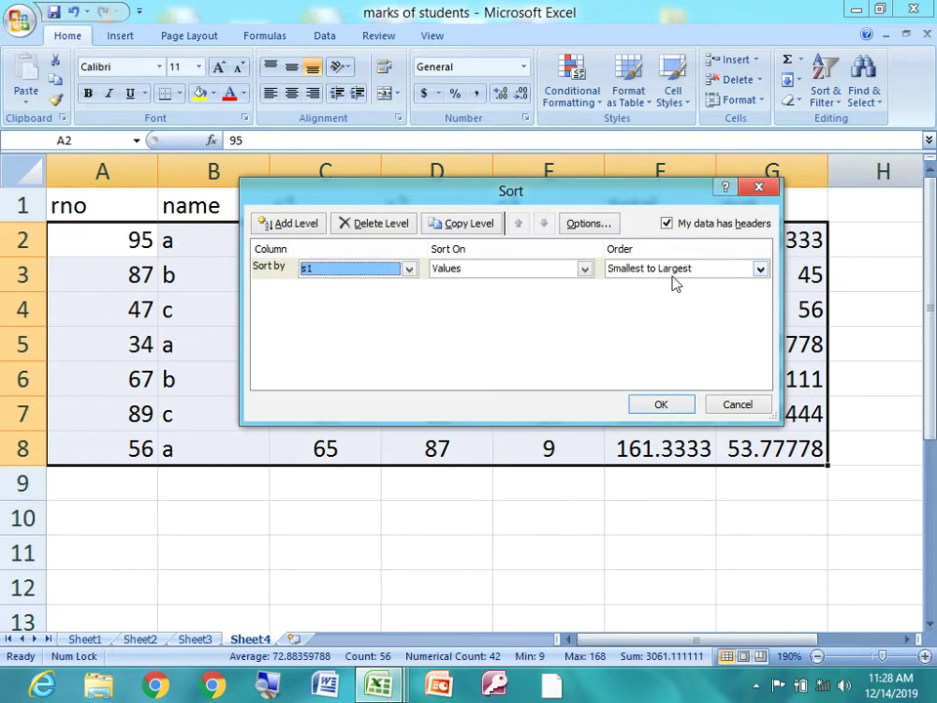
{"action": "left_click", "coordinate": [378, 272]}
{"action": "left_click", "coordinate": [356, 285]}
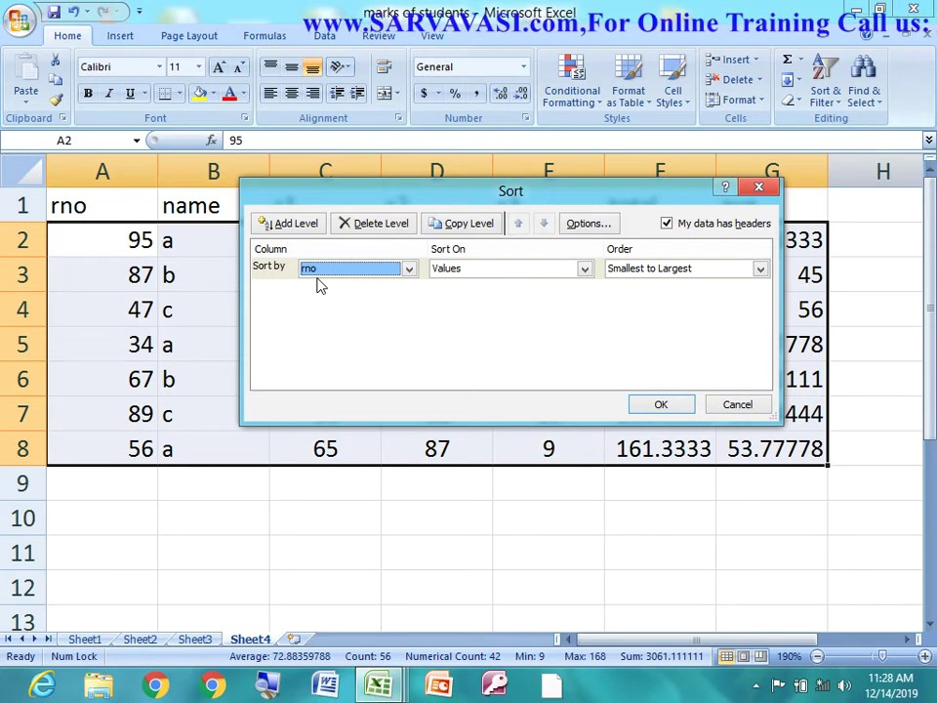
{"action": "left_click", "coordinate": [655, 268]}
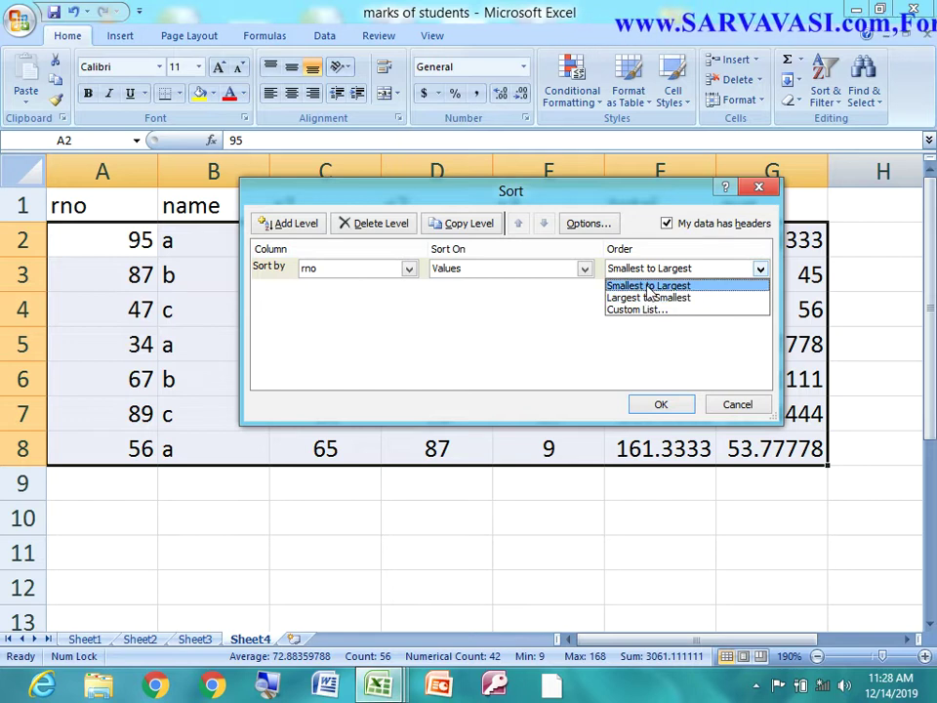
{"action": "left_click", "coordinate": [646, 285]}
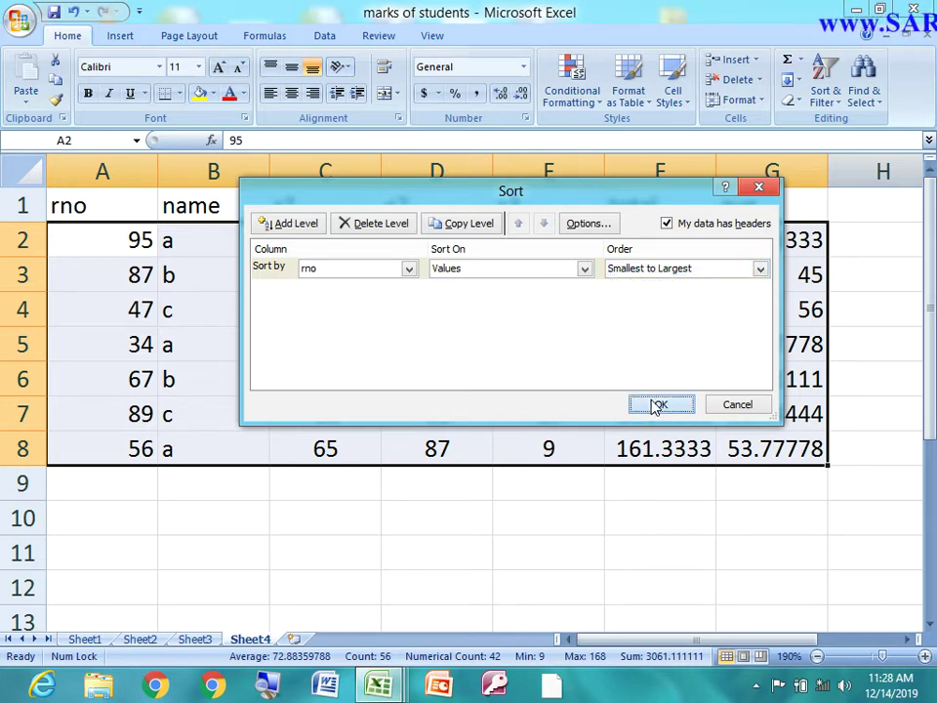
{"action": "left_click", "coordinate": [657, 406]}
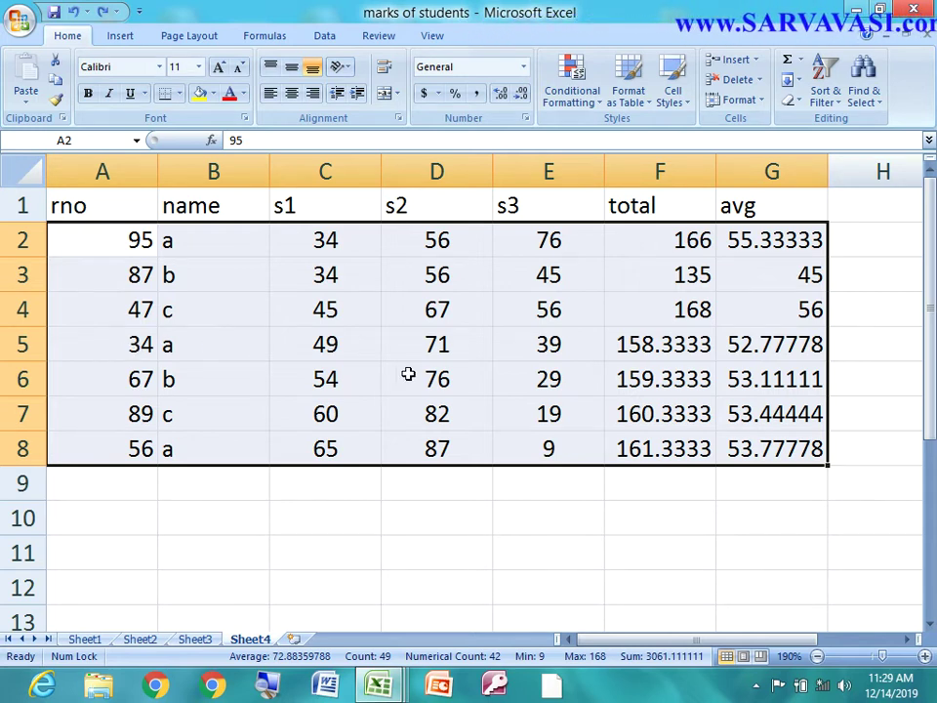
{"action": "left_click", "coordinate": [835, 105]}
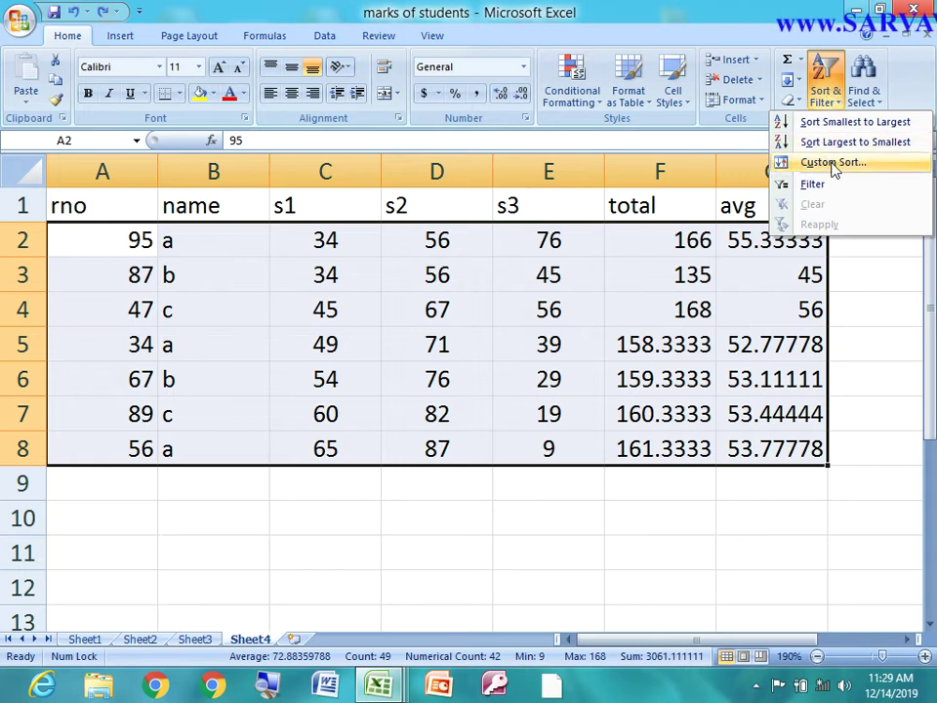
{"action": "left_click", "coordinate": [829, 161]}
{"action": "left_click", "coordinate": [406, 271]}
{"action": "left_click", "coordinate": [360, 286]}
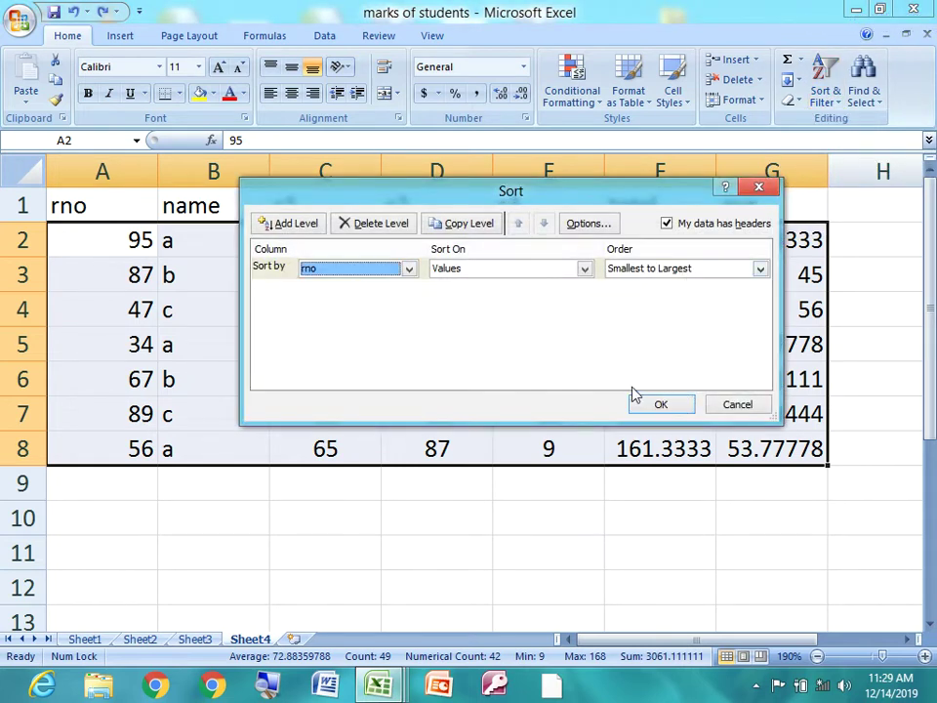
{"action": "left_click", "coordinate": [663, 404]}
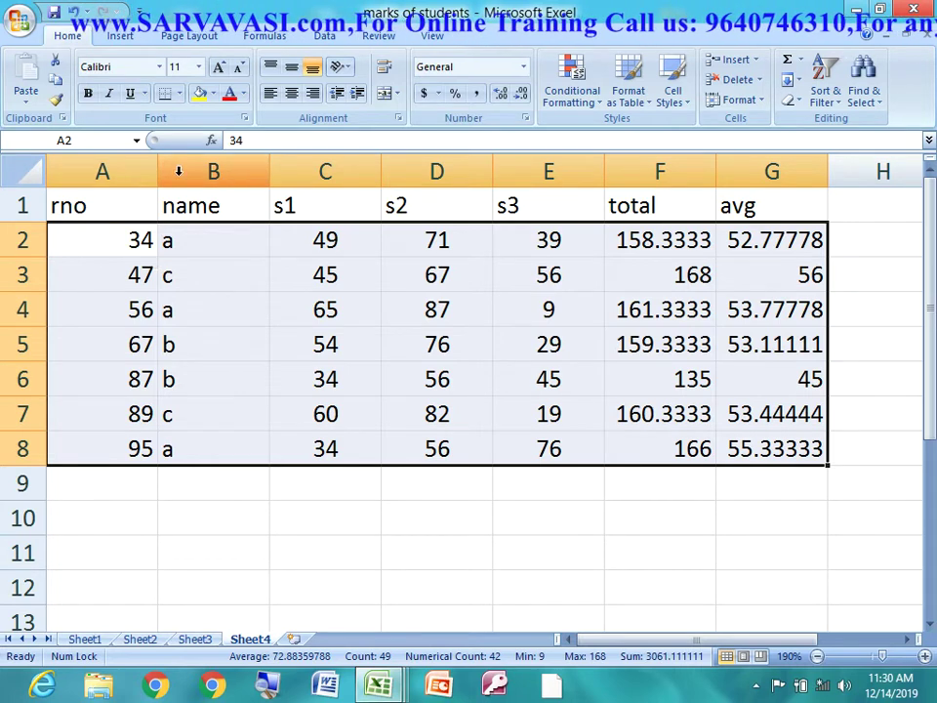
{"action": "key", "text": "ctrl+z"}
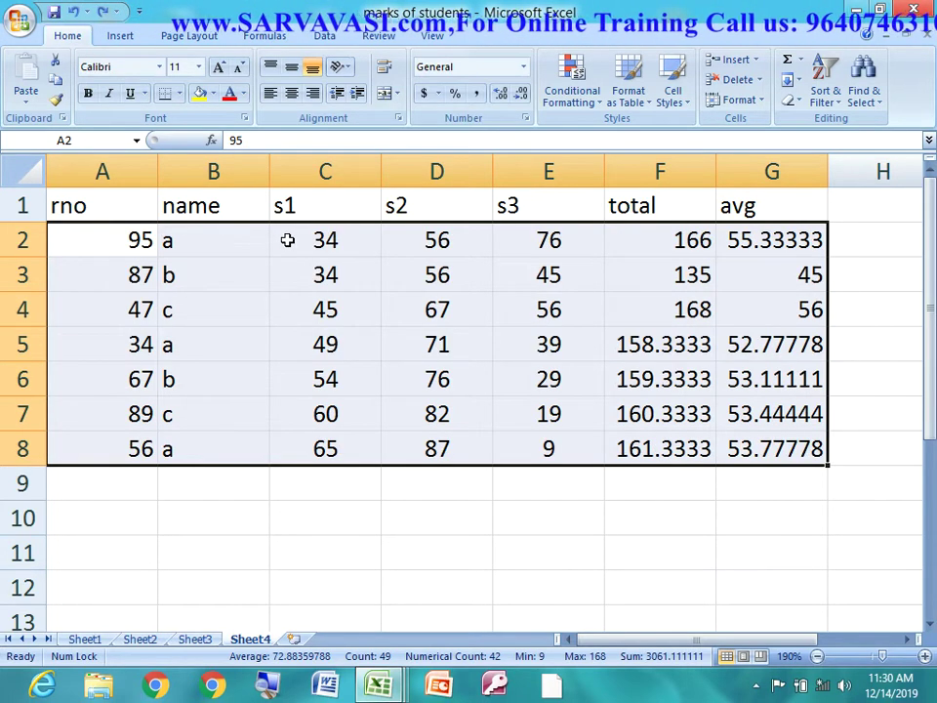
Sort only A1:A8 largest to smallest with 'Continue with the current selection', then undo it
{"action": "left_click", "coordinate": [151, 278]}
{"action": "left_click_drag", "start_coordinate": [113, 206], "coordinate": [109, 445]}
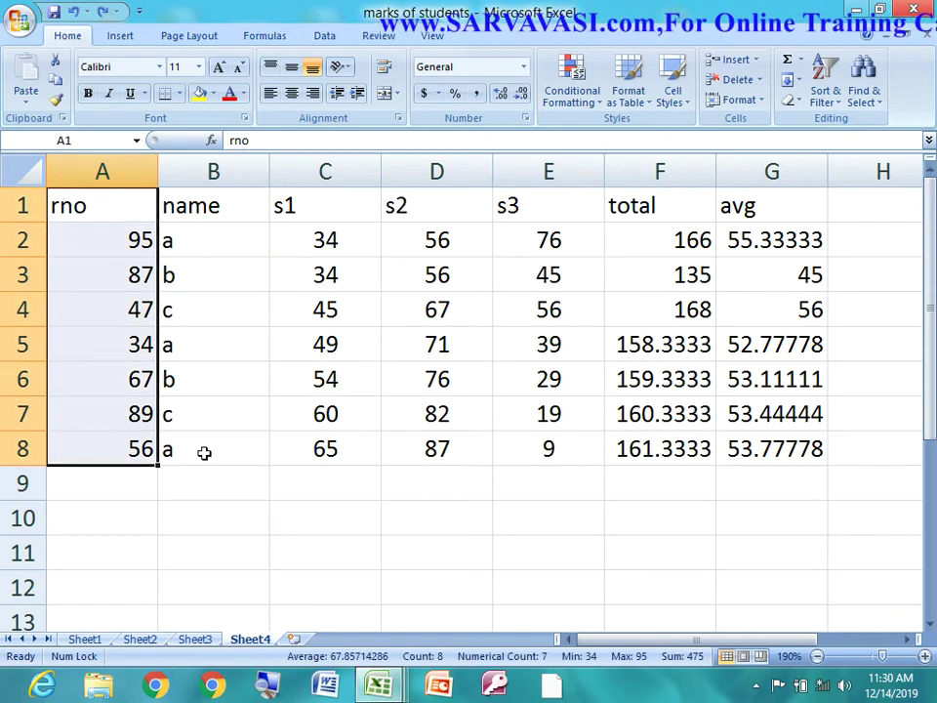
{"action": "left_click", "coordinate": [825, 83]}
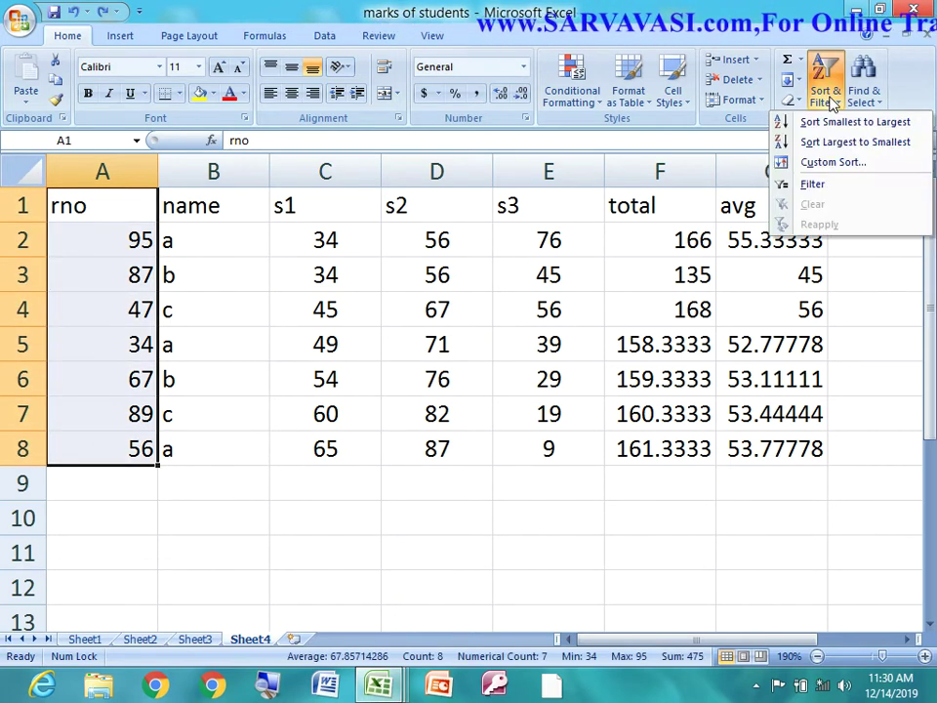
{"action": "left_click", "coordinate": [855, 143]}
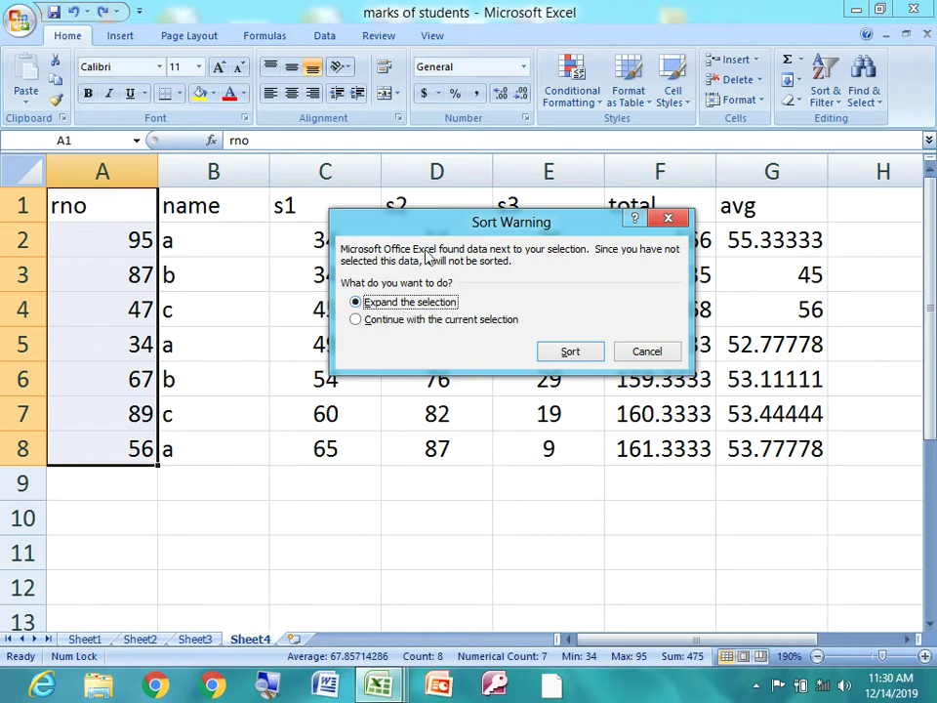
{"action": "left_click_drag", "start_coordinate": [453, 226], "coordinate": [440, 92]}
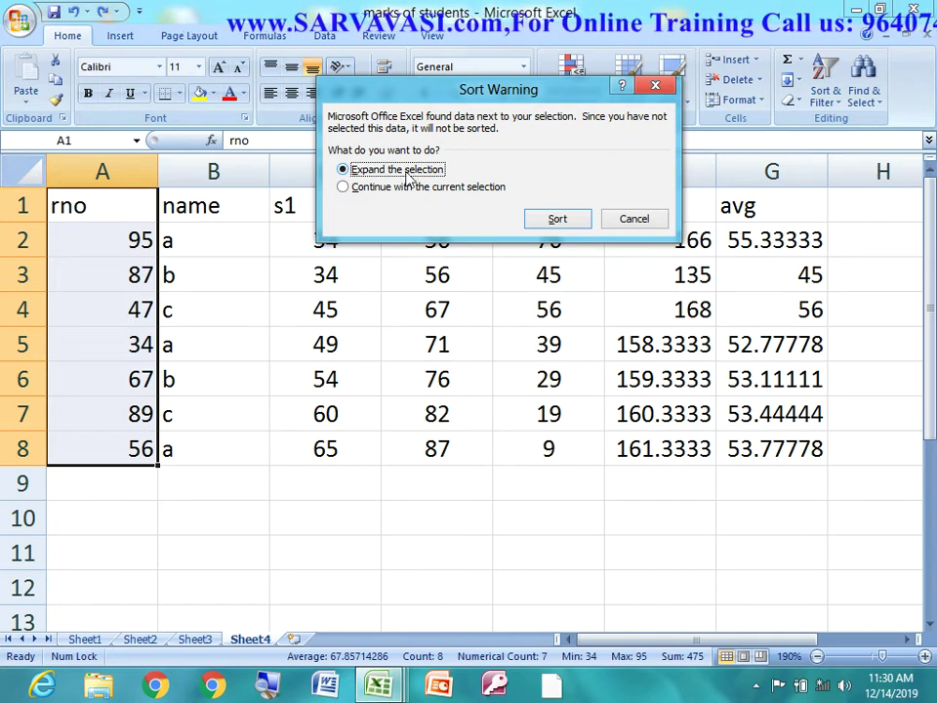
{"action": "left_click", "coordinate": [381, 194]}
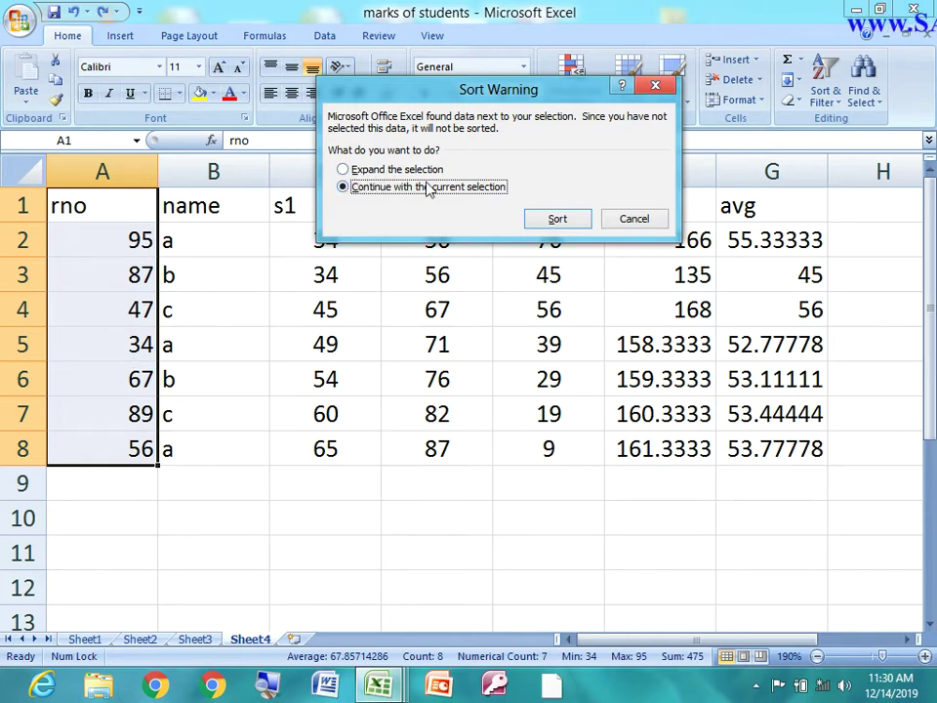
{"action": "left_click", "coordinate": [558, 220]}
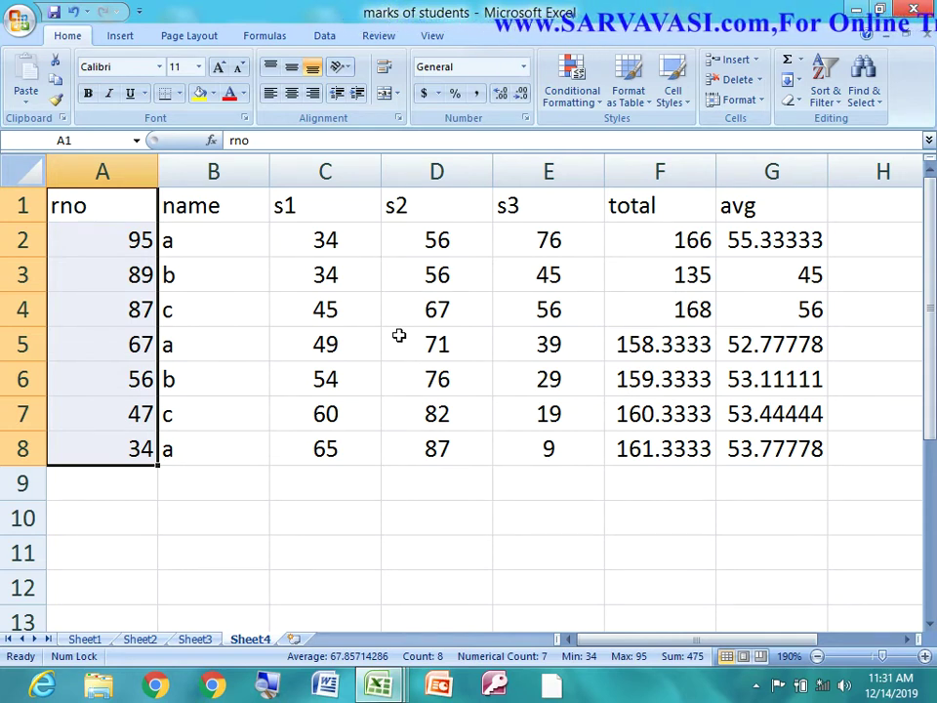
{"action": "key", "text": "ctrl+z"}
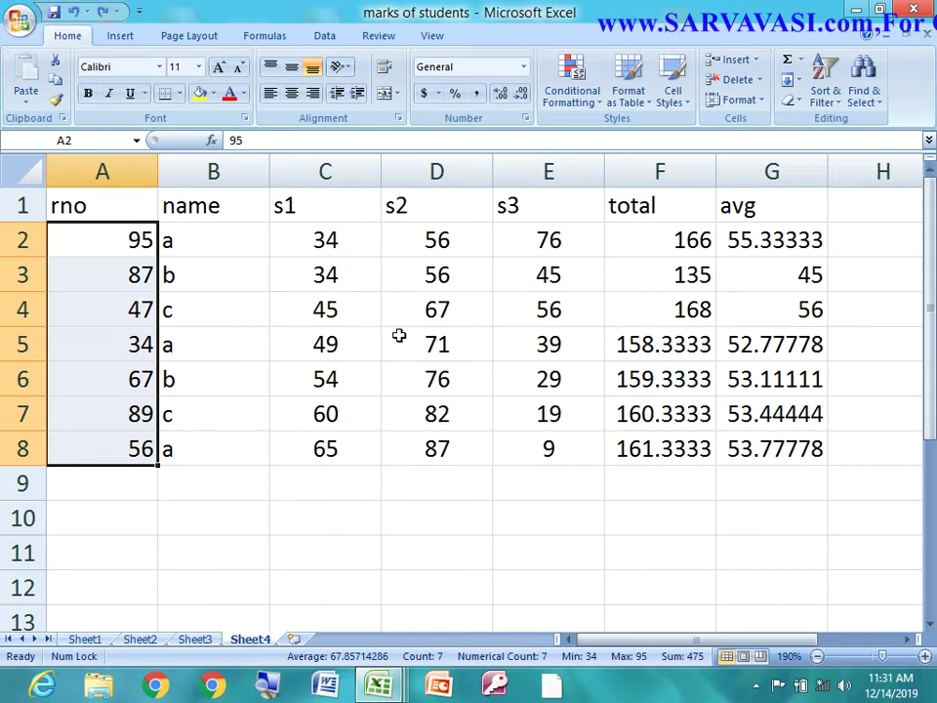
Select A1:G8 and turn on Filter so rno through avg get dropdown arrows
{"action": "left_click", "coordinate": [825, 107]}
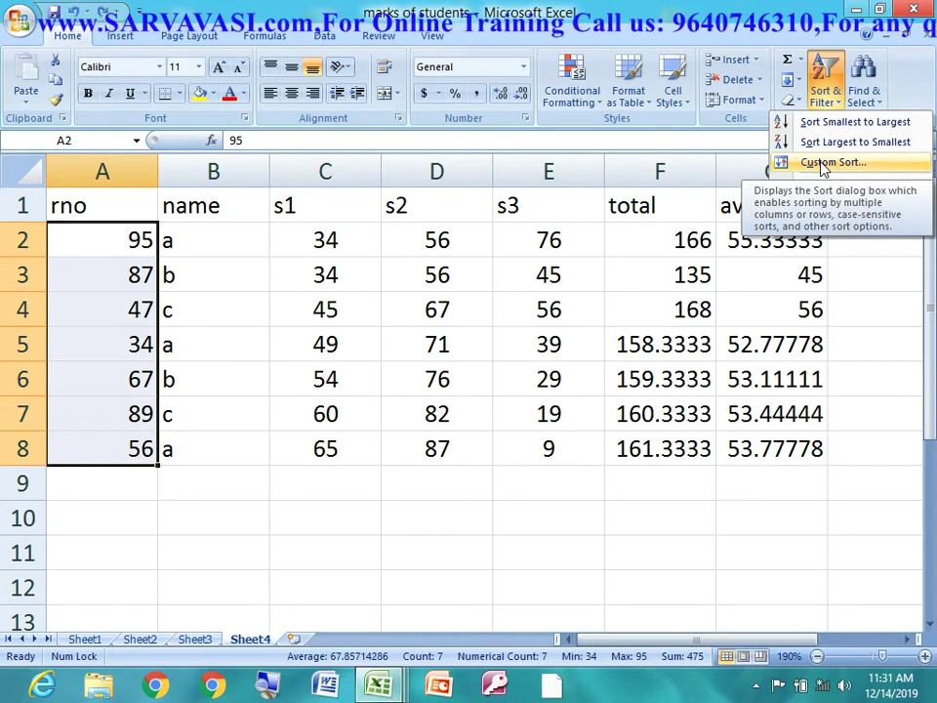
{"action": "left_click", "coordinate": [194, 224]}
{"action": "left_click", "coordinate": [112, 204]}
{"action": "mouse_move", "coordinate": [112, 204]}
{"action": "left_mouse_down"}
{"action": "mouse_move", "coordinate": [209, 207]}
{"action": "mouse_move", "coordinate": [696, 409]}
{"action": "mouse_move", "coordinate": [765, 443]}
{"action": "mouse_move", "coordinate": [755, 456]}
{"action": "left_mouse_up"}
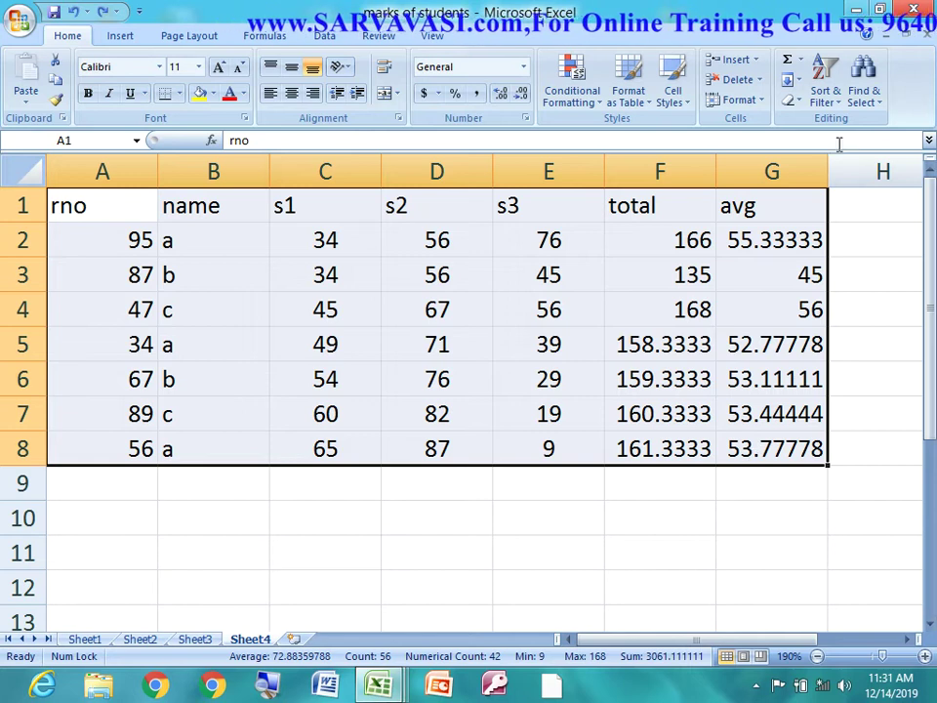
{"action": "left_click", "coordinate": [824, 83]}
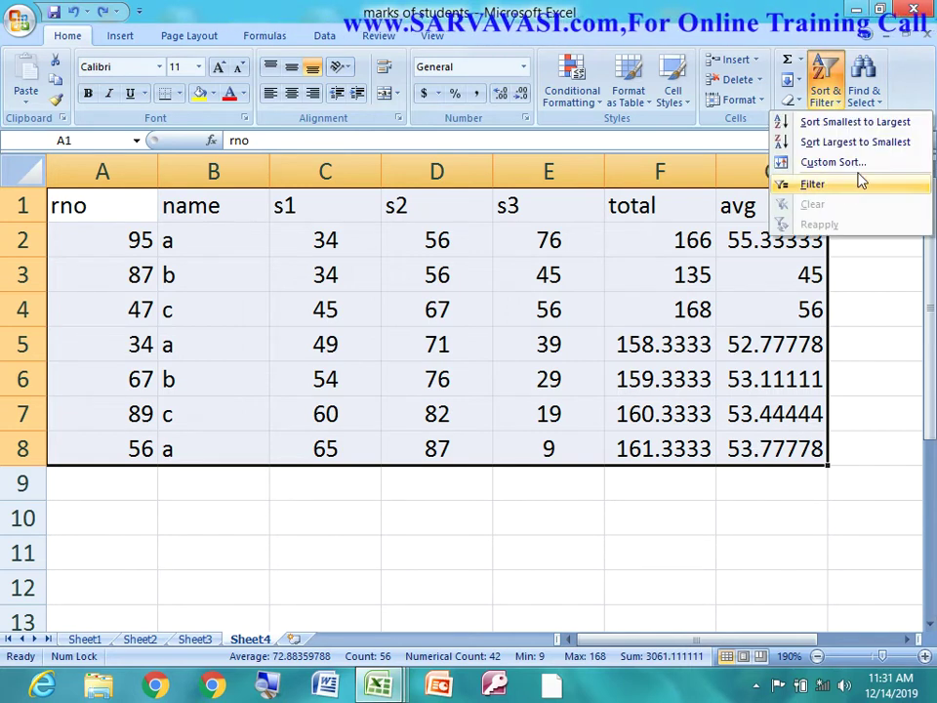
{"action": "left_click", "coordinate": [853, 185]}
{"action": "left_click", "coordinate": [306, 243]}
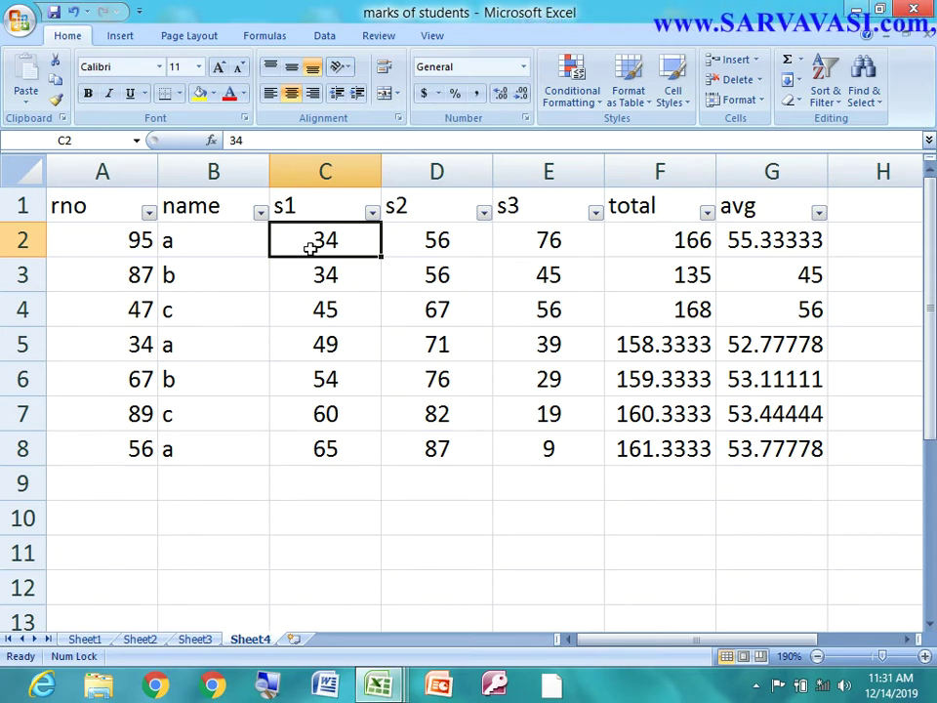
Filter the name column to show only students named a
{"action": "left_click", "coordinate": [225, 250]}
{"action": "mouse_move", "coordinate": [195, 241]}
{"action": "left_mouse_down"}
{"action": "mouse_move", "coordinate": [236, 412]}
{"action": "mouse_move", "coordinate": [231, 438]}
{"action": "left_mouse_up"}
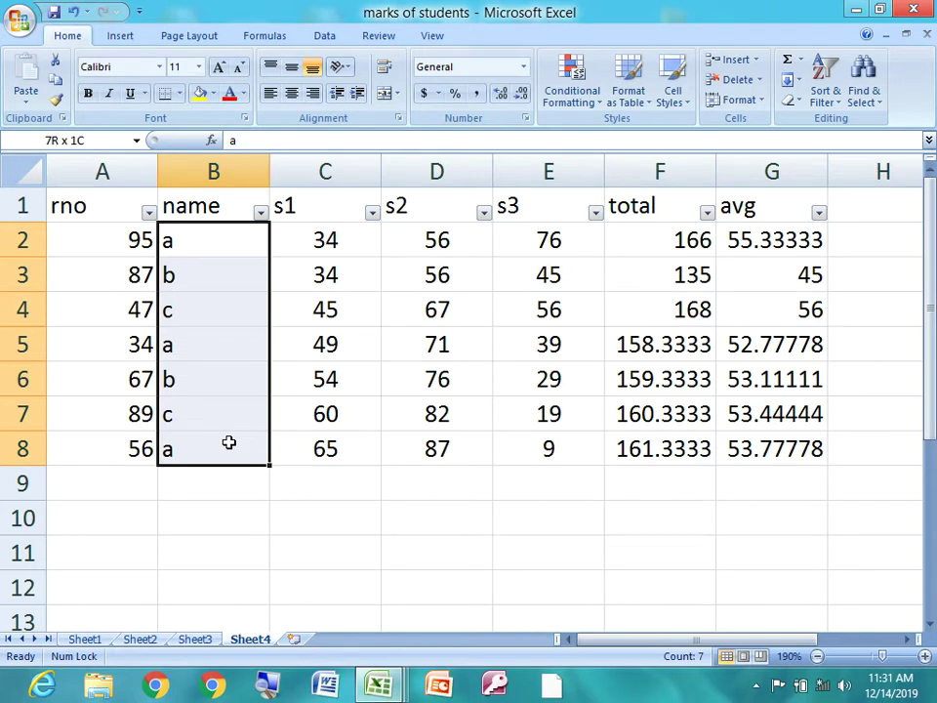
{"action": "left_click", "coordinate": [323, 439]}
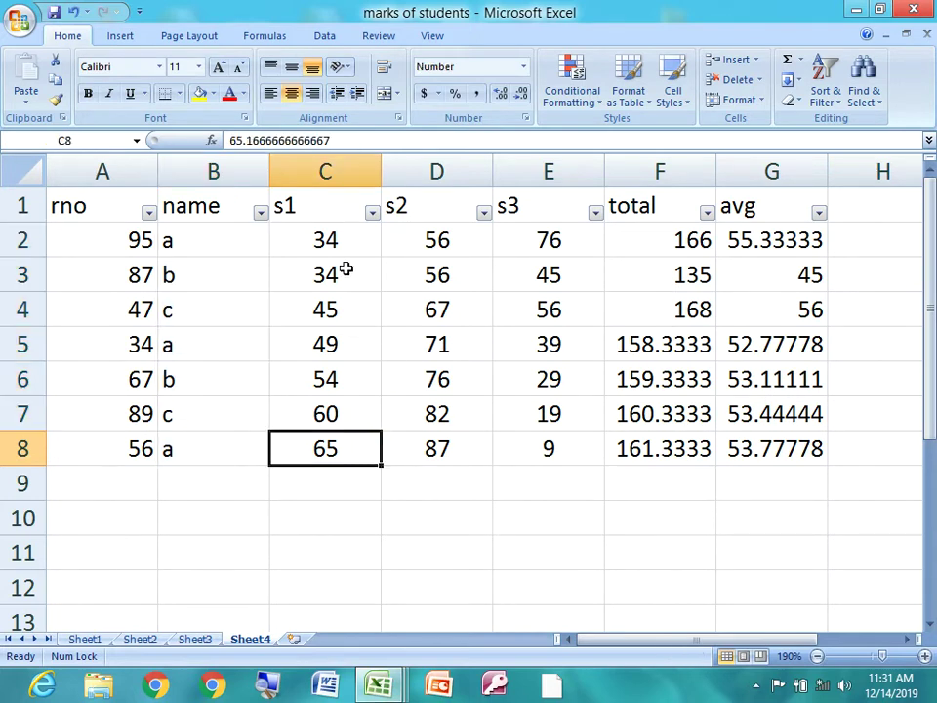
{"action": "left_click", "coordinate": [260, 212]}
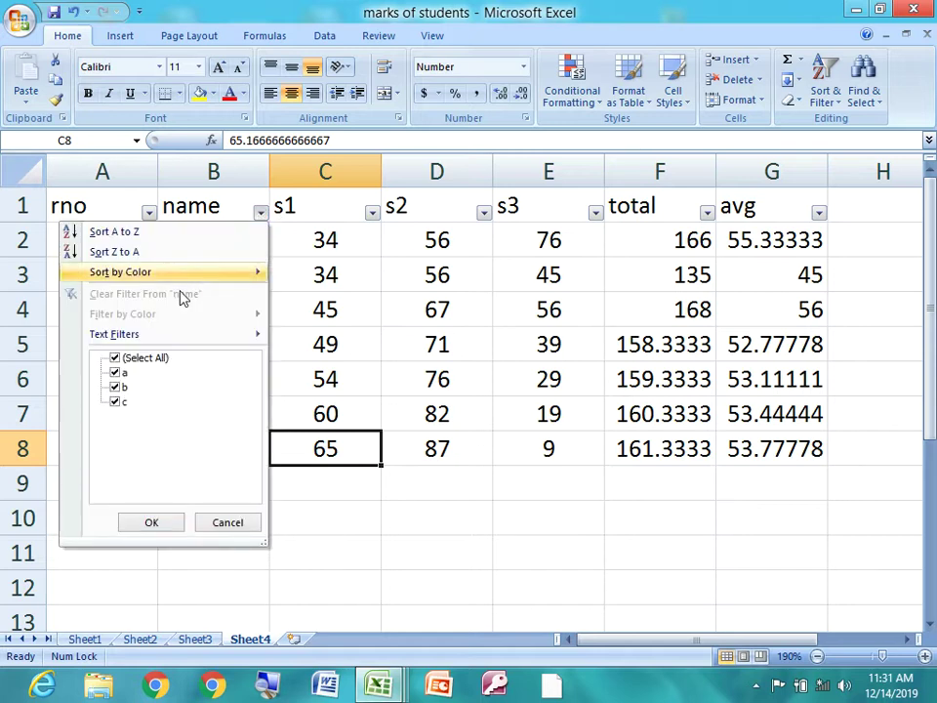
{"action": "left_click", "coordinate": [135, 359]}
{"action": "left_click", "coordinate": [115, 373]}
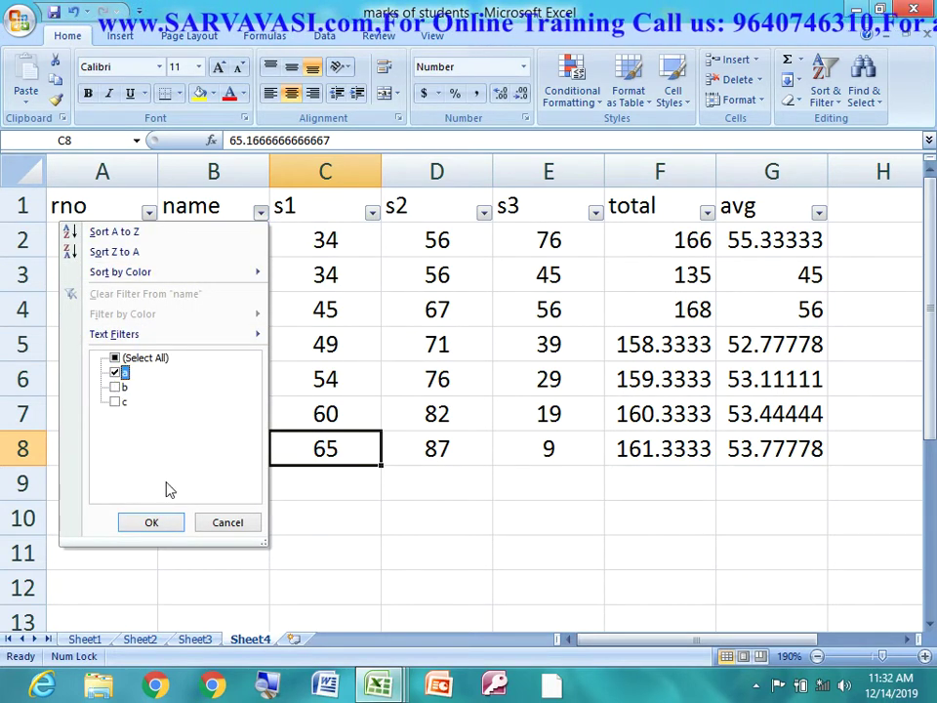
{"action": "left_click", "coordinate": [150, 524]}
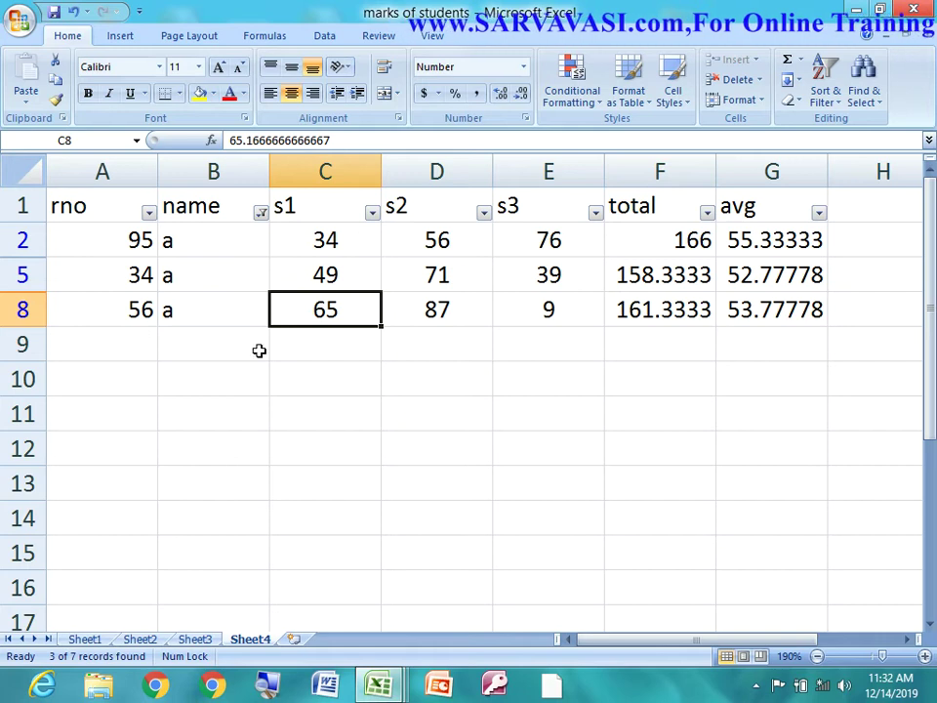
Change the name filter to show only students named b
{"action": "left_click", "coordinate": [260, 213]}
{"action": "left_click", "coordinate": [115, 357]}
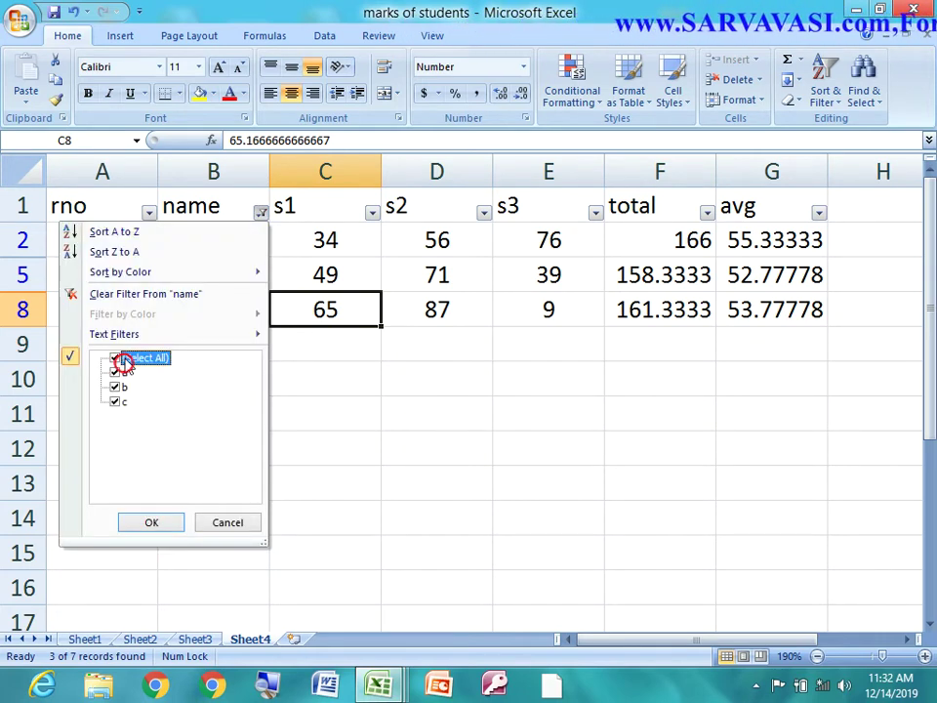
{"action": "left_click", "coordinate": [115, 359]}
{"action": "left_click", "coordinate": [118, 387]}
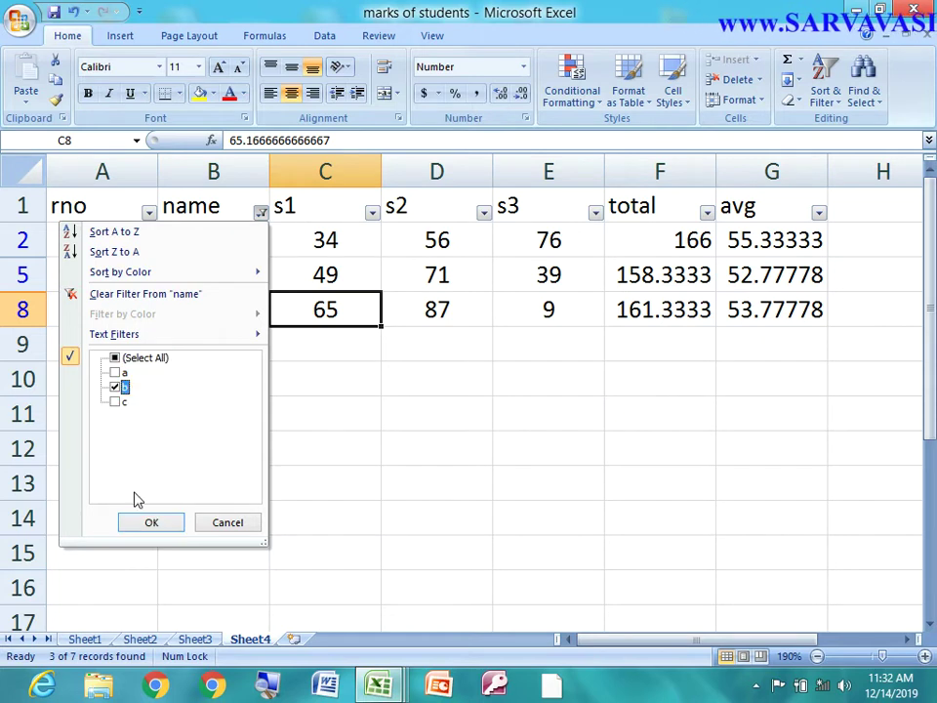
{"action": "left_click", "coordinate": [153, 524]}
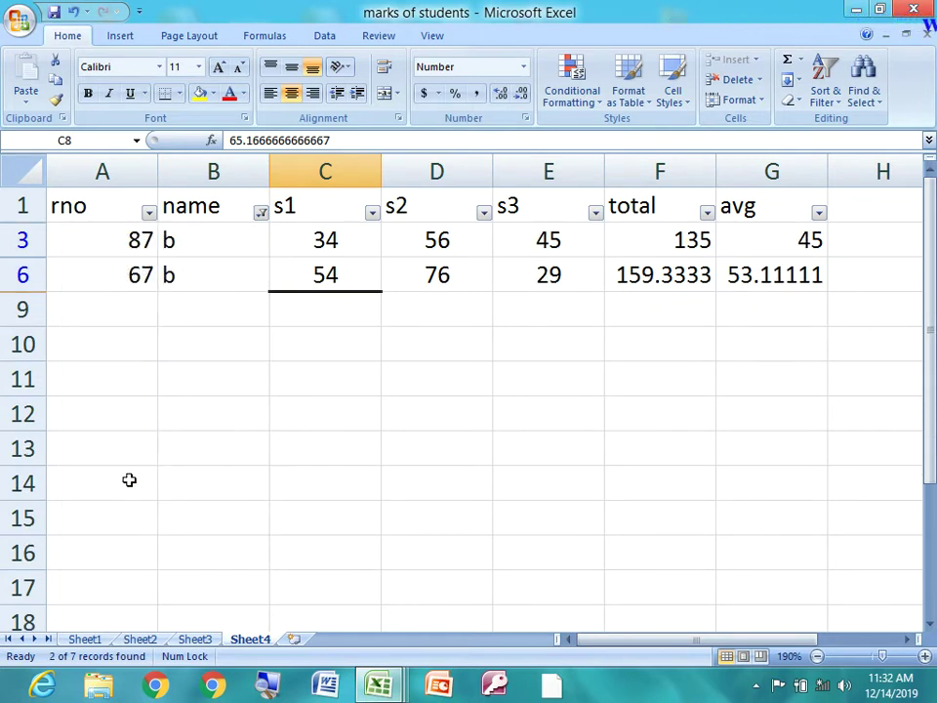
Filter name to c, then clear the name filter to show all seven rows
{"action": "left_click", "coordinate": [261, 213]}
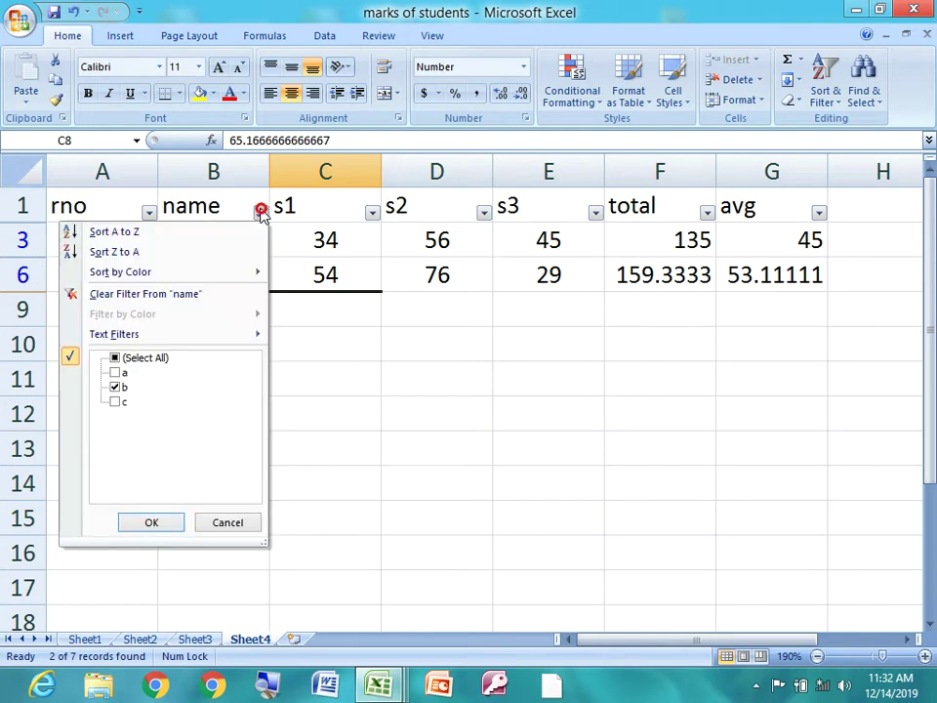
{"action": "left_click", "coordinate": [115, 388]}
{"action": "left_click", "coordinate": [116, 402]}
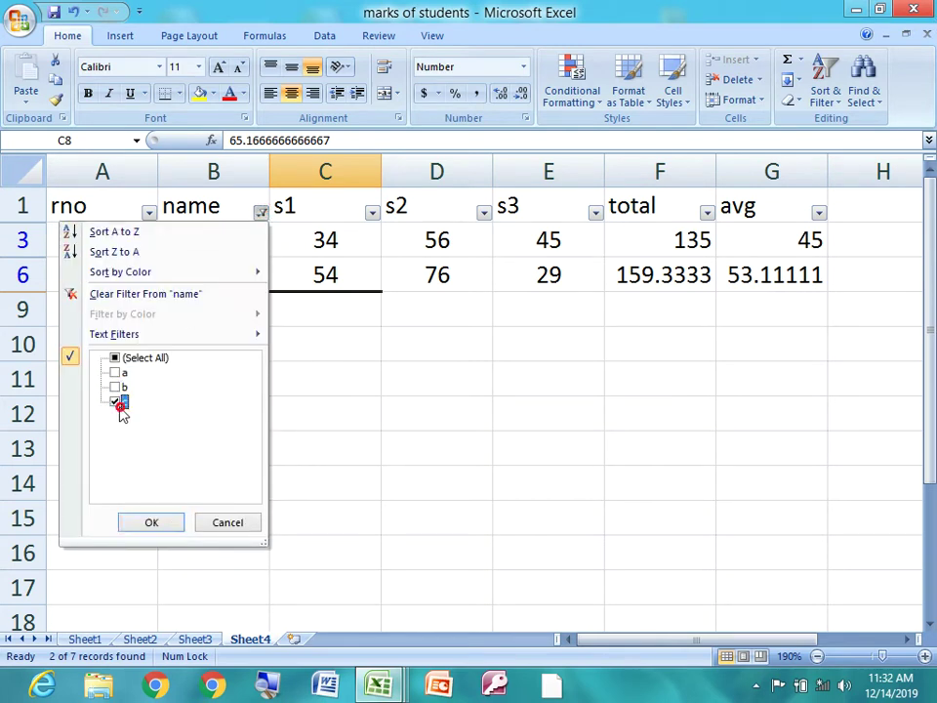
{"action": "left_click", "coordinate": [154, 523]}
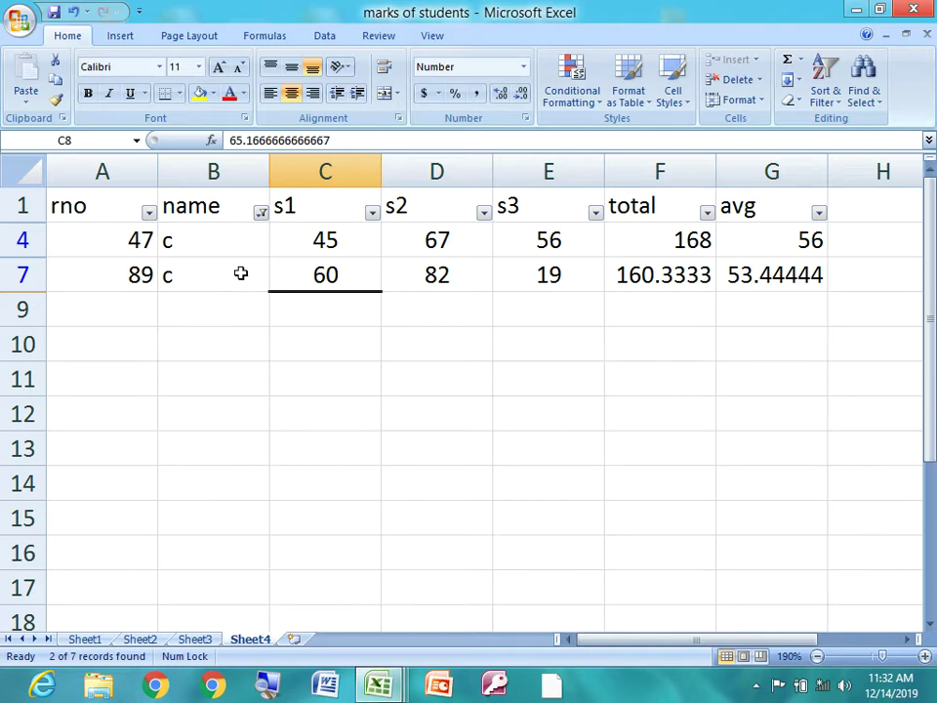
{"action": "left_click", "coordinate": [261, 214]}
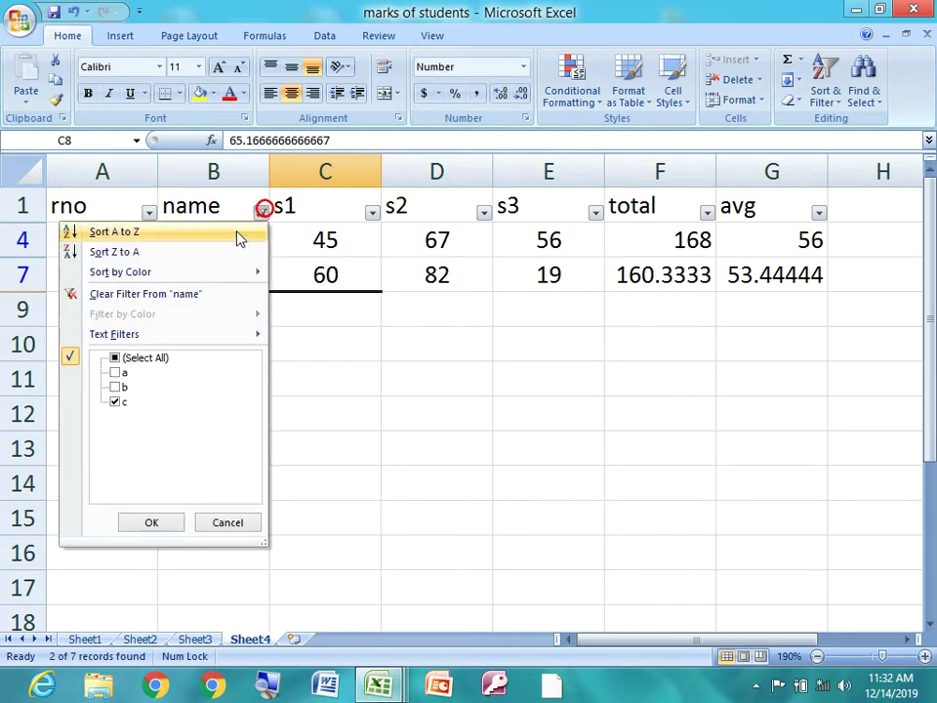
{"action": "left_click", "coordinate": [112, 296]}
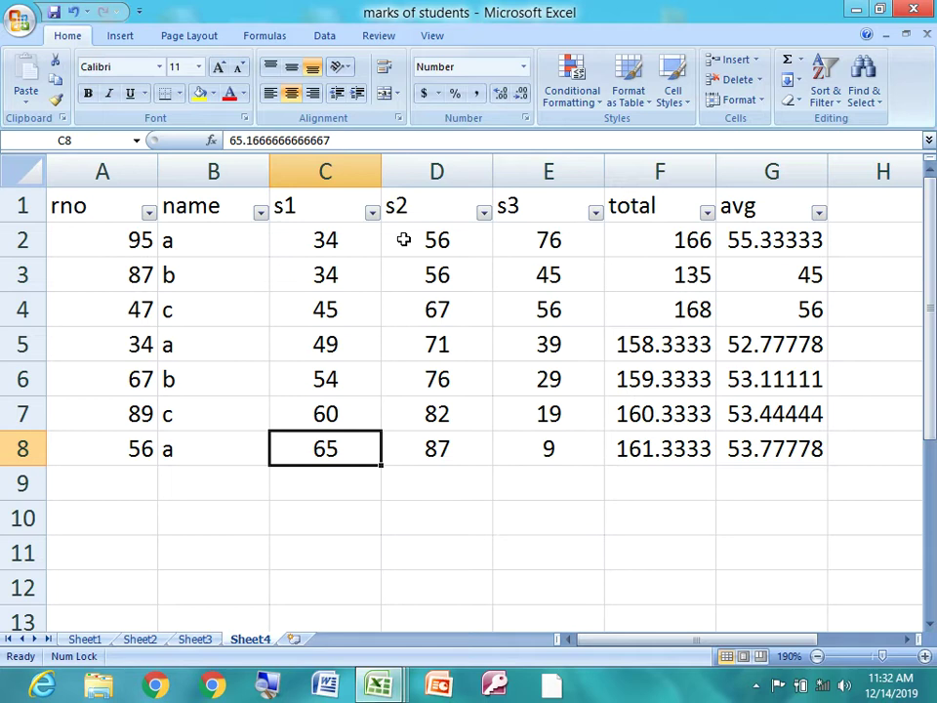
Filter column s1 to show only students with 35 marks or less
{"action": "left_click", "coordinate": [371, 214]}
{"action": "mouse_move", "coordinate": [236, 334]}
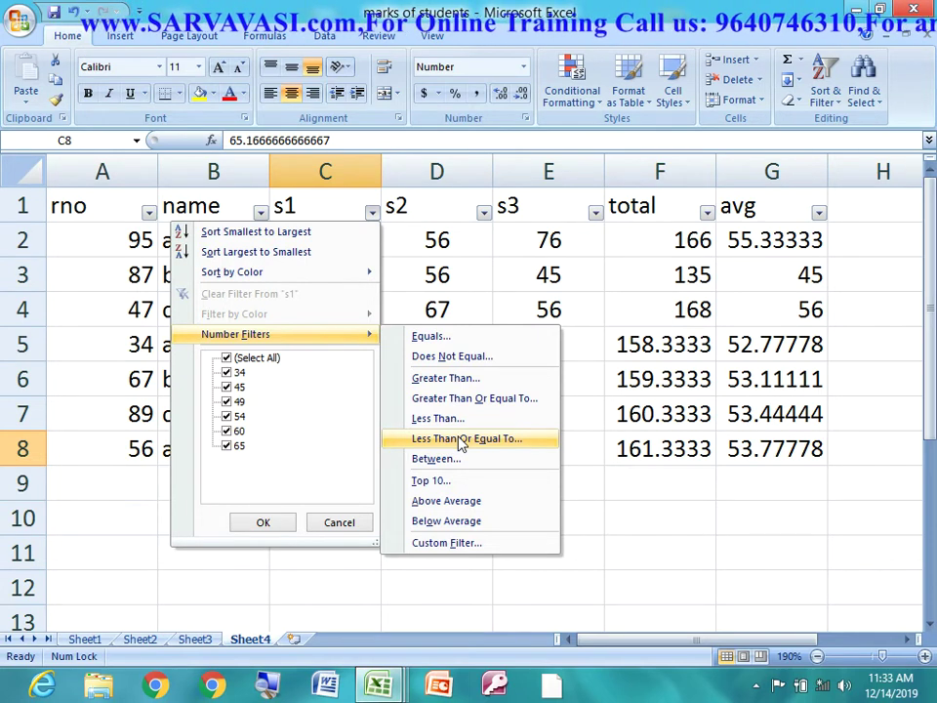
{"action": "left_click", "coordinate": [463, 439]}
{"action": "type", "text": "35"}
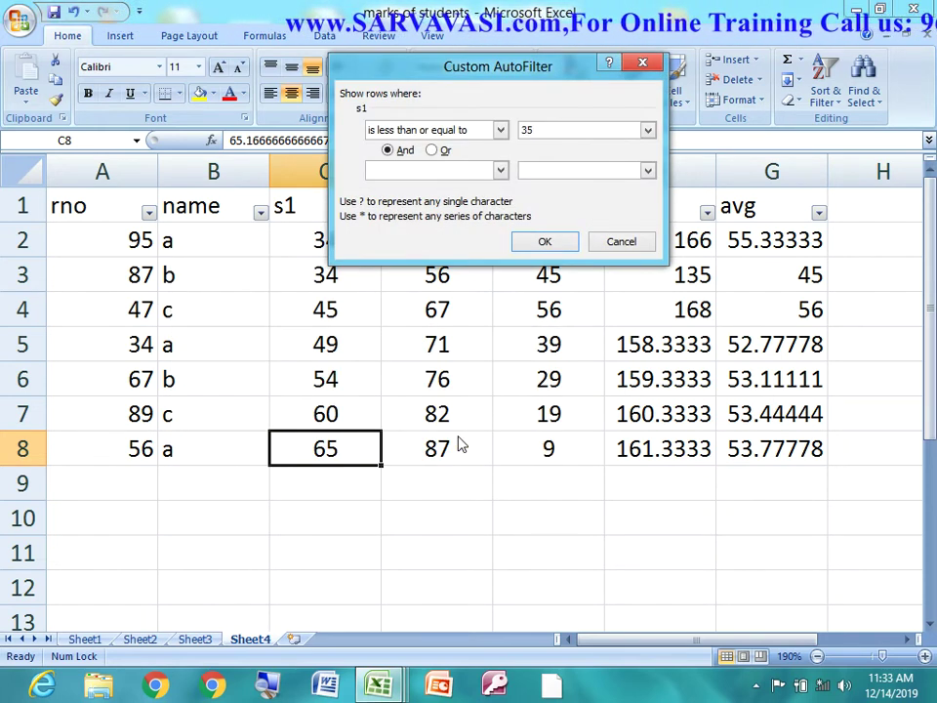
{"action": "left_click", "coordinate": [541, 241]}
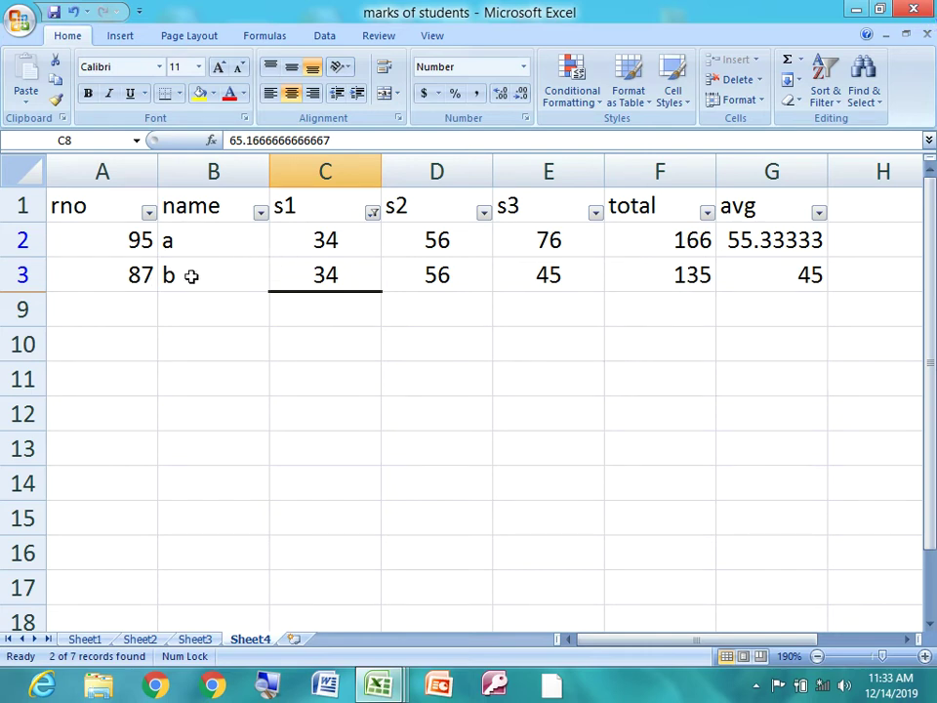
Select the remaining rows' rno and name cells, then clear the s1 filter and select F4
{"action": "left_click_drag", "start_coordinate": [132, 239], "coordinate": [231, 259]}
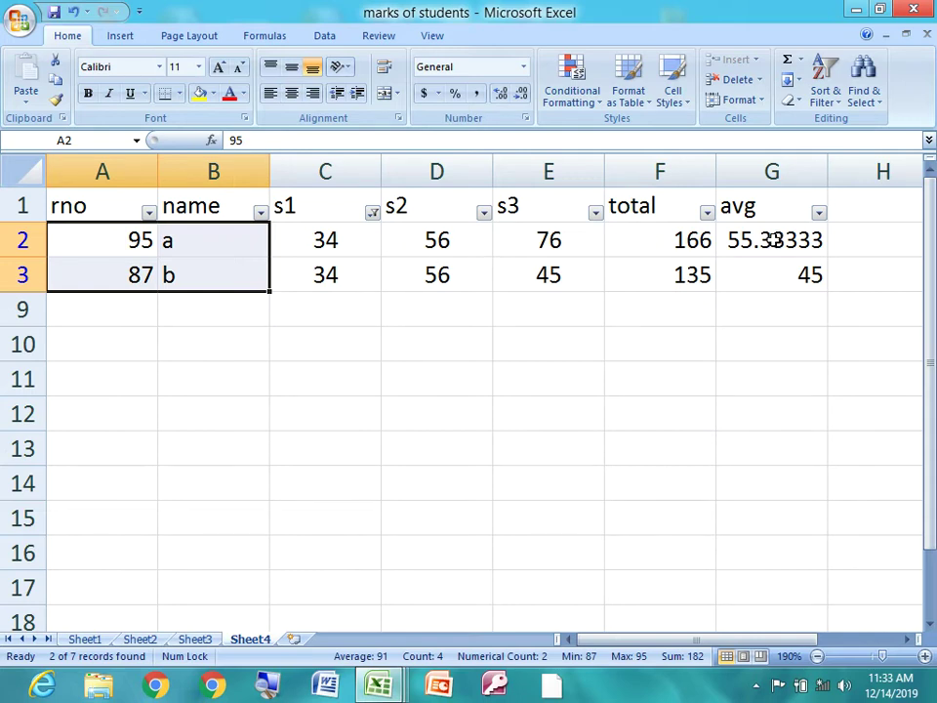
{"action": "left_click", "coordinate": [372, 213]}
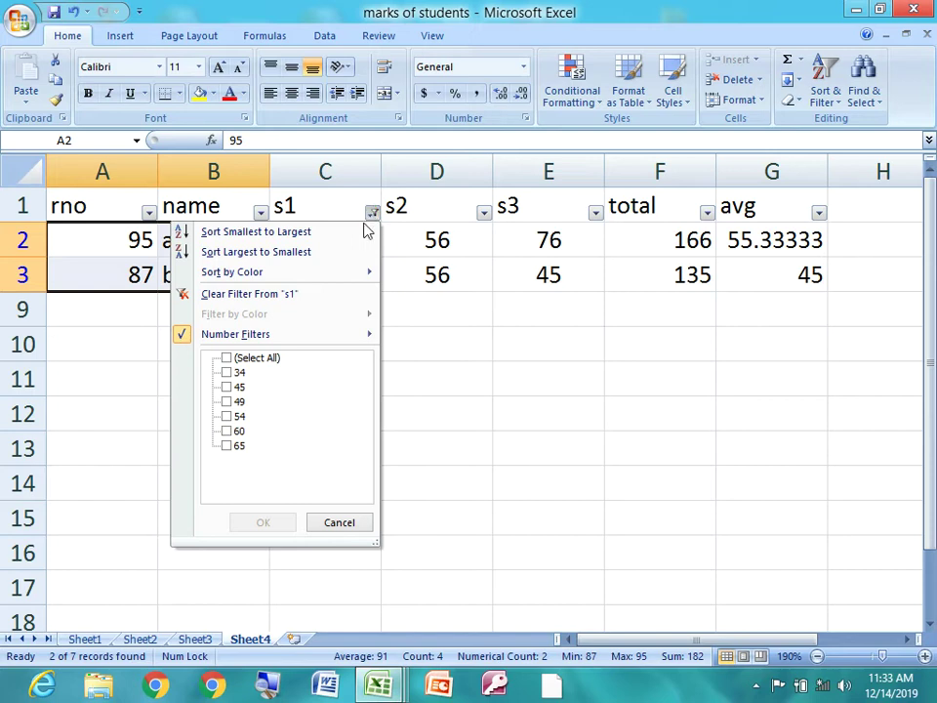
{"action": "left_click", "coordinate": [264, 293]}
{"action": "left_click", "coordinate": [617, 309]}
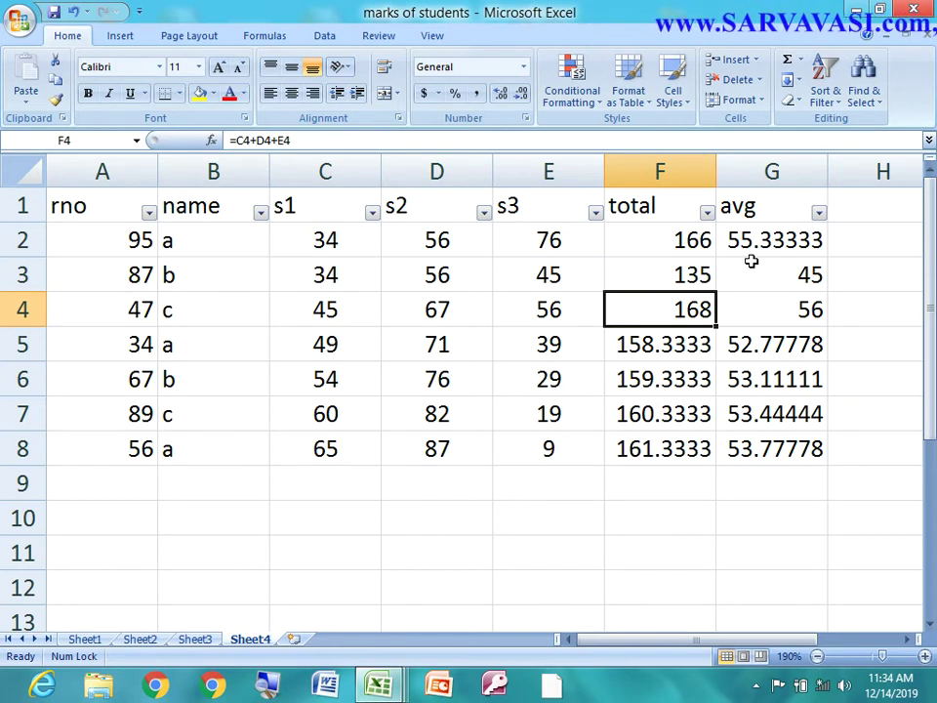
Filter the total column to show only students with a total of 159 or more
{"action": "left_click", "coordinate": [707, 213]}
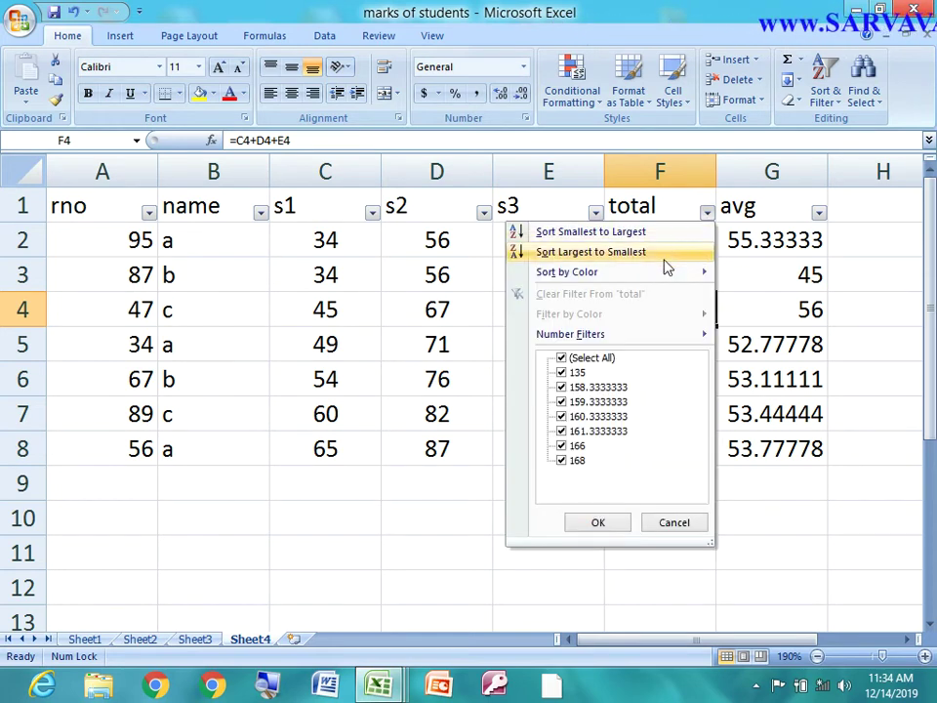
{"action": "mouse_move", "coordinate": [605, 333]}
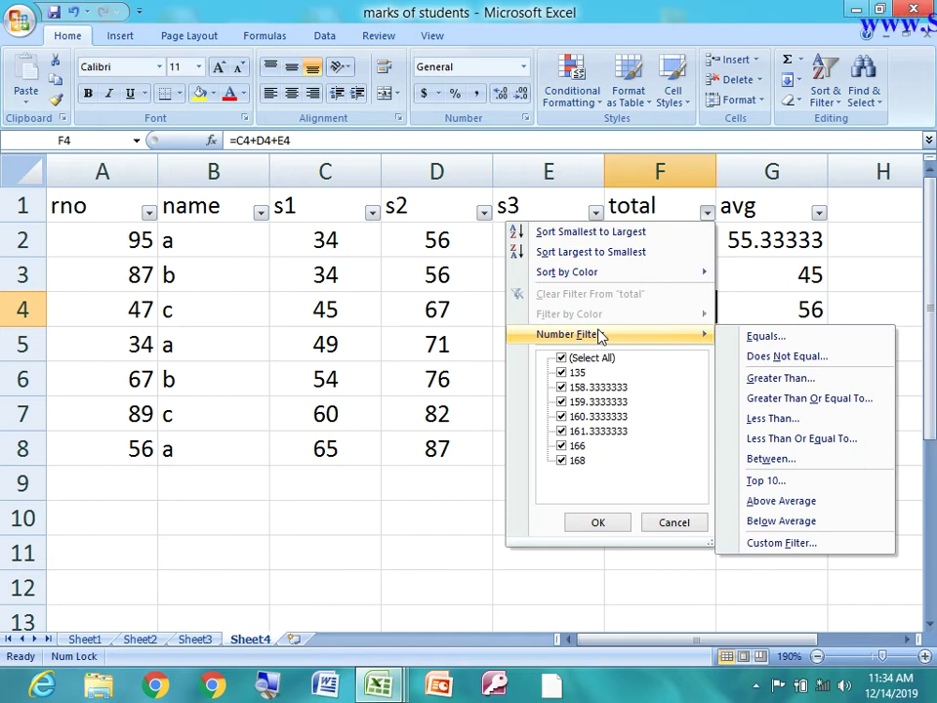
{"action": "left_click", "coordinate": [802, 398]}
{"action": "type", "text": "159"}
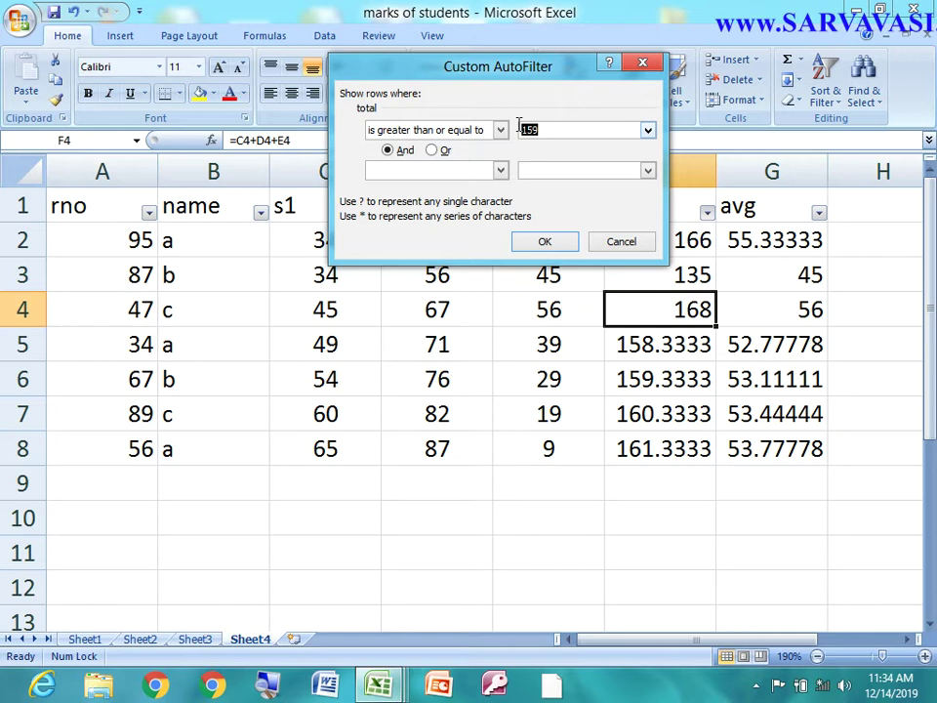
{"action": "left_click", "coordinate": [500, 171]}
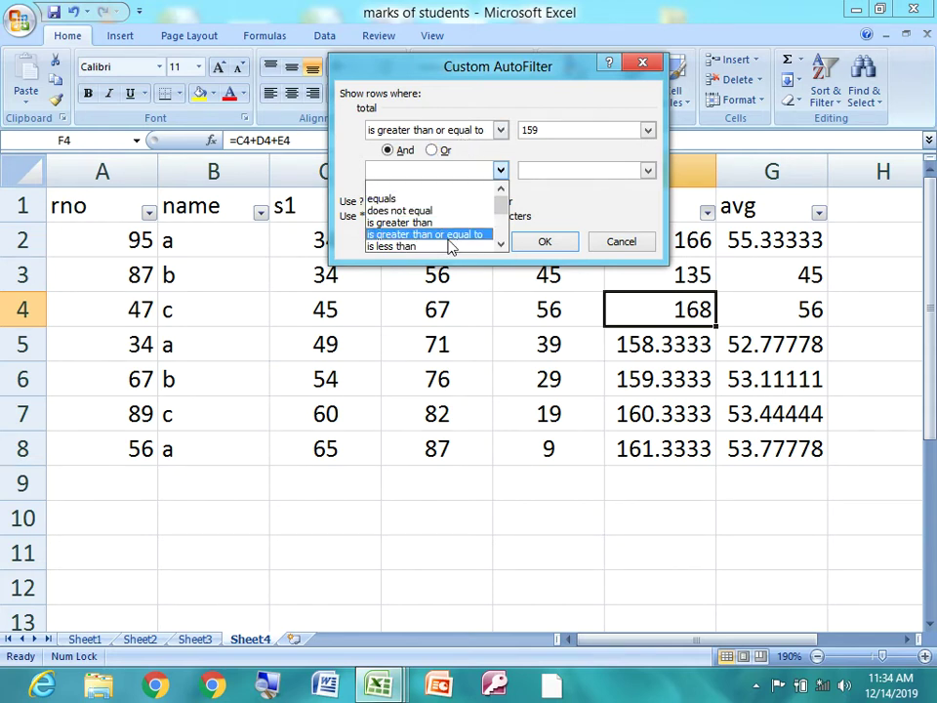
{"action": "scroll", "coordinate": [437, 247], "scroll_direction": "down", "scroll_amount": 1}
{"action": "scroll", "coordinate": [417, 248], "scroll_direction": "down", "scroll_amount": 2}
{"action": "scroll", "coordinate": [420, 248], "scroll_direction": "down", "scroll_amount": 2}
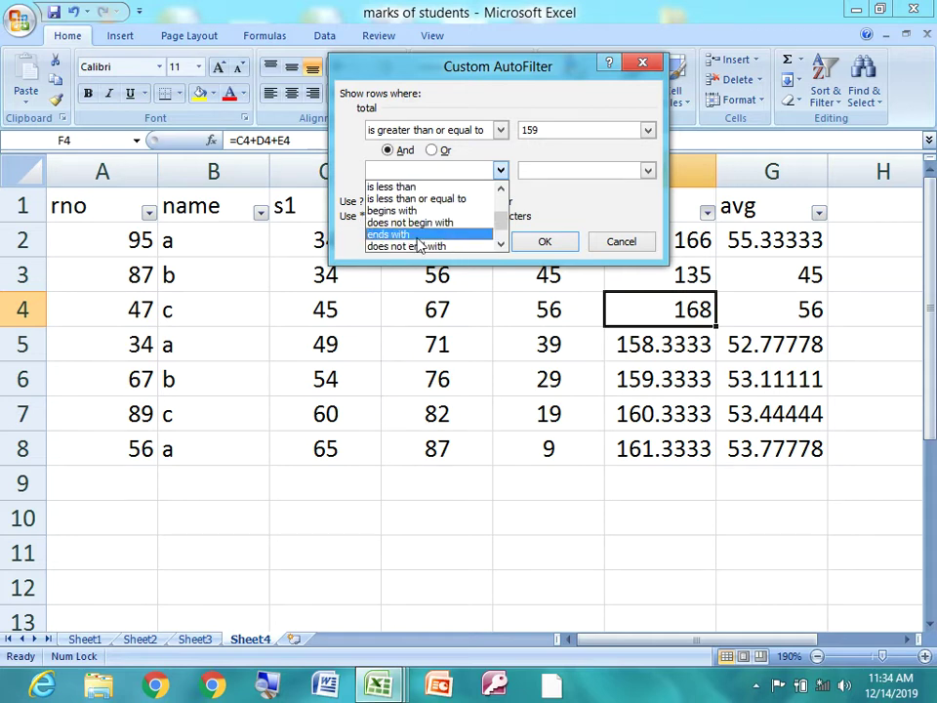
{"action": "scroll", "coordinate": [429, 249], "scroll_direction": "down", "scroll_amount": 1}
{"action": "scroll", "coordinate": [432, 249], "scroll_direction": "down", "scroll_amount": 1}
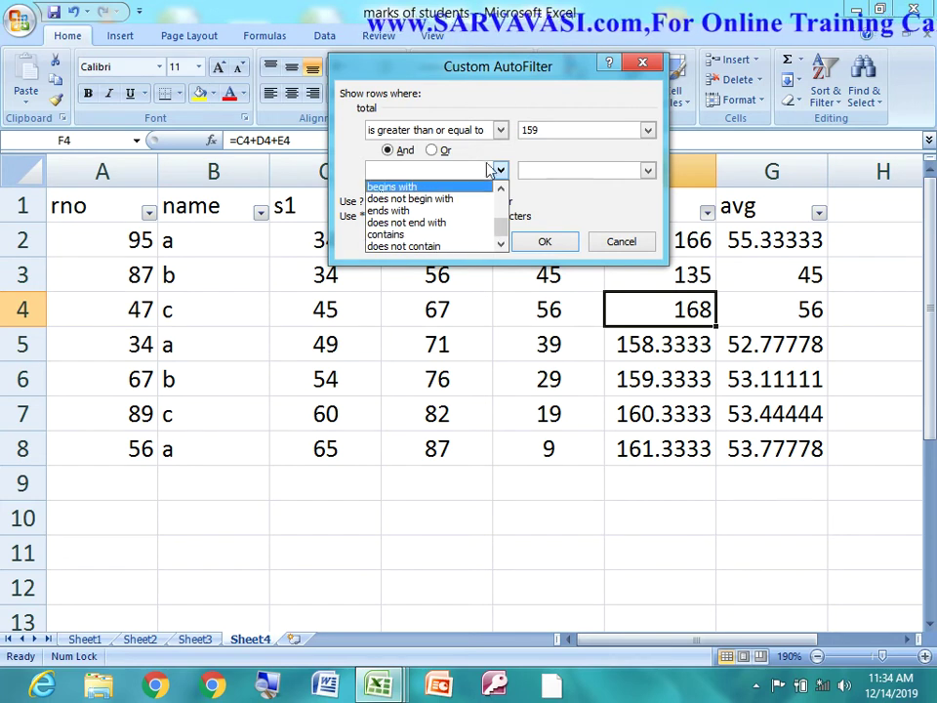
{"action": "left_click", "coordinate": [499, 88]}
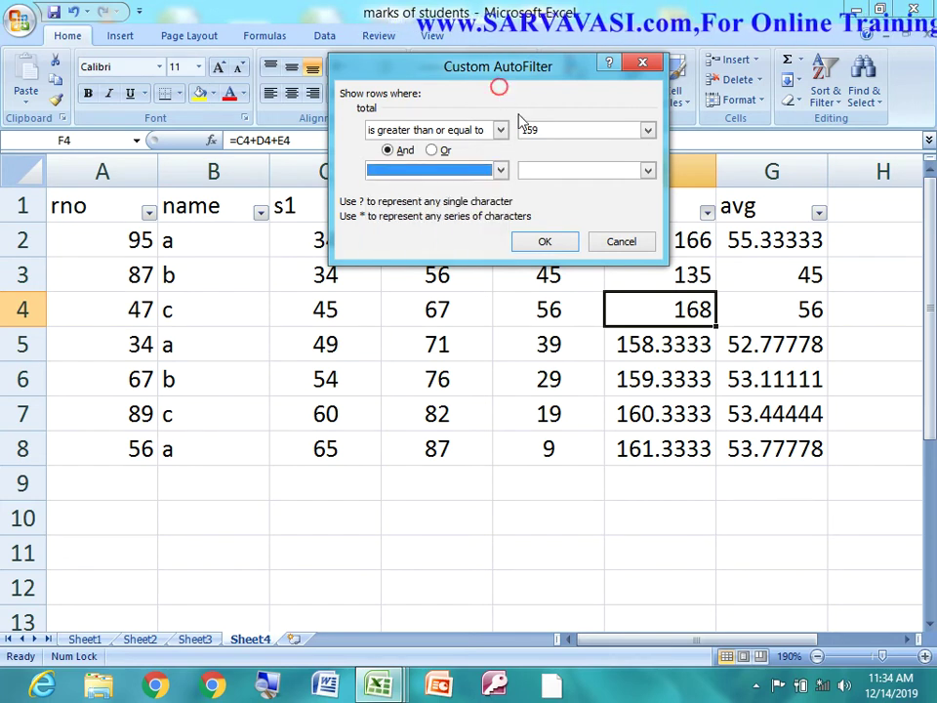
{"action": "left_click", "coordinate": [556, 244]}
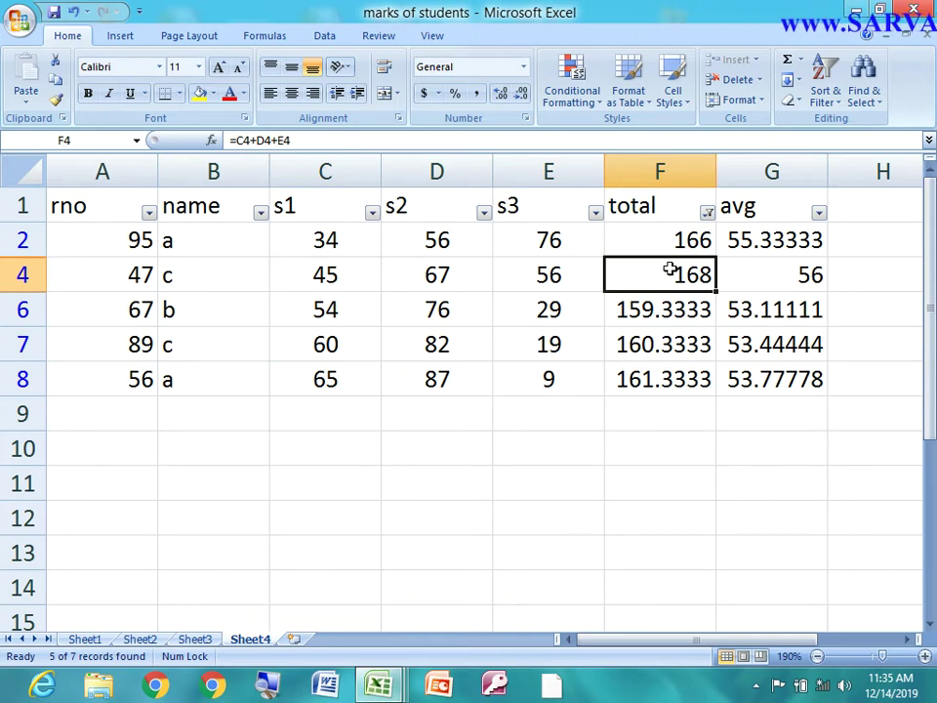
{"action": "left_click_drag", "start_coordinate": [661, 238], "coordinate": [656, 366]}
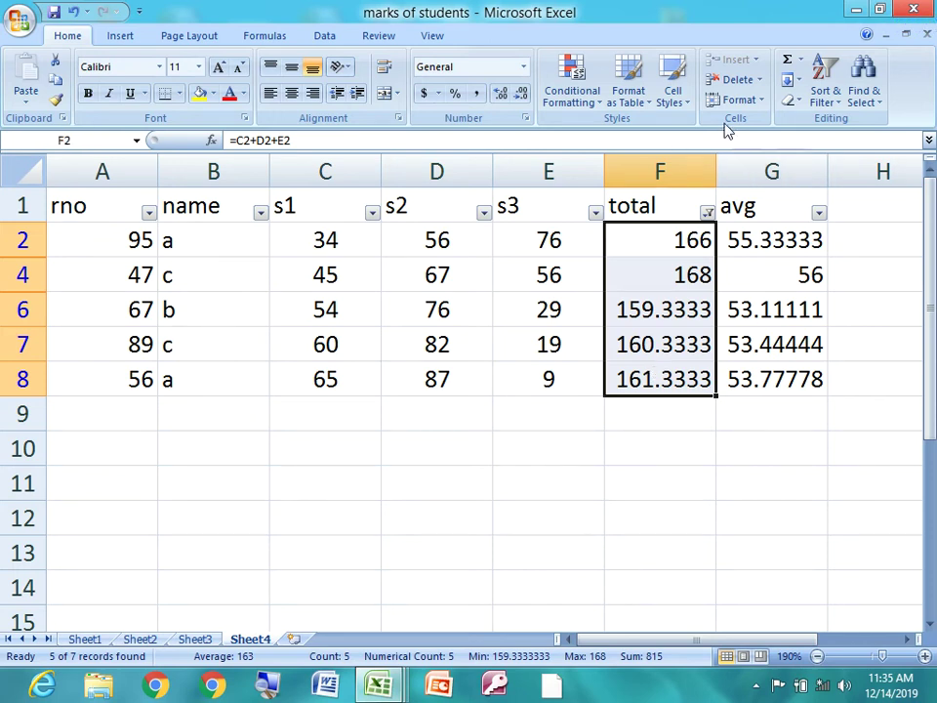
{"action": "left_click", "coordinate": [823, 86]}
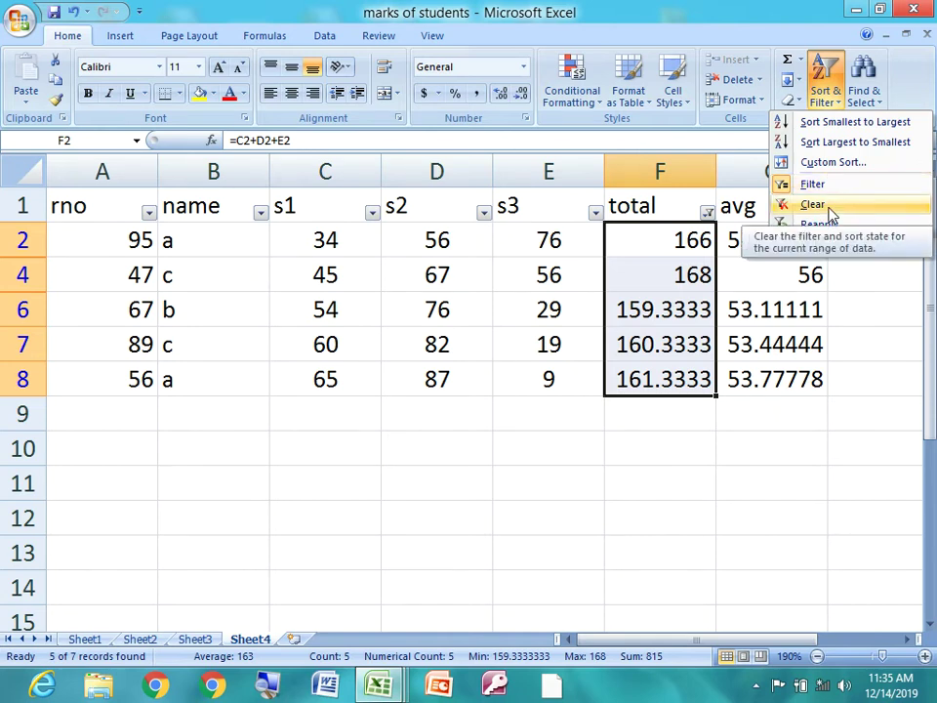
Clear the total filter so all seven student rows show again
{"action": "left_click", "coordinate": [813, 204]}
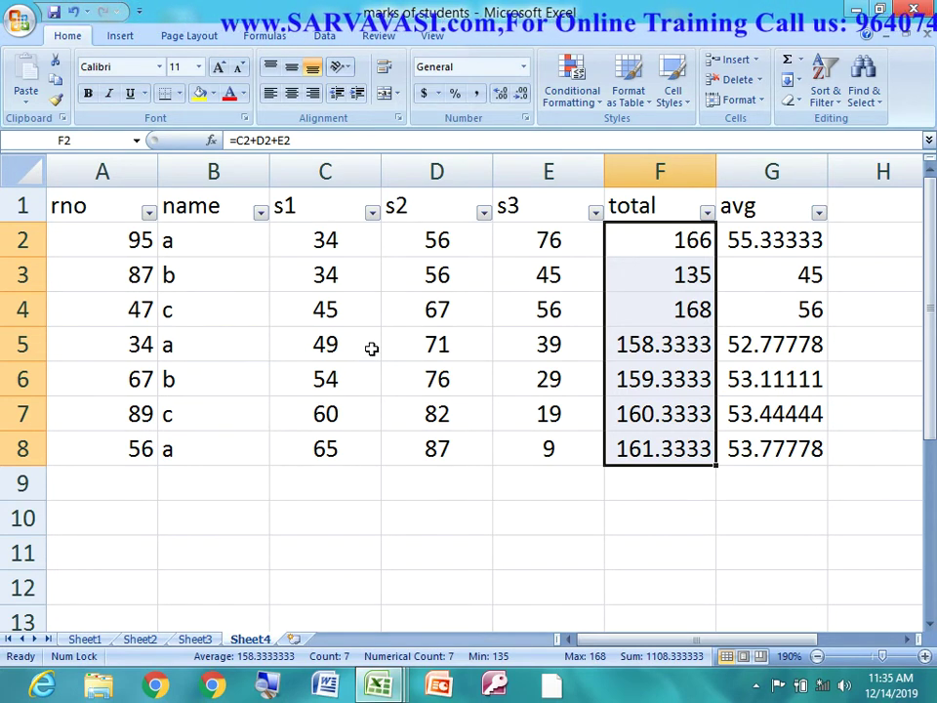
{"action": "left_click", "coordinate": [328, 312]}
{"action": "left_click", "coordinate": [527, 332]}
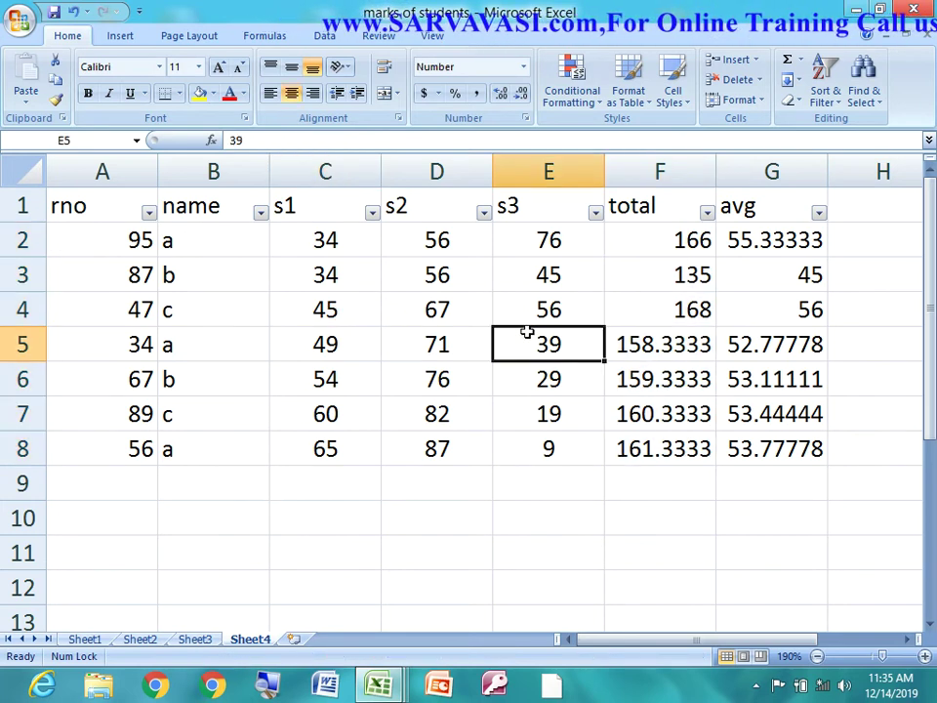
{"action": "left_click", "coordinate": [749, 337]}
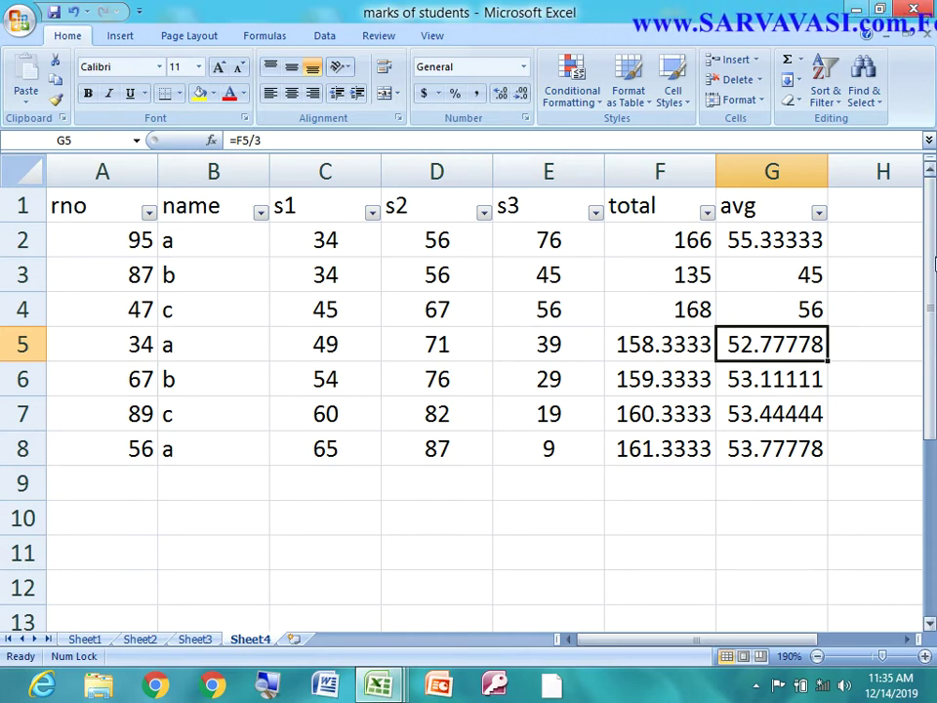
Turn filtering off for the table and bring up the Find and Replace window
{"action": "left_click", "coordinate": [825, 88]}
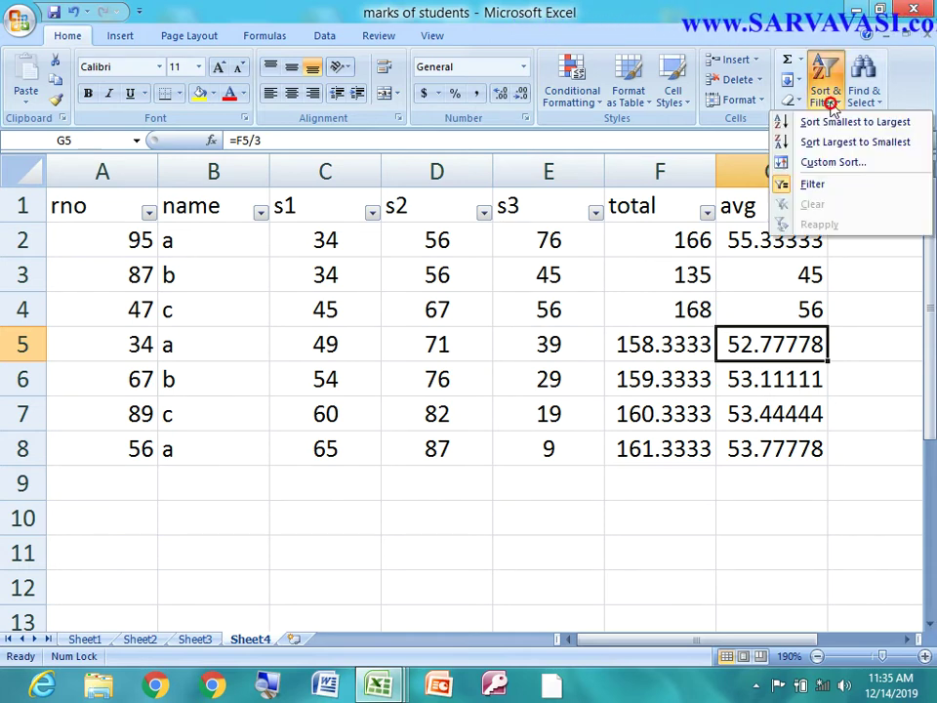
{"action": "left_click", "coordinate": [823, 187]}
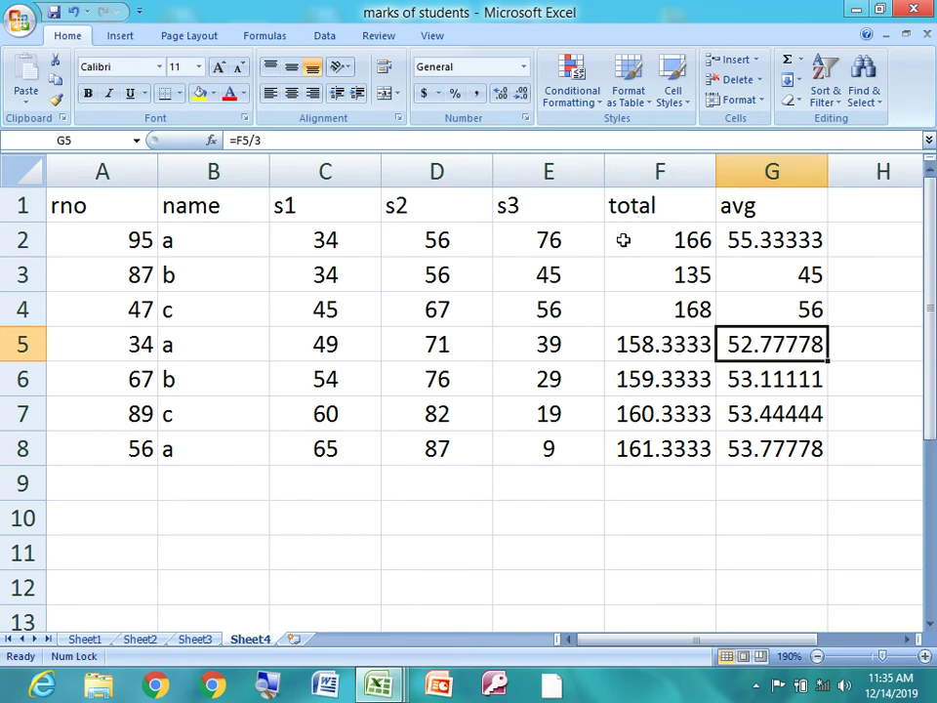
{"action": "left_click", "coordinate": [877, 113]}
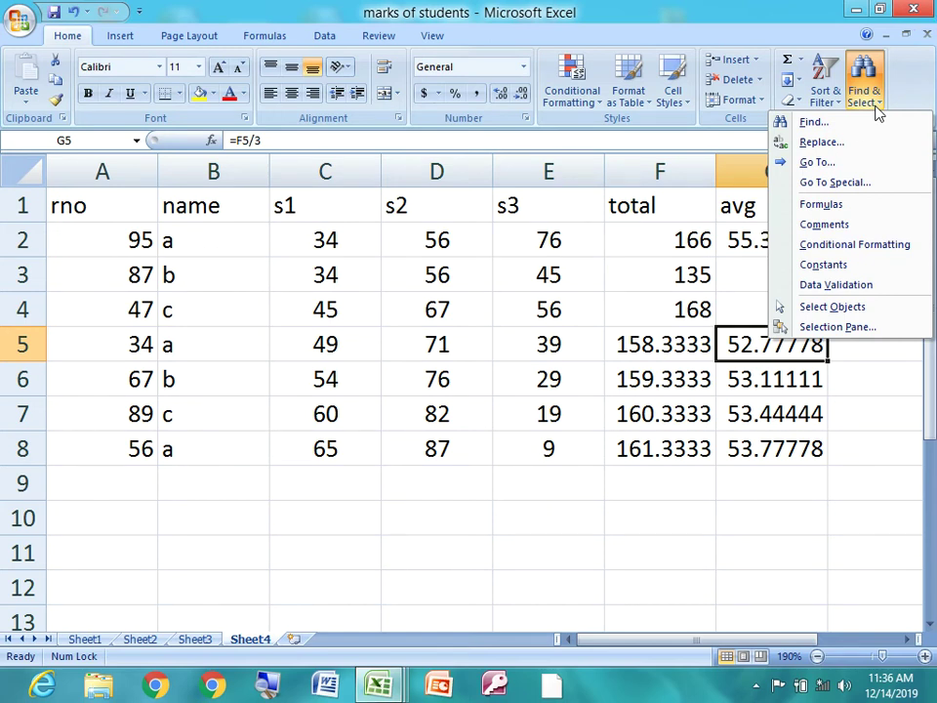
{"action": "left_click", "coordinate": [795, 121]}
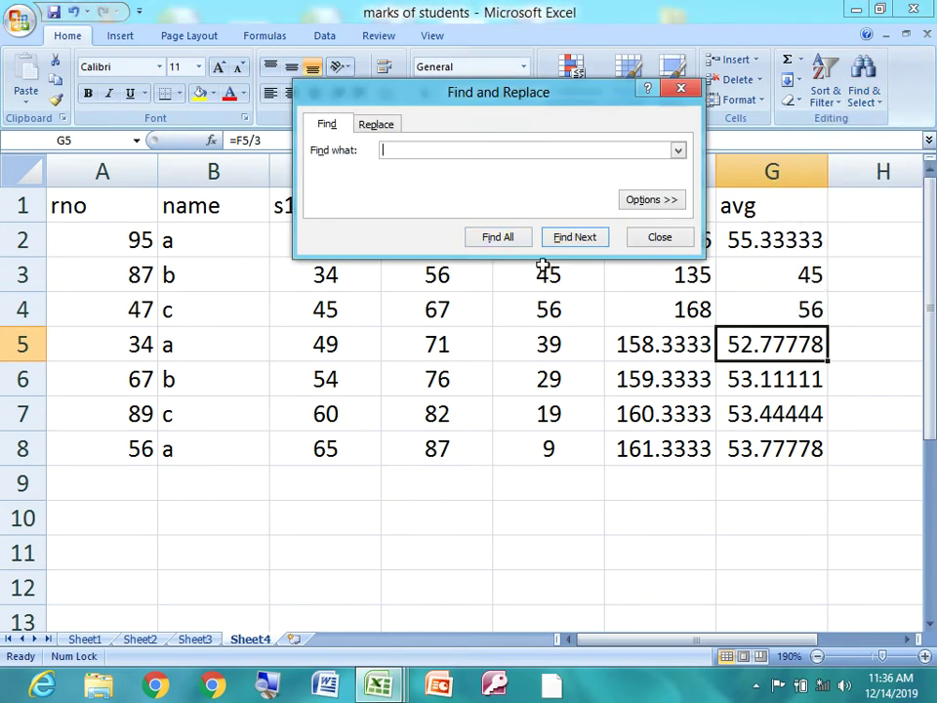
Show the extra options, switch to Replace, and list all cells containing 'a'
{"action": "left_click", "coordinate": [654, 200]}
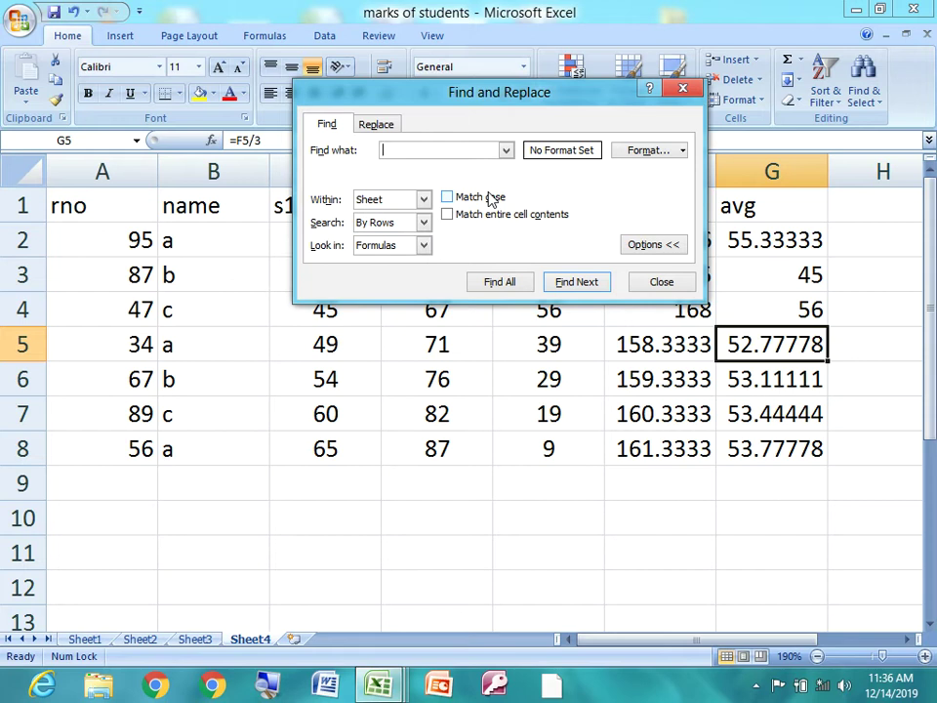
{"action": "left_click", "coordinate": [375, 124]}
{"action": "type", "text": "a"}
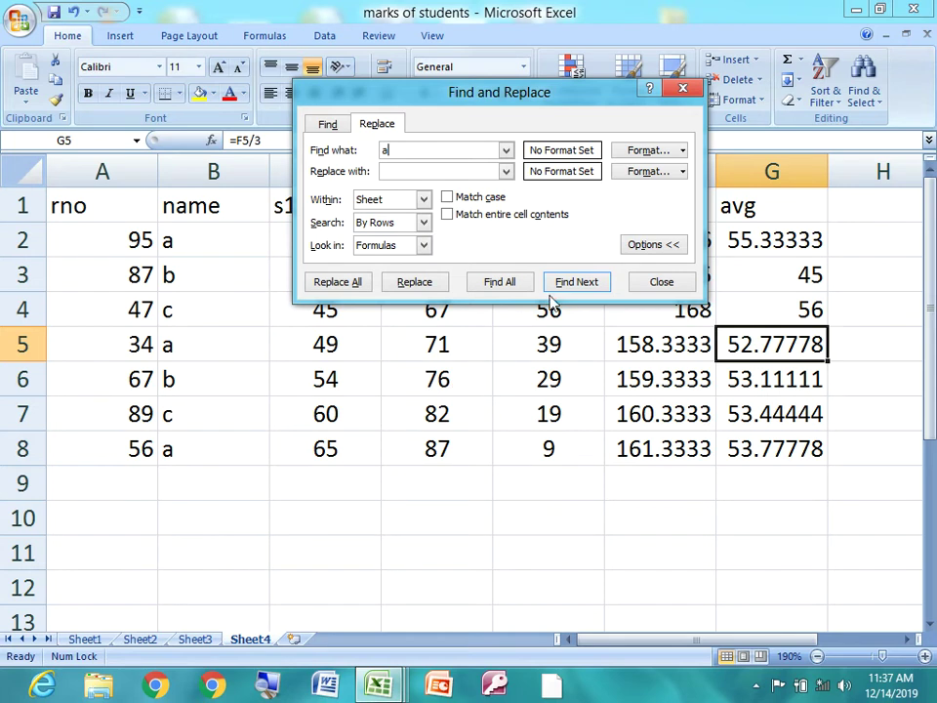
{"action": "left_click", "coordinate": [503, 282]}
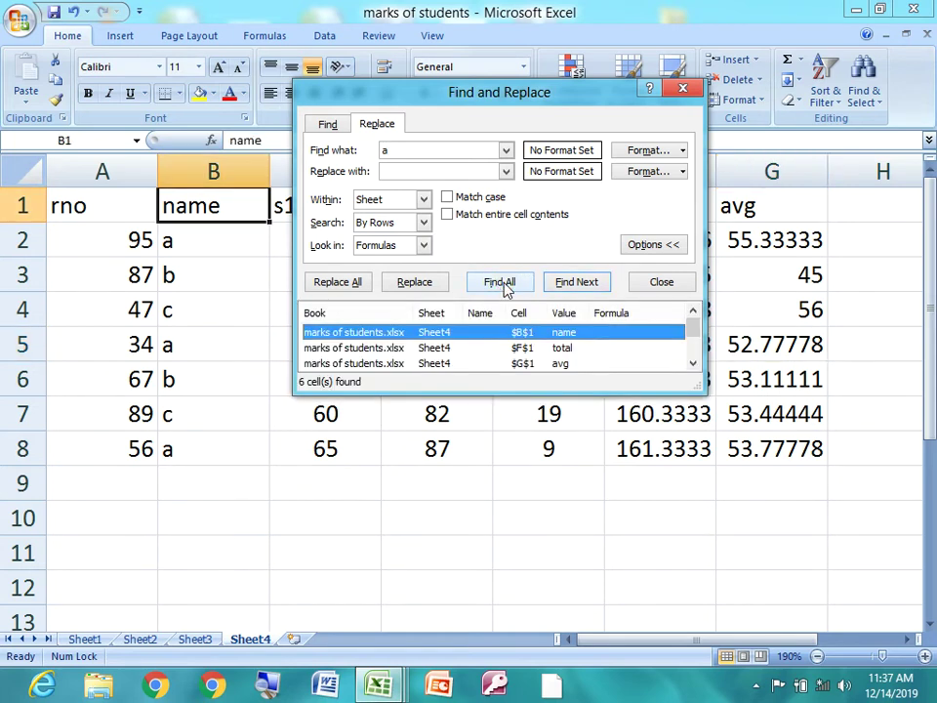
Resize and reposition the Find and Replace dialog so all six matches show, then select the search text
{"action": "left_click_drag", "start_coordinate": [587, 391], "coordinate": [575, 527]}
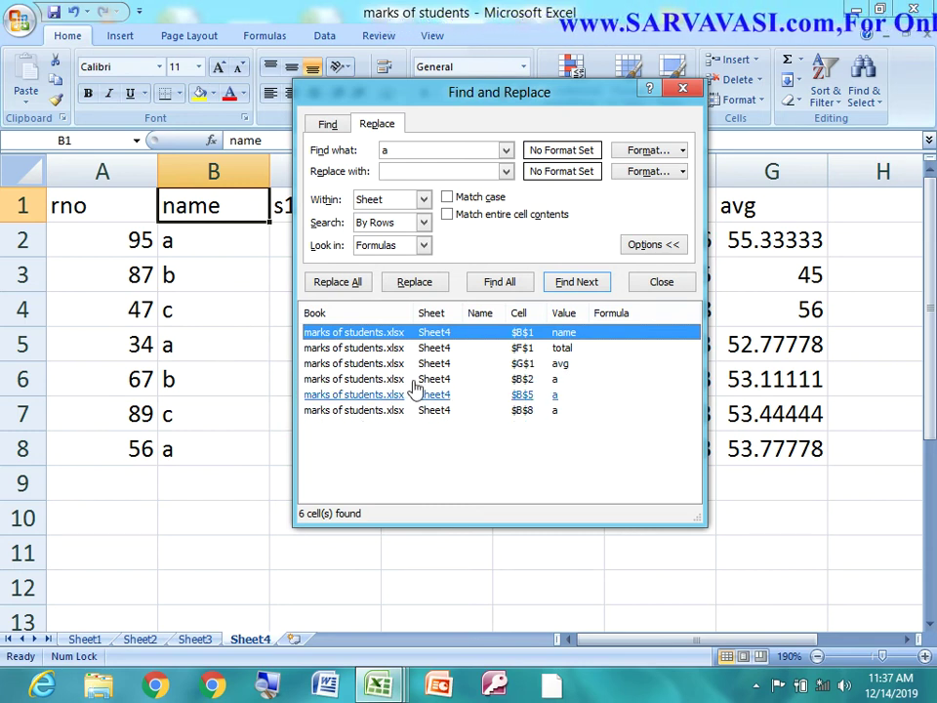
{"action": "left_click_drag", "start_coordinate": [465, 101], "coordinate": [570, 335]}
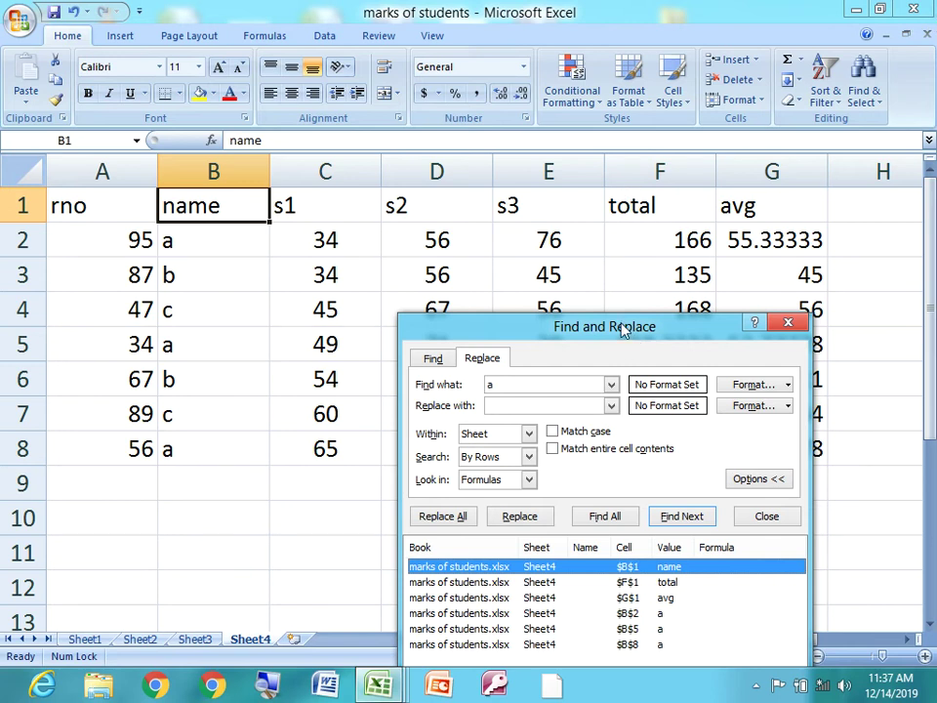
{"action": "left_click_drag", "start_coordinate": [623, 332], "coordinate": [617, 93]}
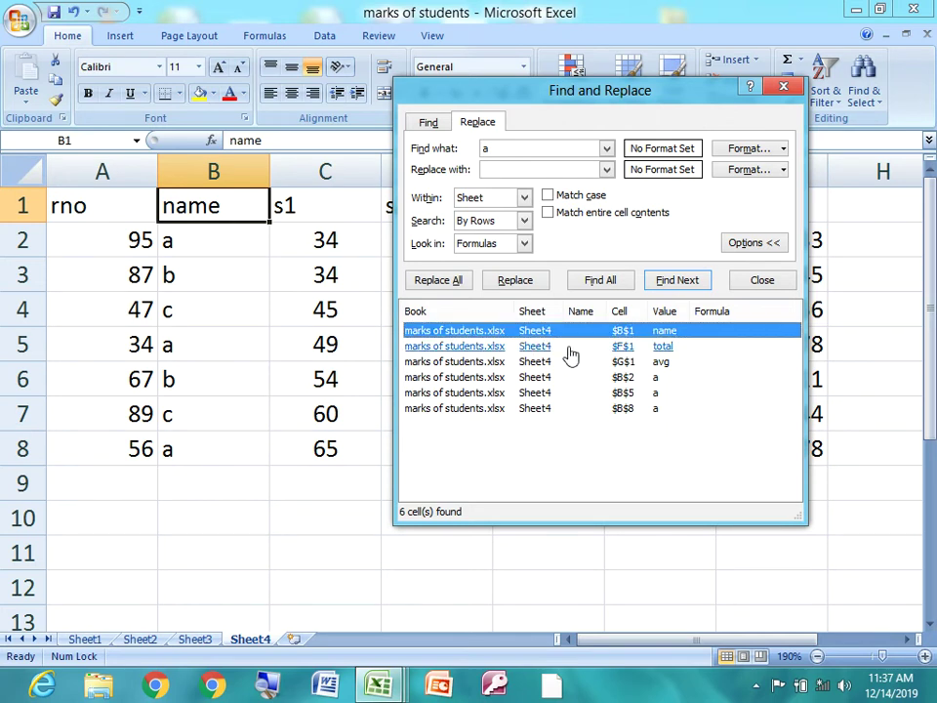
{"action": "double_click", "coordinate": [485, 148]}
Find all cells containing 'name' and enter 'student names' as the replacement
{"action": "type", "text": "name"}
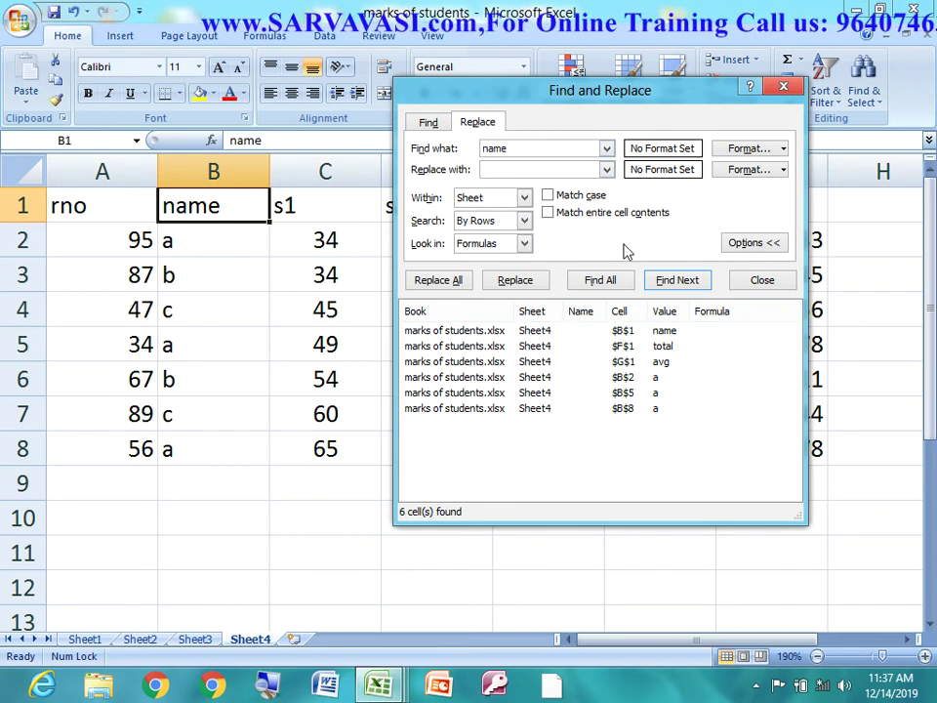
{"action": "left_click", "coordinate": [600, 280]}
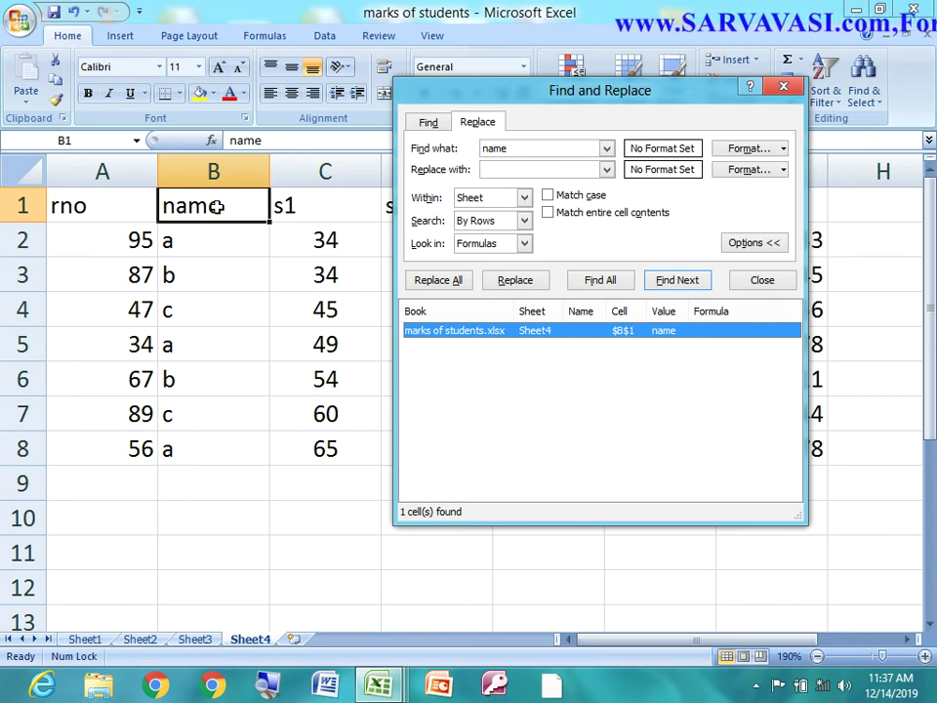
{"action": "left_click", "coordinate": [524, 170]}
{"action": "type", "text": "student names"}
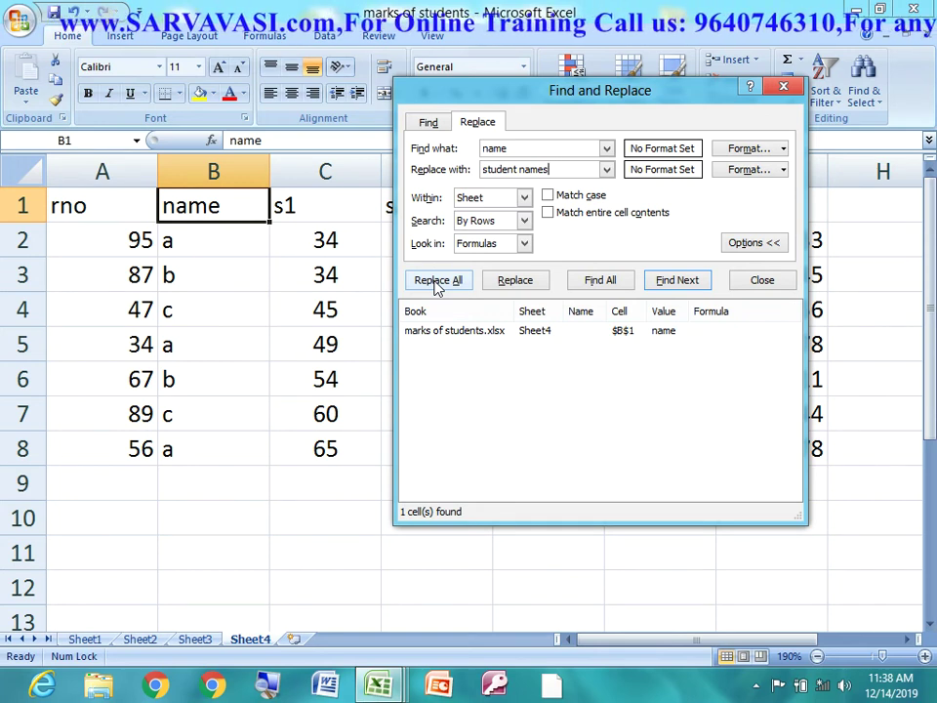
Replace the B1 header with 'student names', close the dialog, and widen column B
{"action": "left_click", "coordinate": [510, 281]}
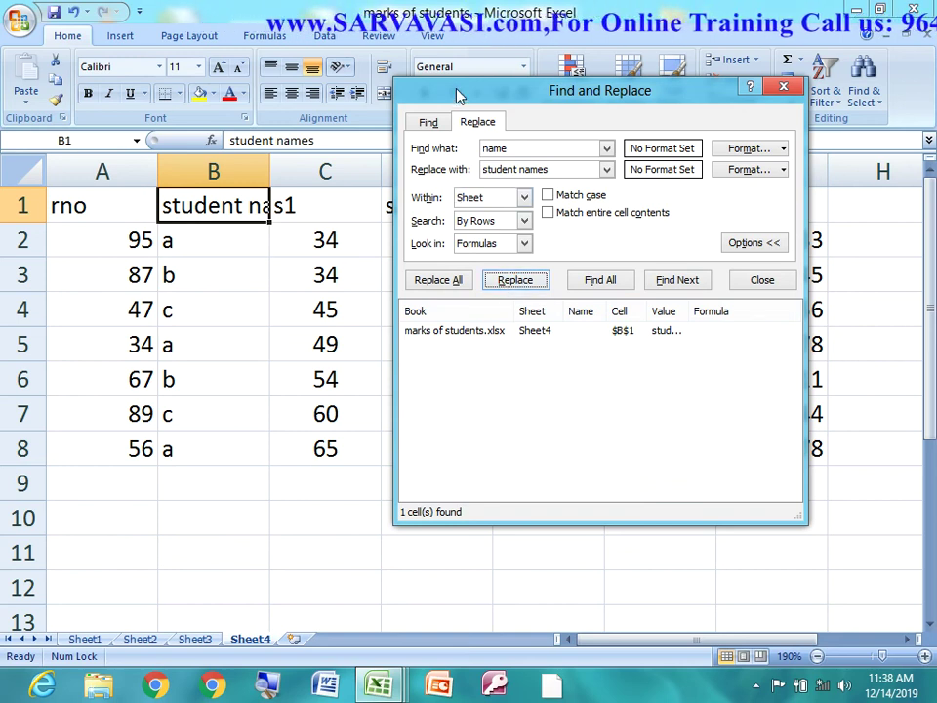
{"action": "left_click_drag", "start_coordinate": [624, 90], "coordinate": [711, 91]}
{"action": "left_click", "coordinate": [835, 281]}
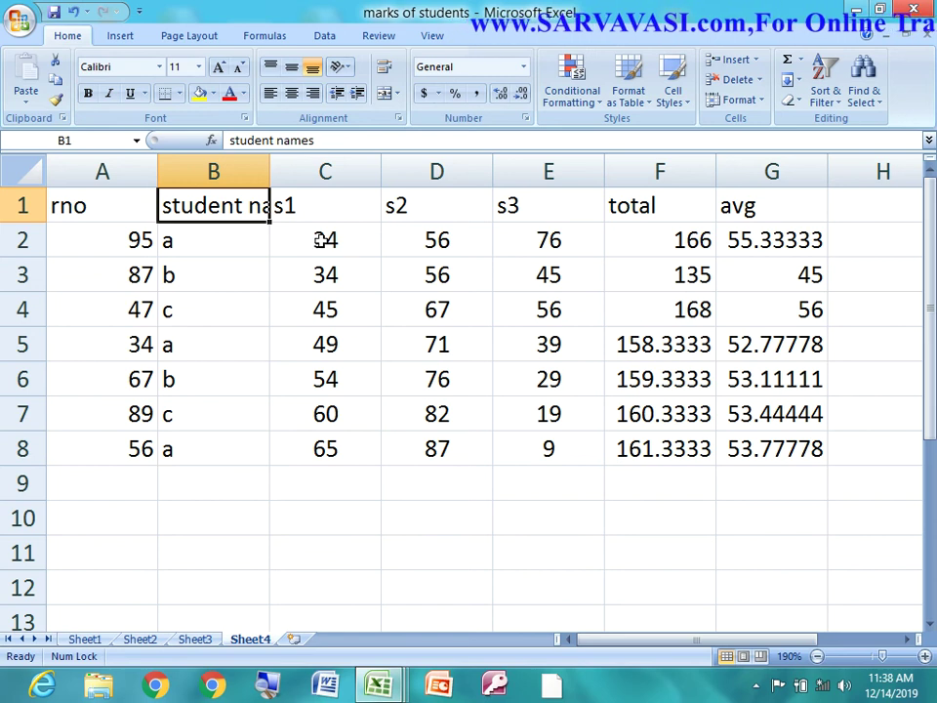
{"action": "mouse_move", "coordinate": [268, 171]}
{"action": "left_mouse_down"}
{"action": "mouse_move", "coordinate": [355, 182]}
{"action": "mouse_move", "coordinate": [326, 184]}
{"action": "left_mouse_up"}
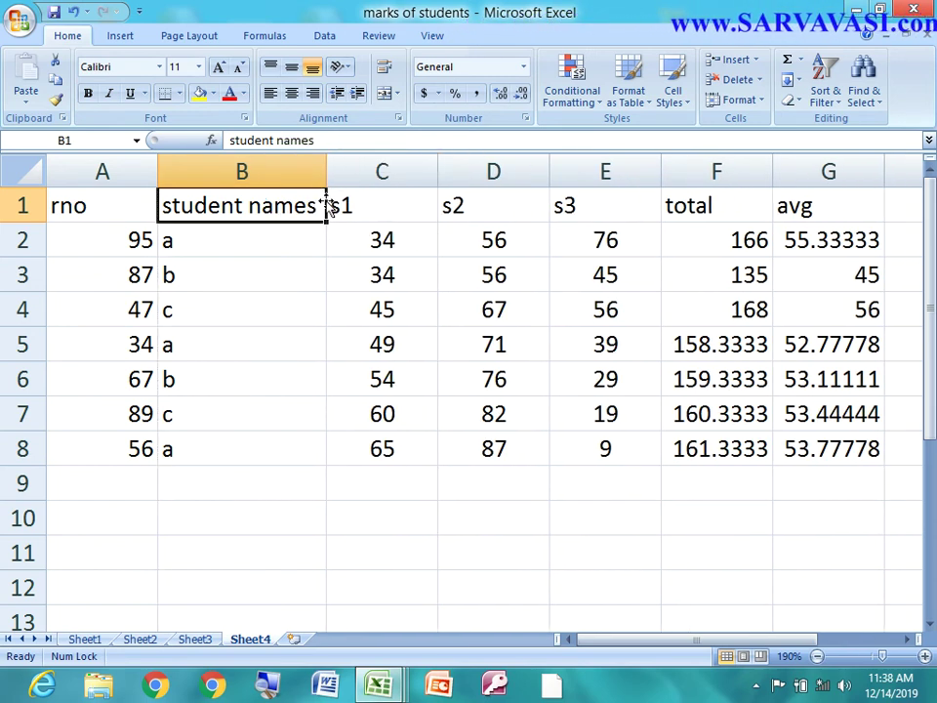
Bring up the Go To dialog from the Find & Select menu
{"action": "left_click", "coordinate": [825, 88]}
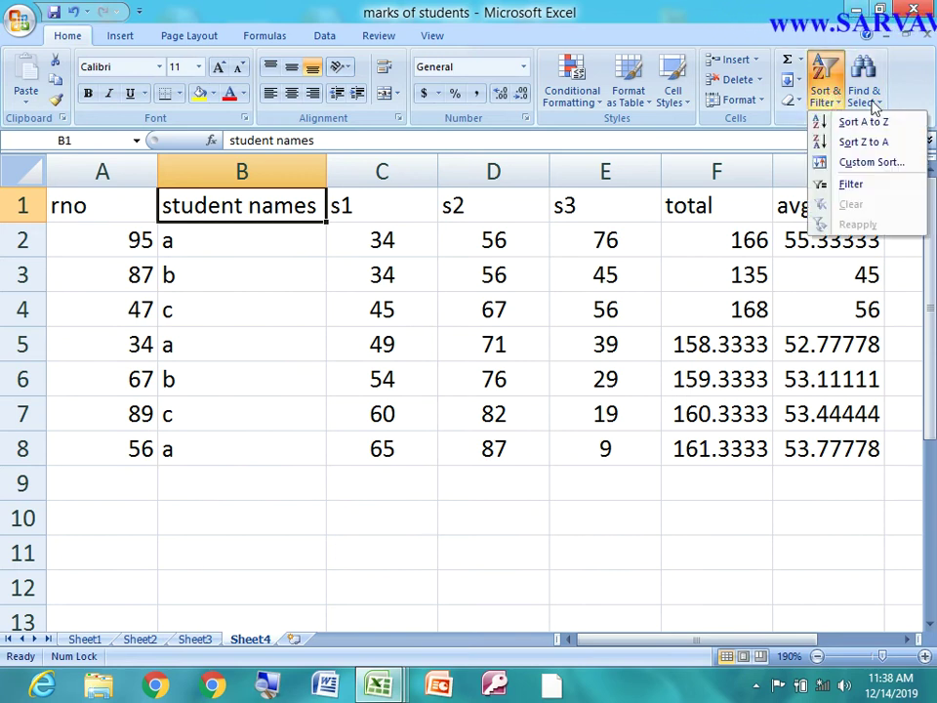
{"action": "left_click", "coordinate": [864, 93]}
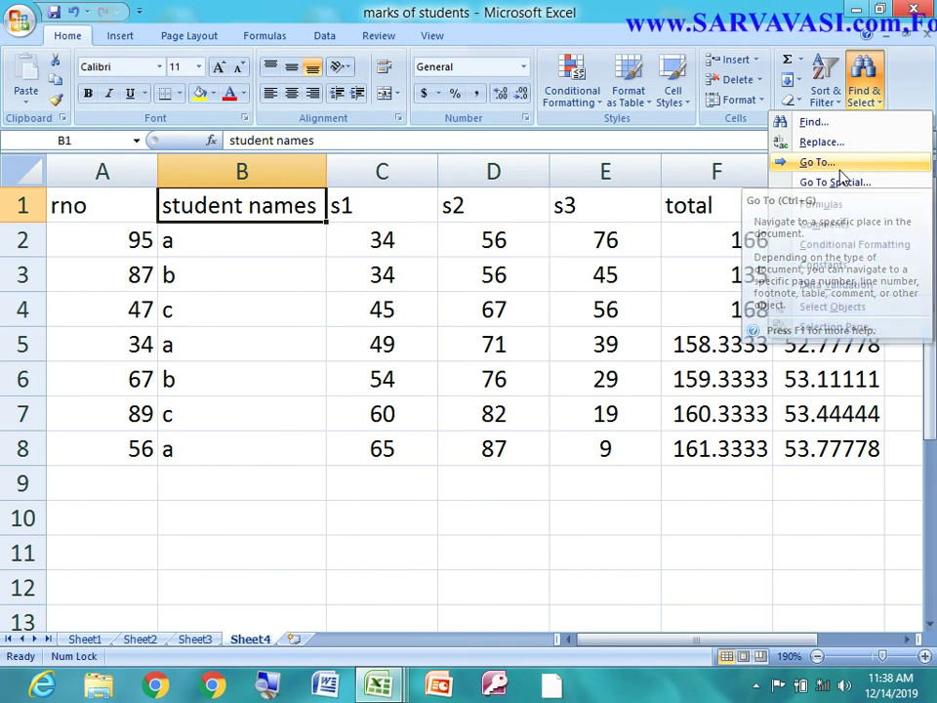
{"action": "left_click", "coordinate": [839, 168]}
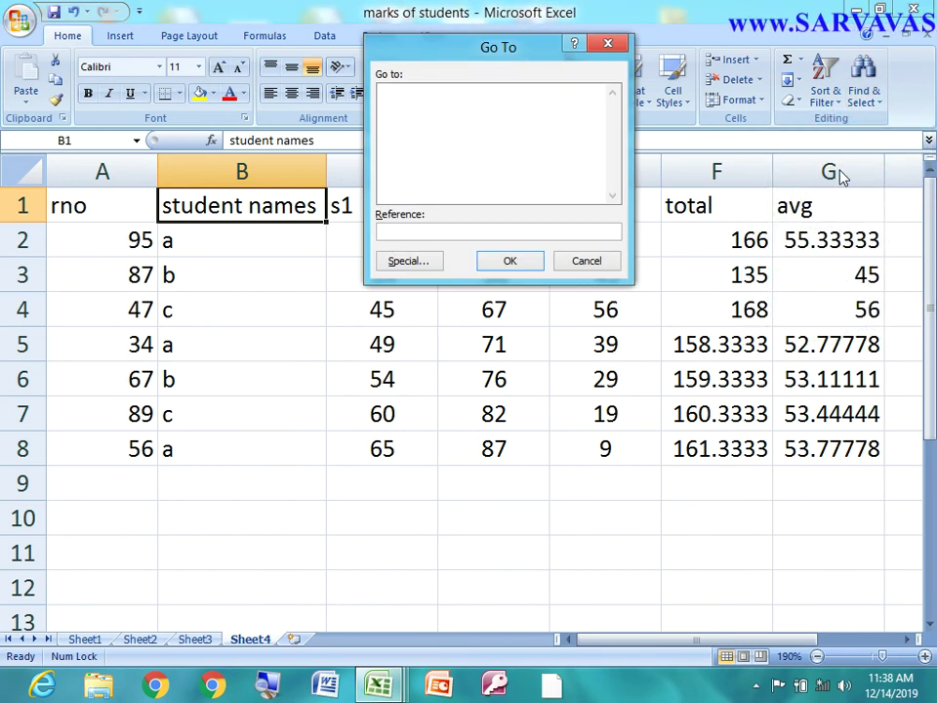
Jump to cell B10 with Go To reference =$b$10, then reopen Go To with F5
{"action": "left_click", "coordinate": [444, 234]}
{"action": "type", "text": "=$"}
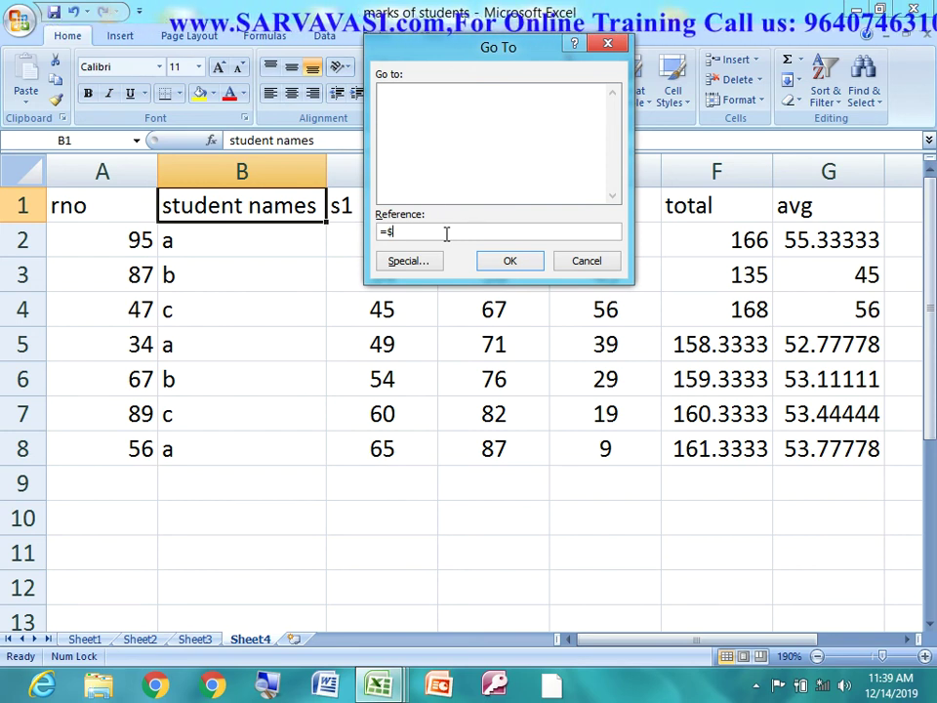
{"action": "type", "text": "b"}
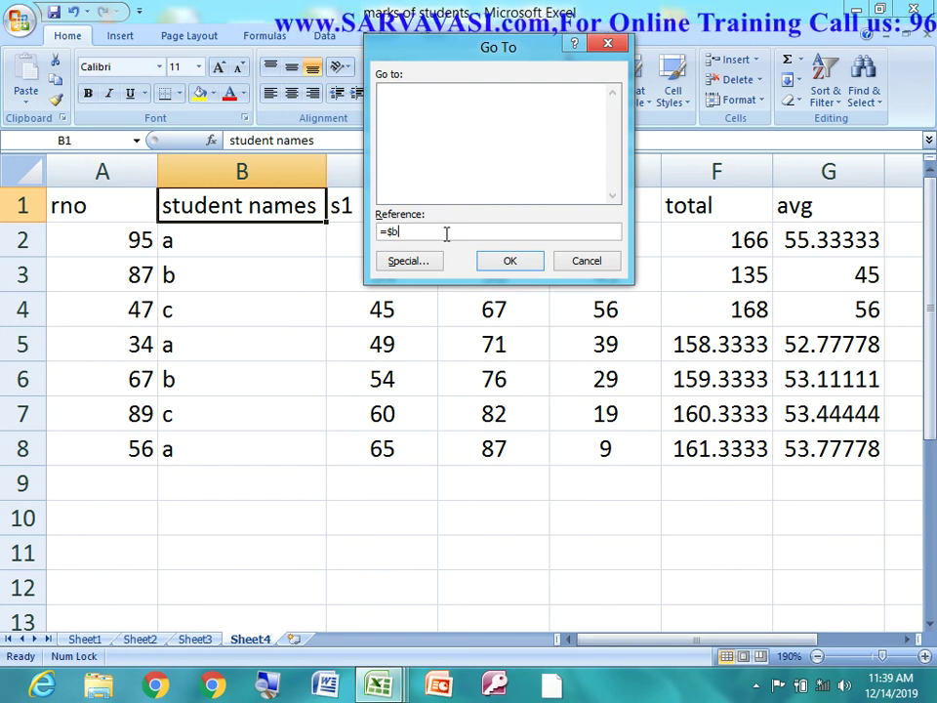
{"action": "type", "text": "$10"}
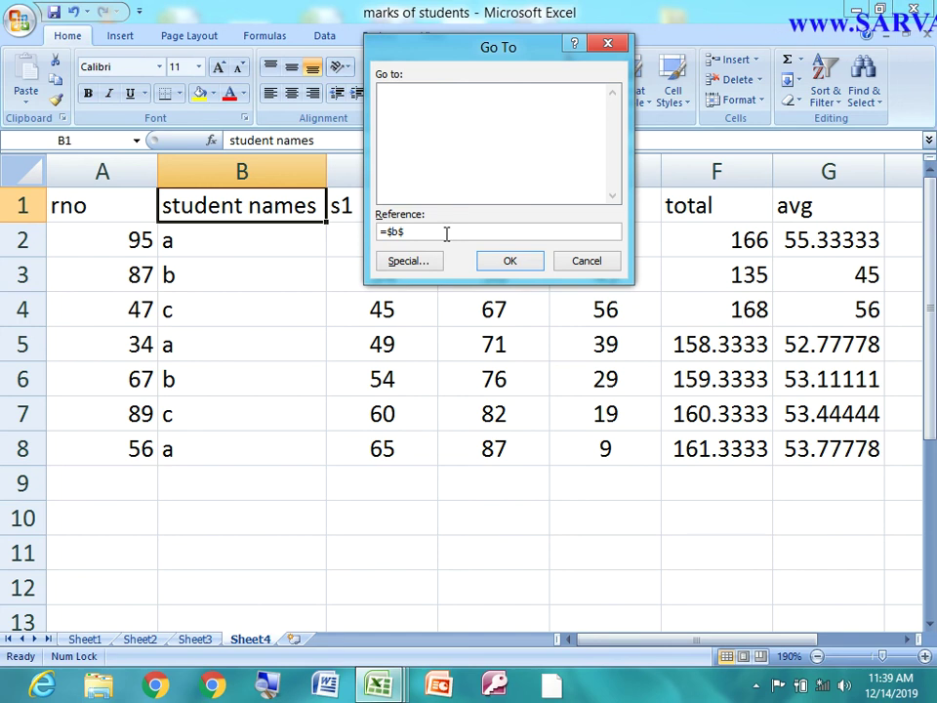
{"action": "left_click", "coordinate": [505, 261]}
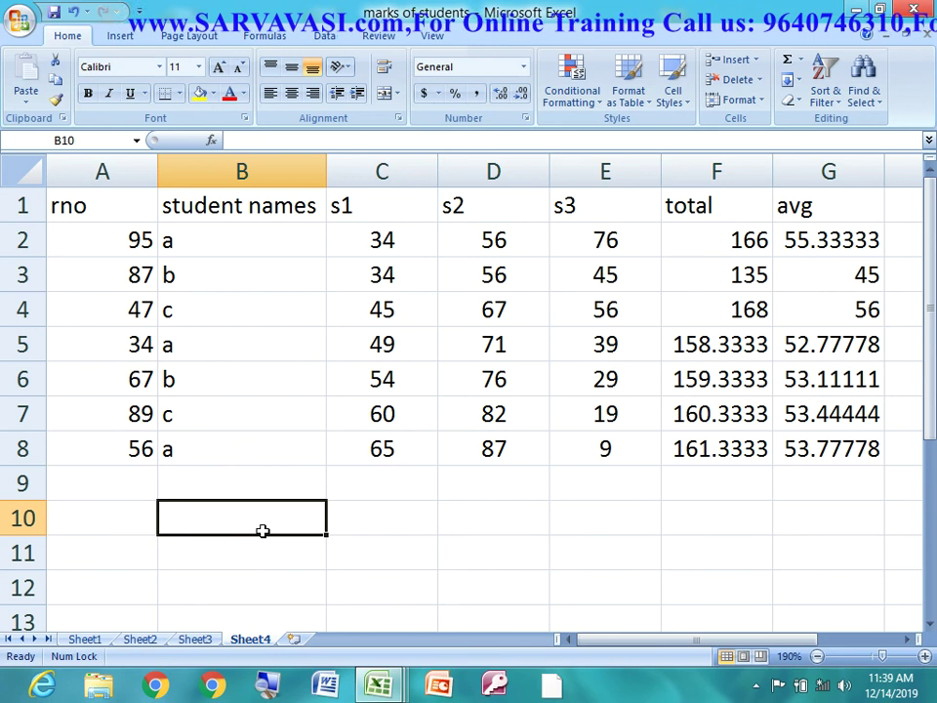
{"action": "key", "text": "F5"}
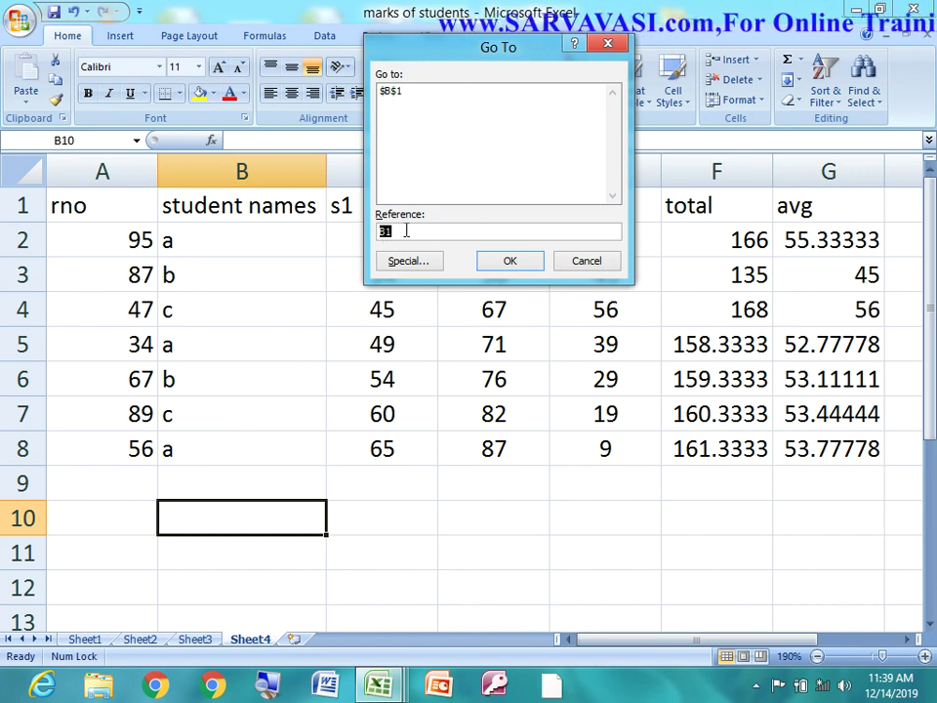
Jump to cell B10000 with reference =$b$10000, then bring up Find & Select again
{"action": "double_click", "coordinate": [440, 230]}
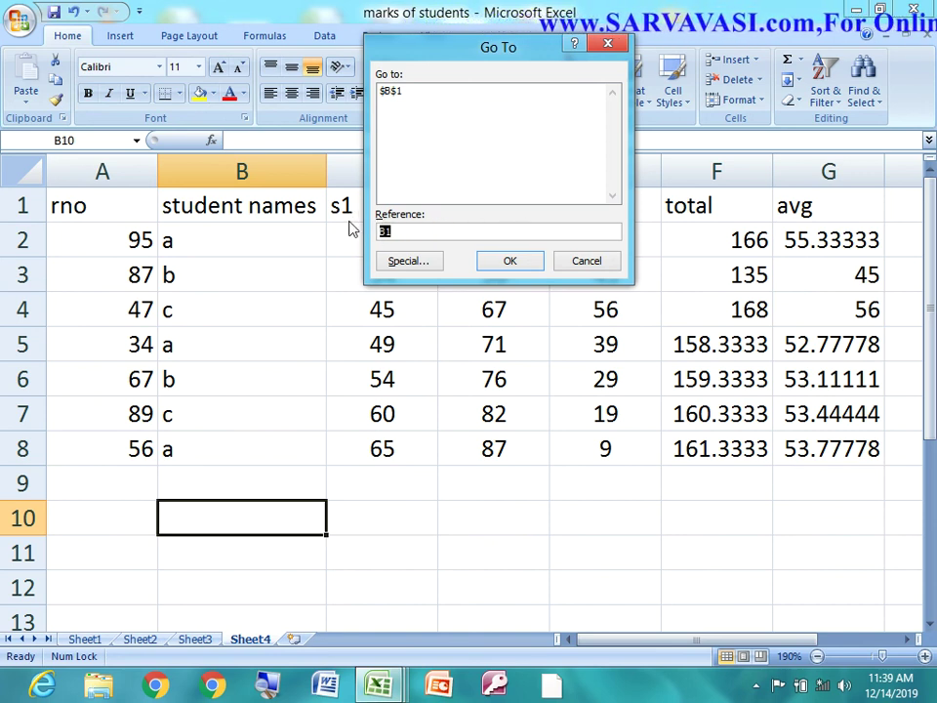
{"action": "type", "text": "$"}
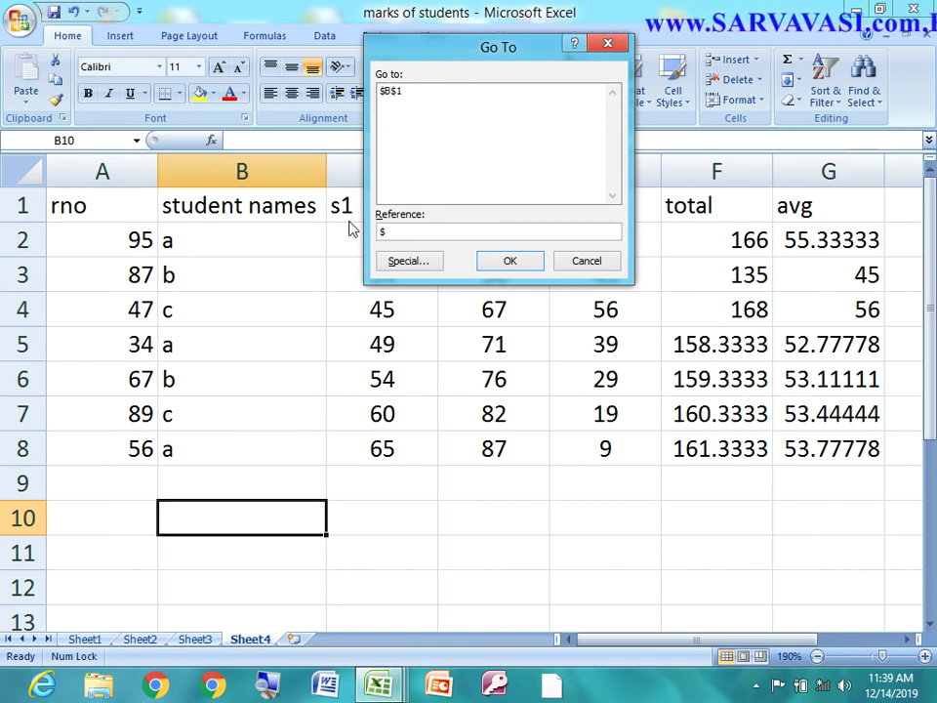
{"action": "type", "text": "b$10000"}
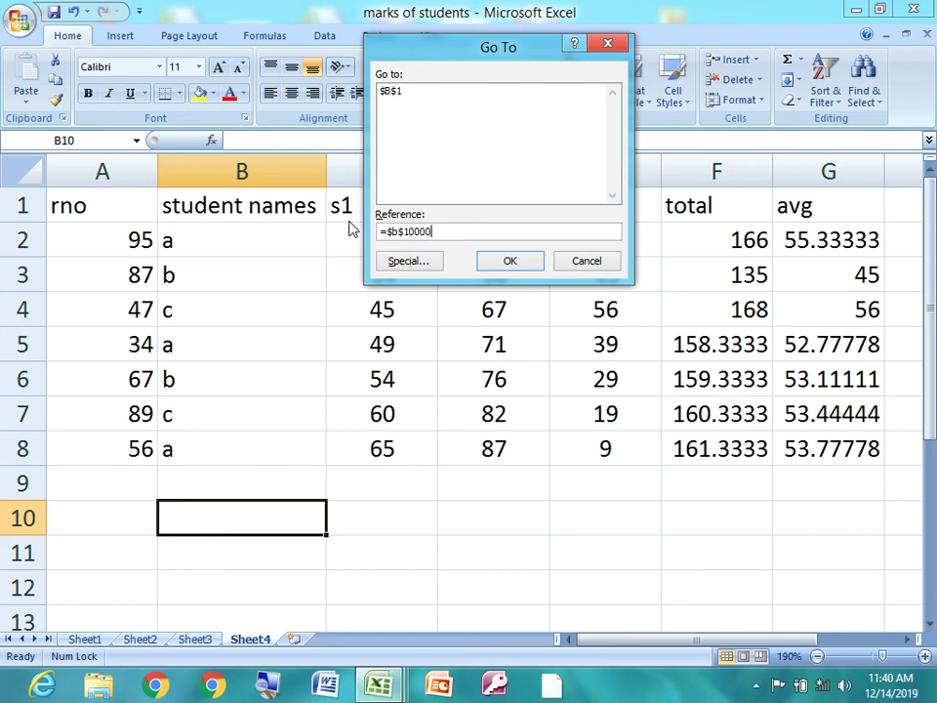
{"action": "left_click", "coordinate": [509, 261]}
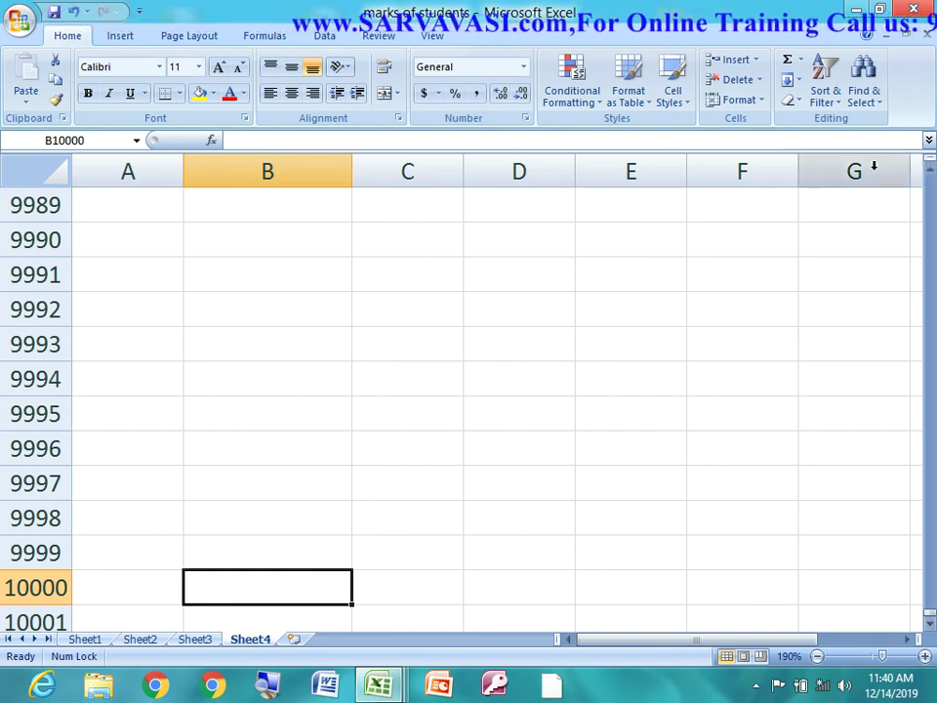
{"action": "left_click", "coordinate": [863, 107]}
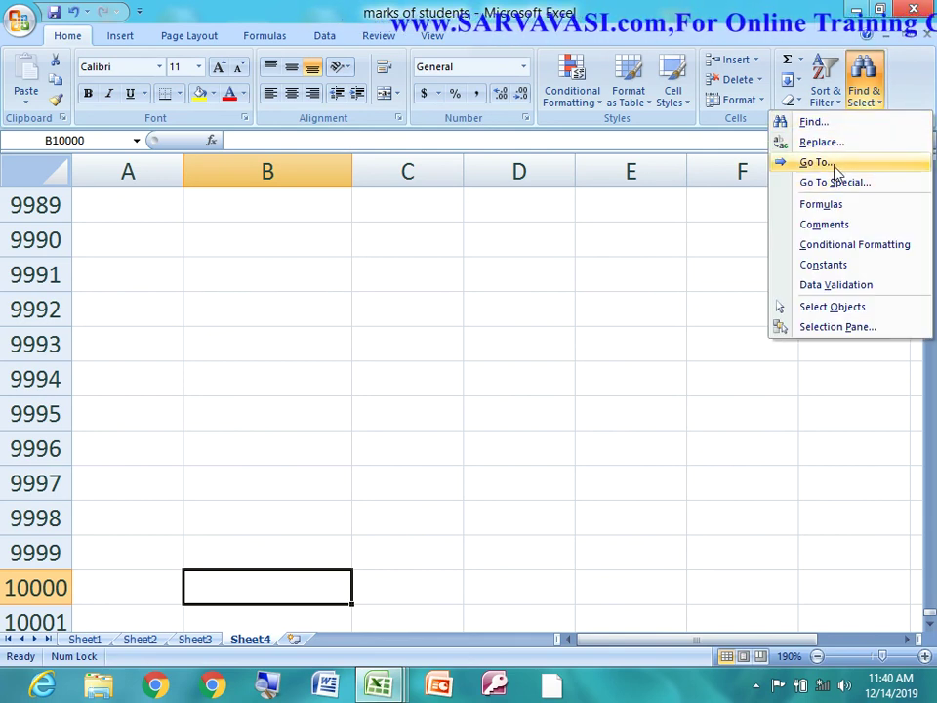